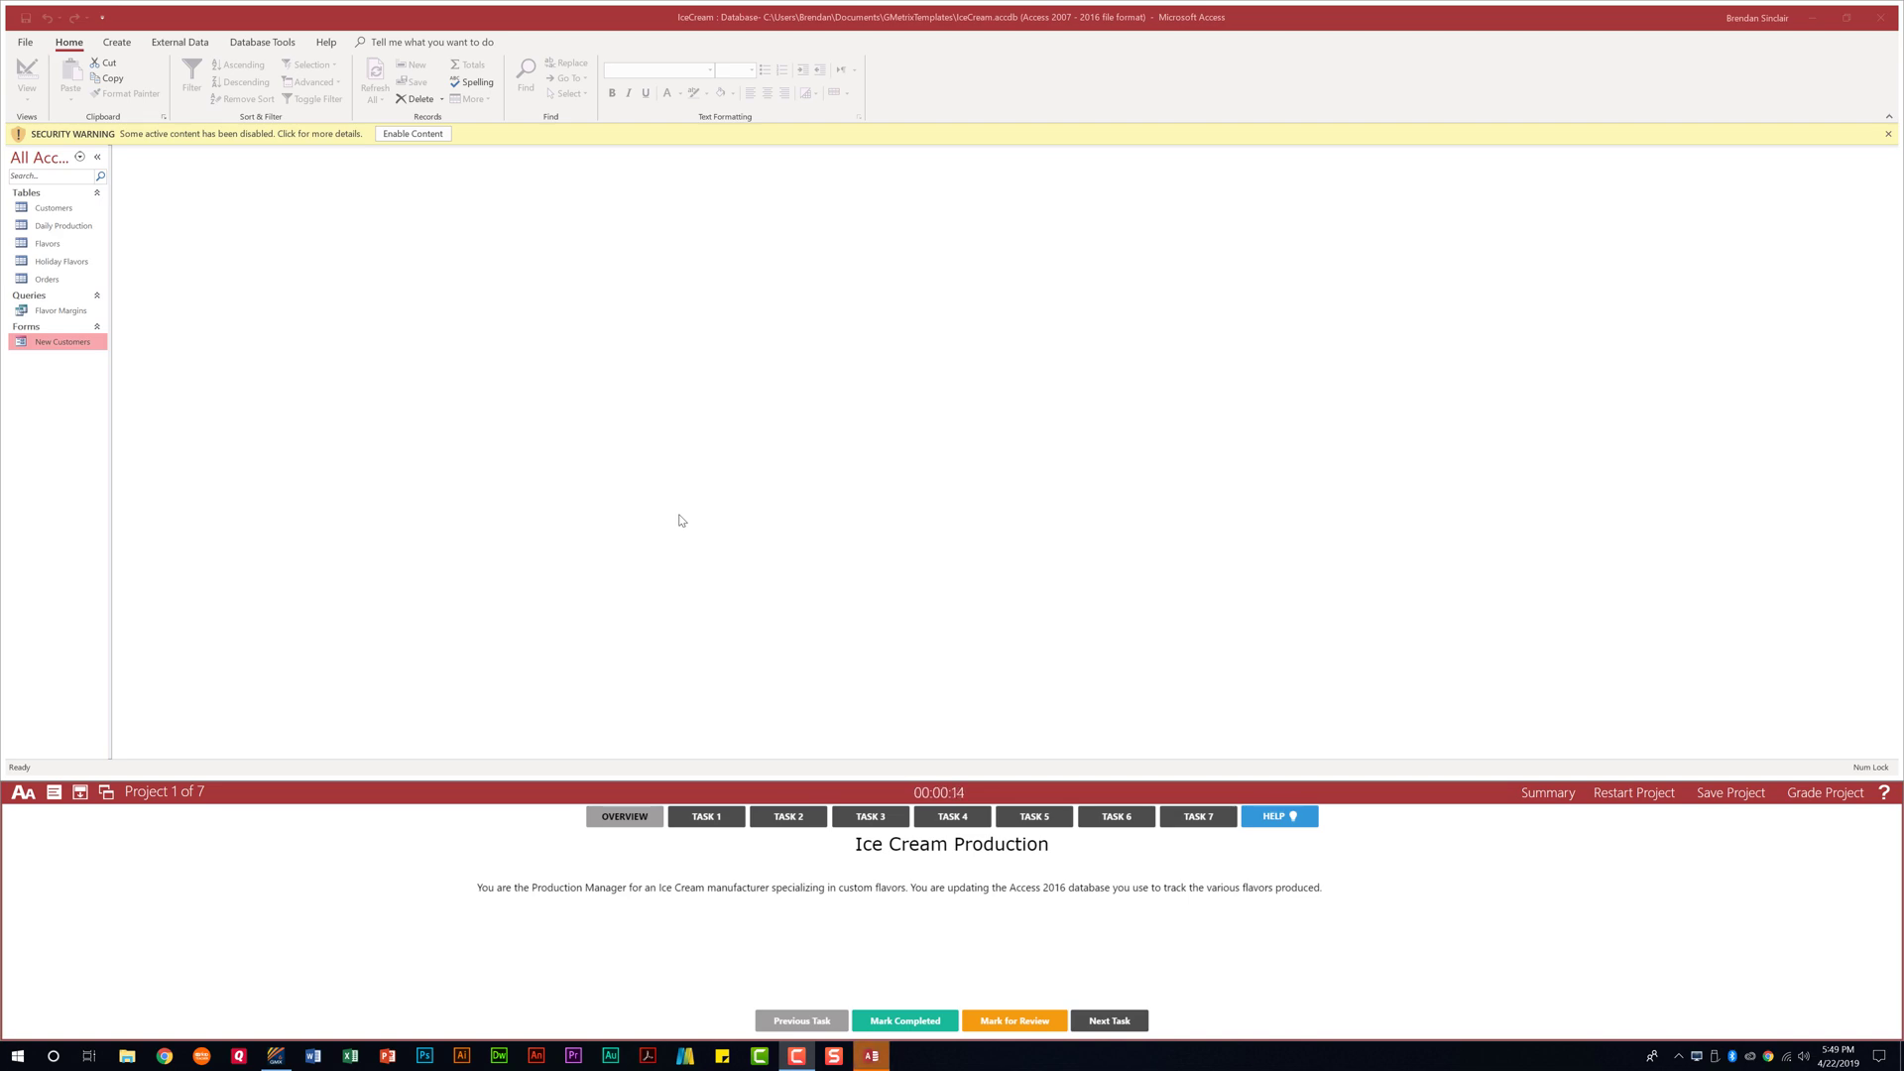
Enable the database's active content for Task 1 and add the Customers and Orders tables to the relationships layout
left_click(707, 816)
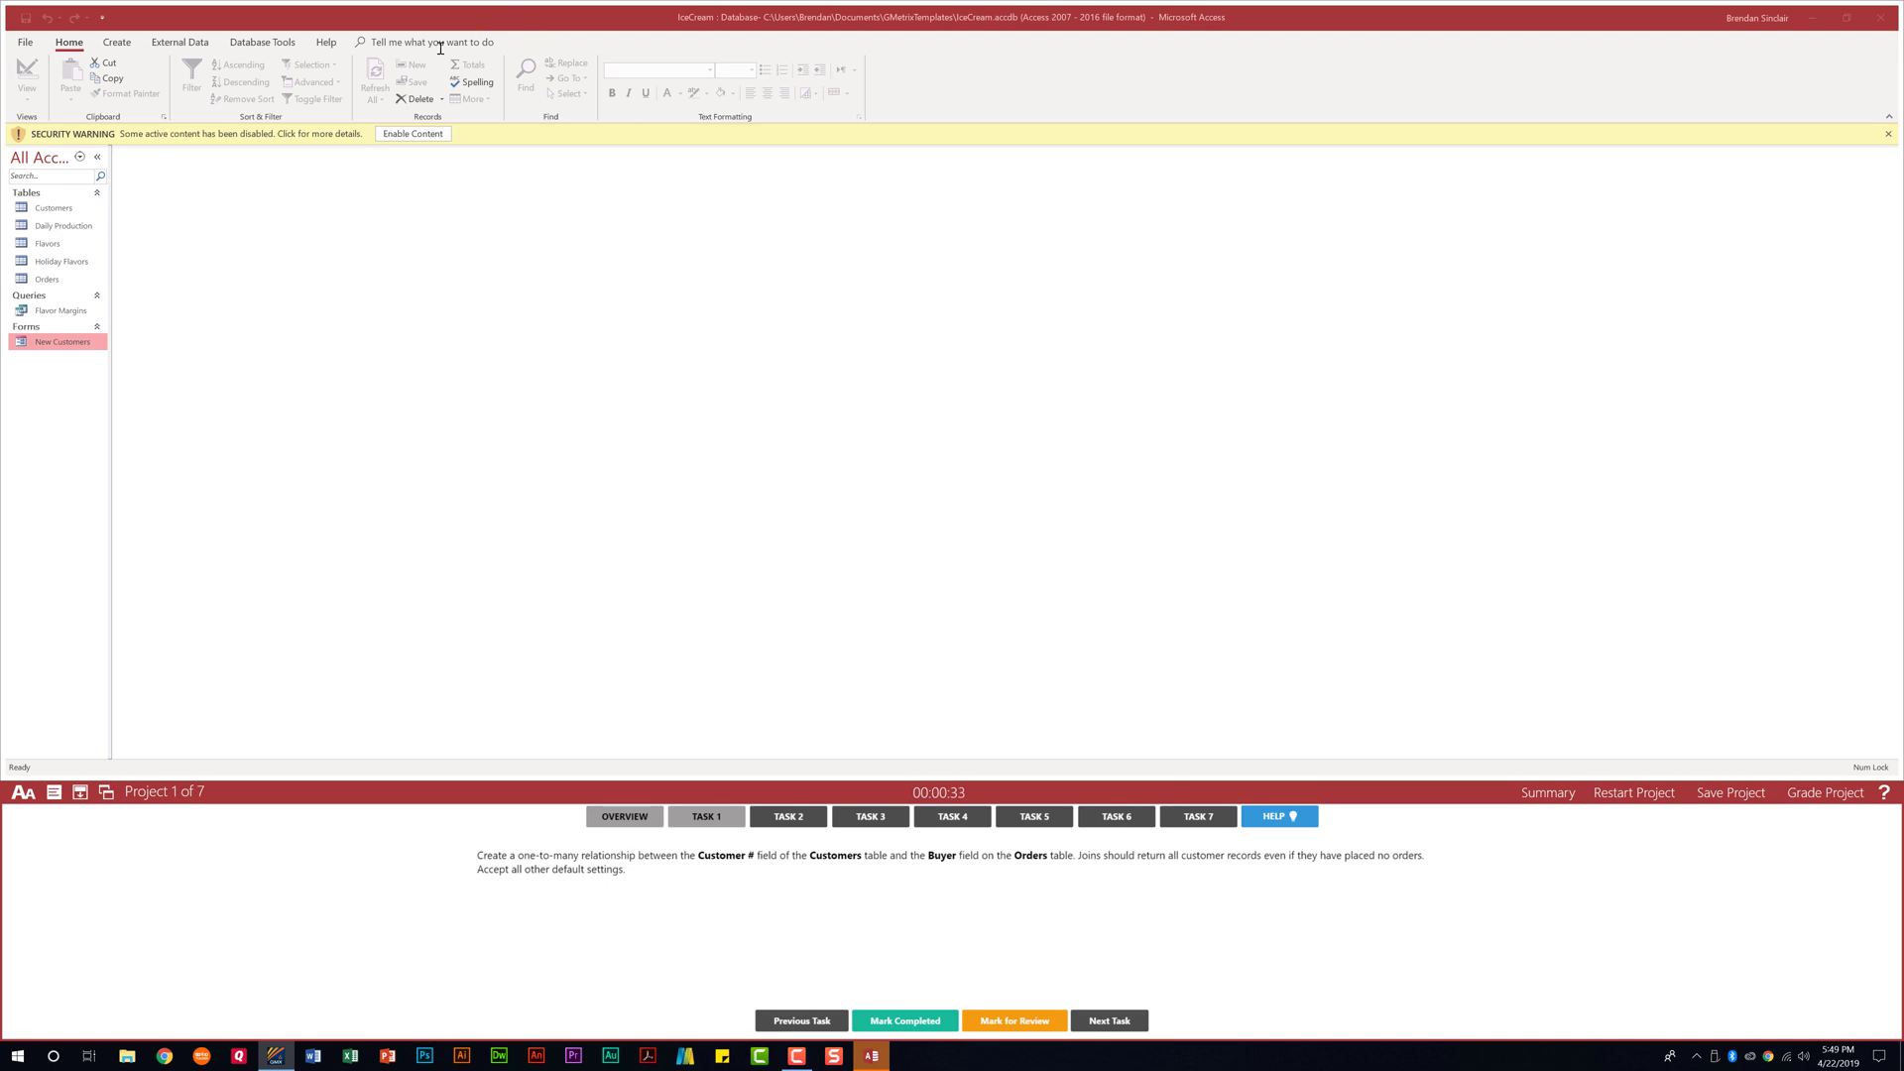
left_click(412, 134)
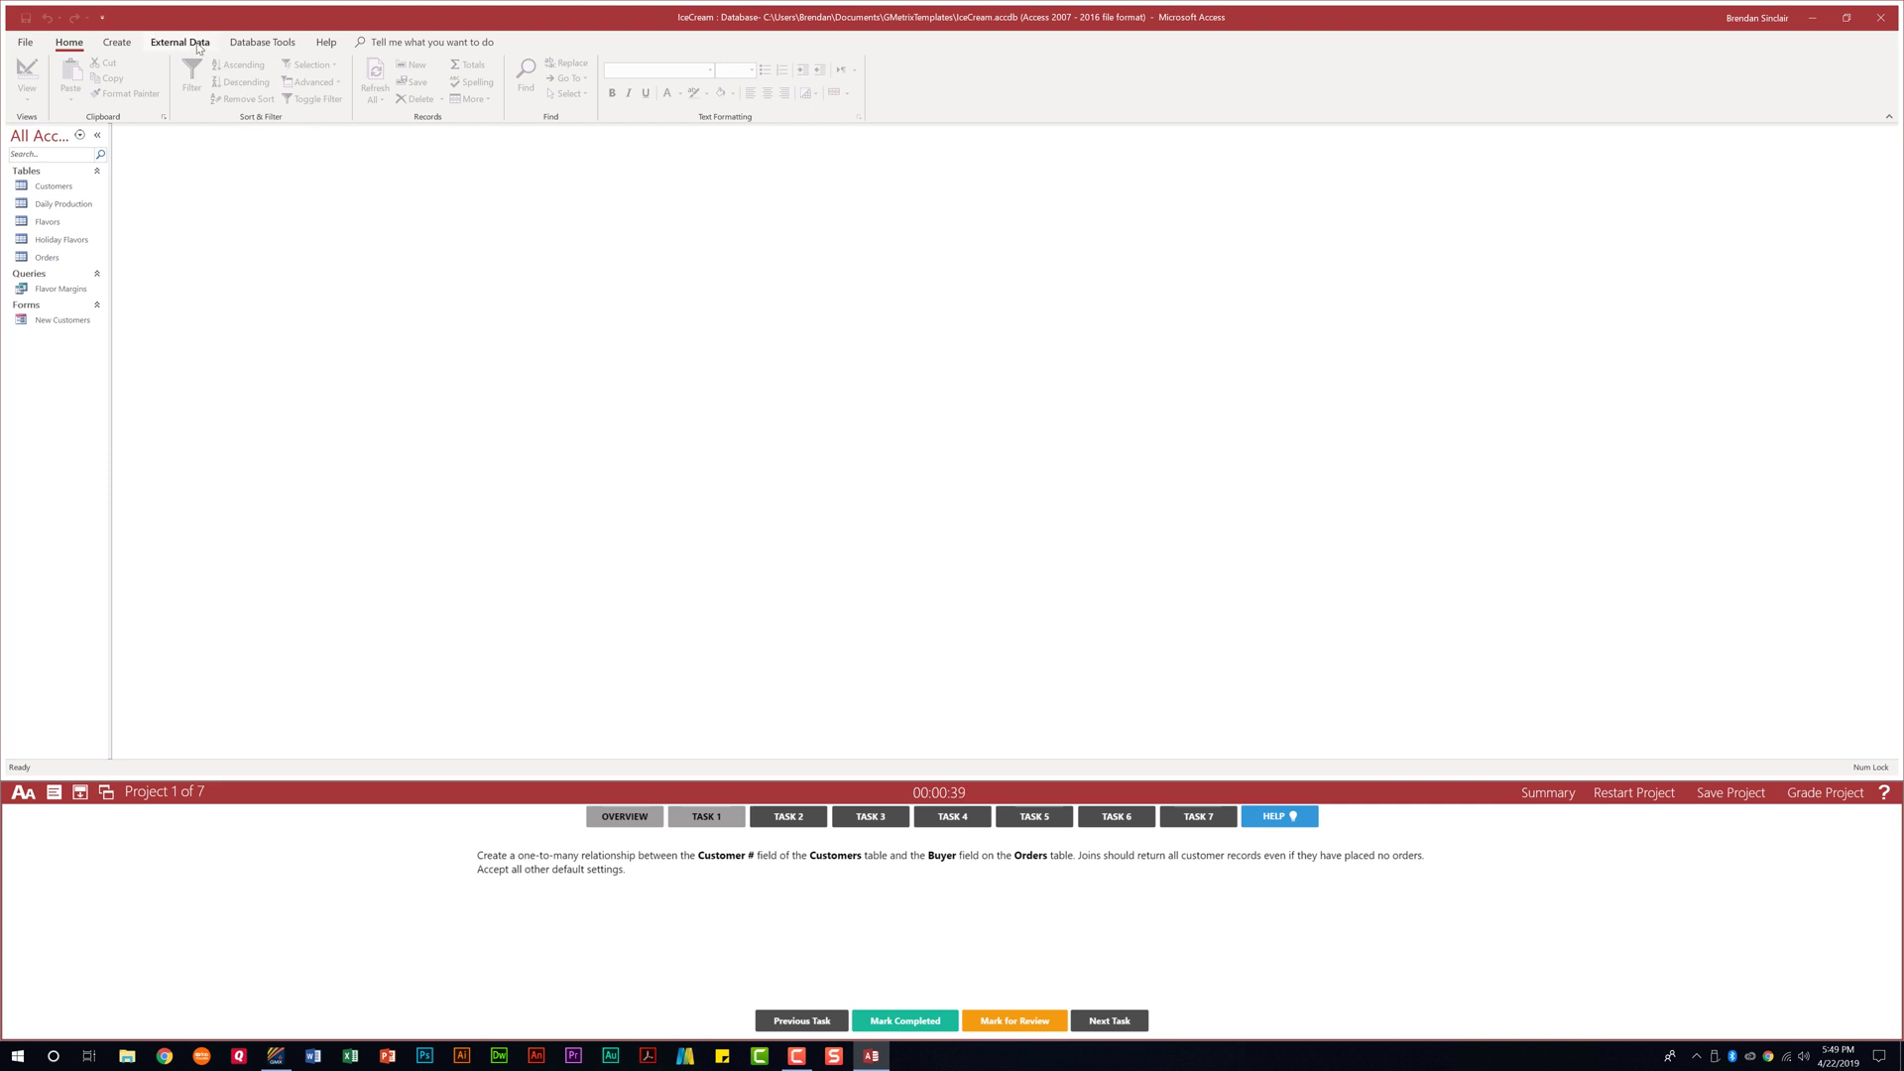
left_click(262, 44)
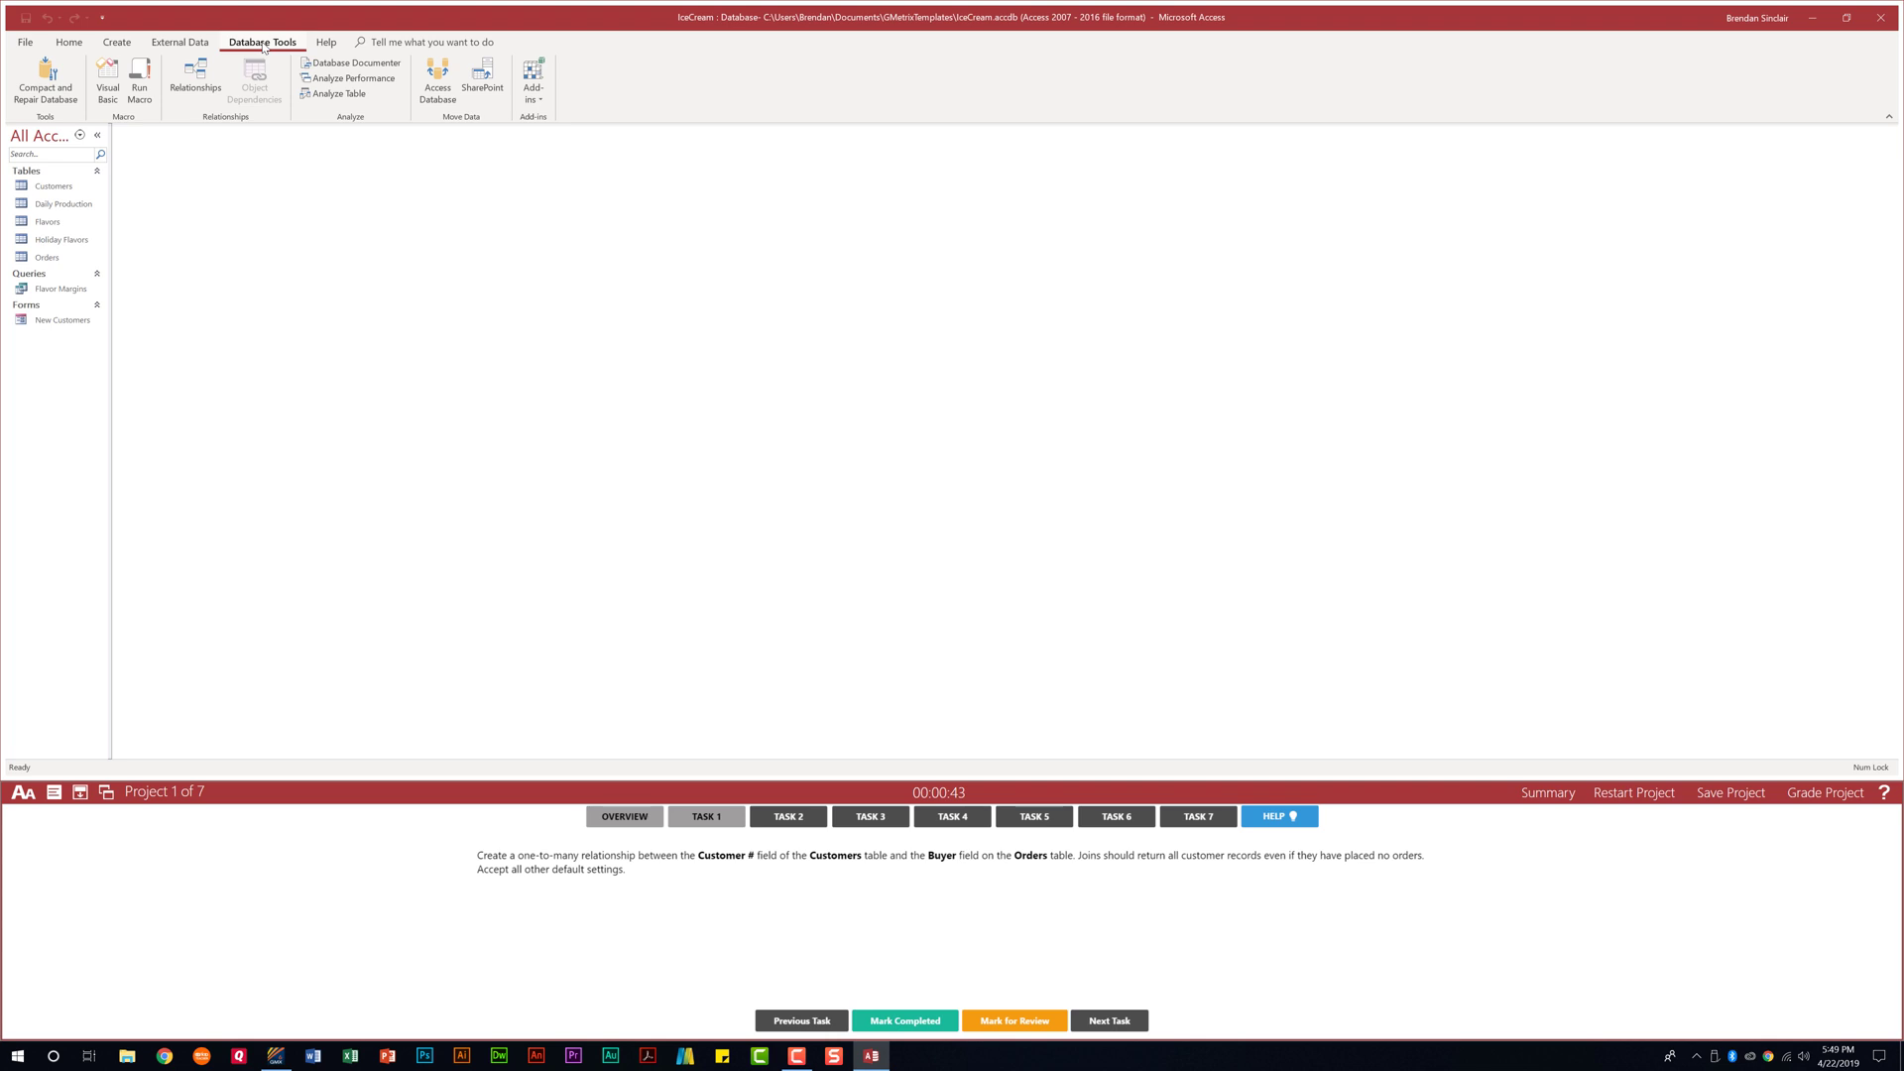
left_click(206, 83)
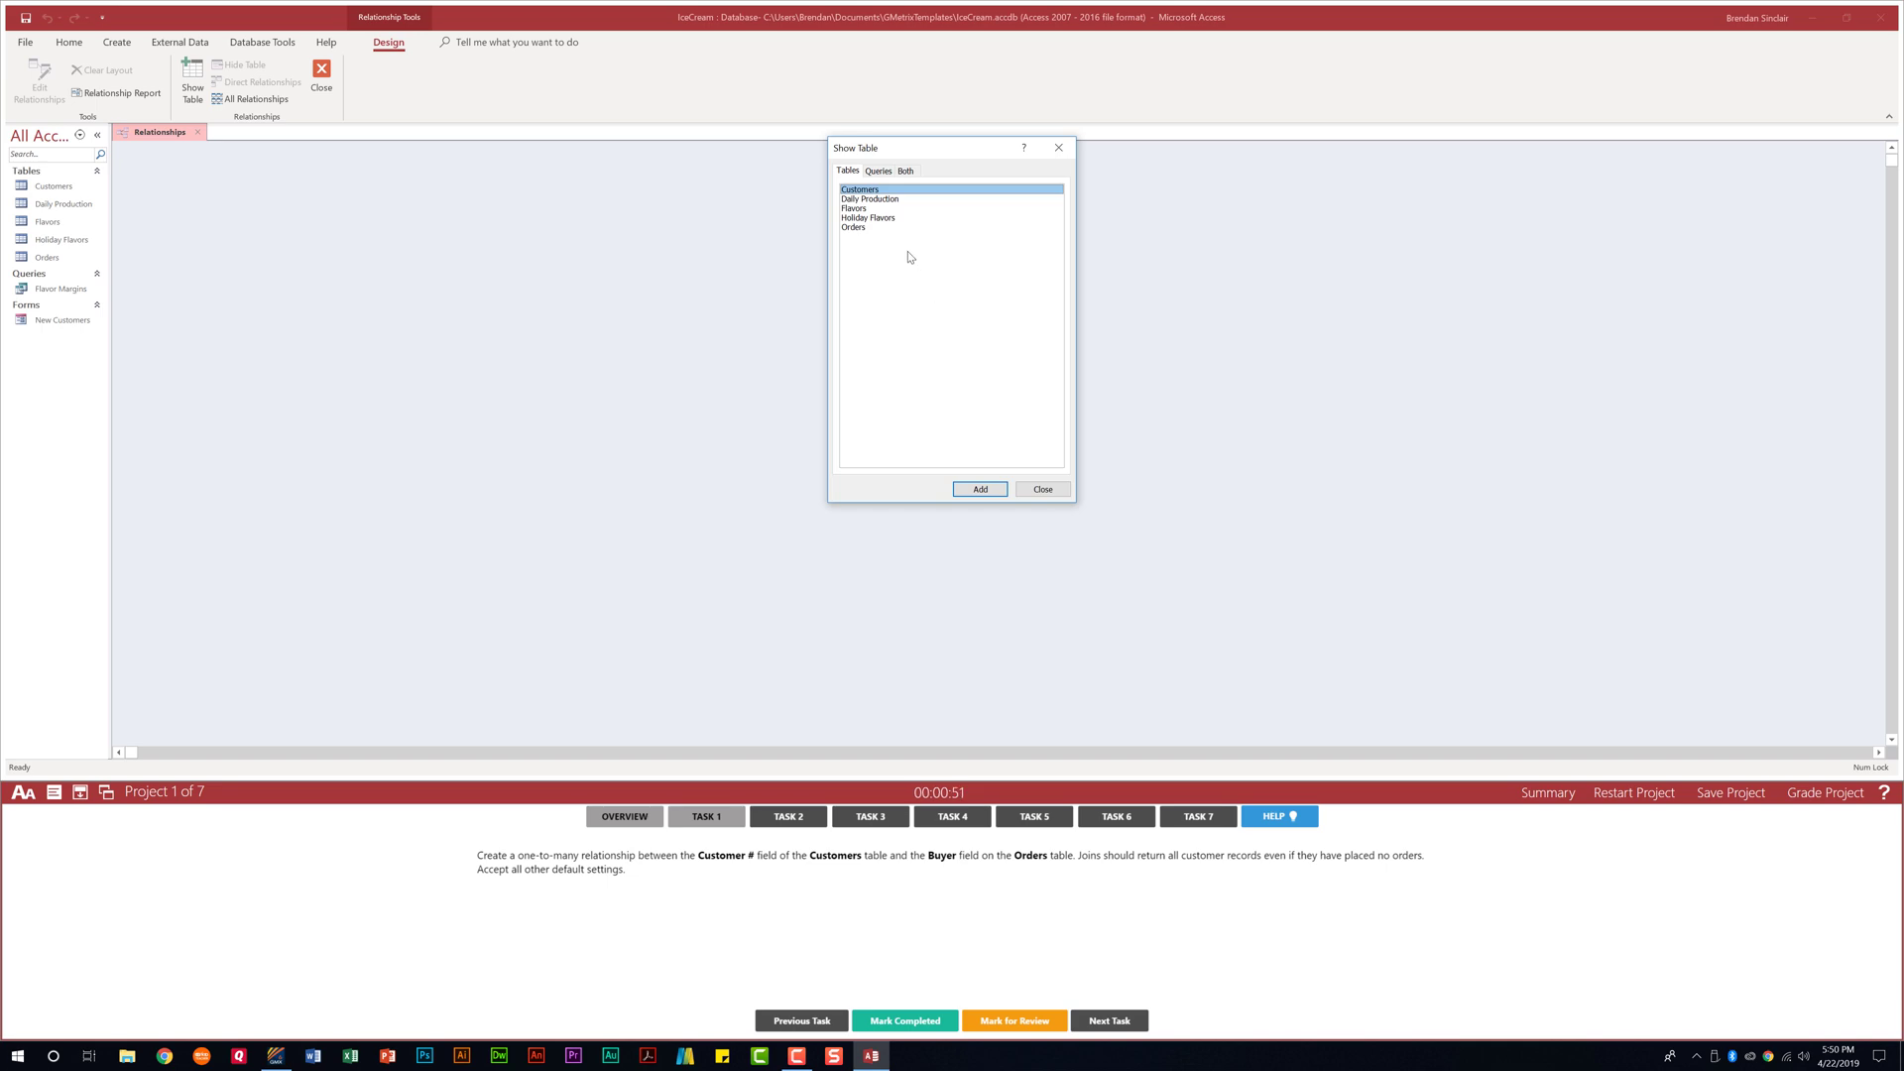
double_click(875, 192)
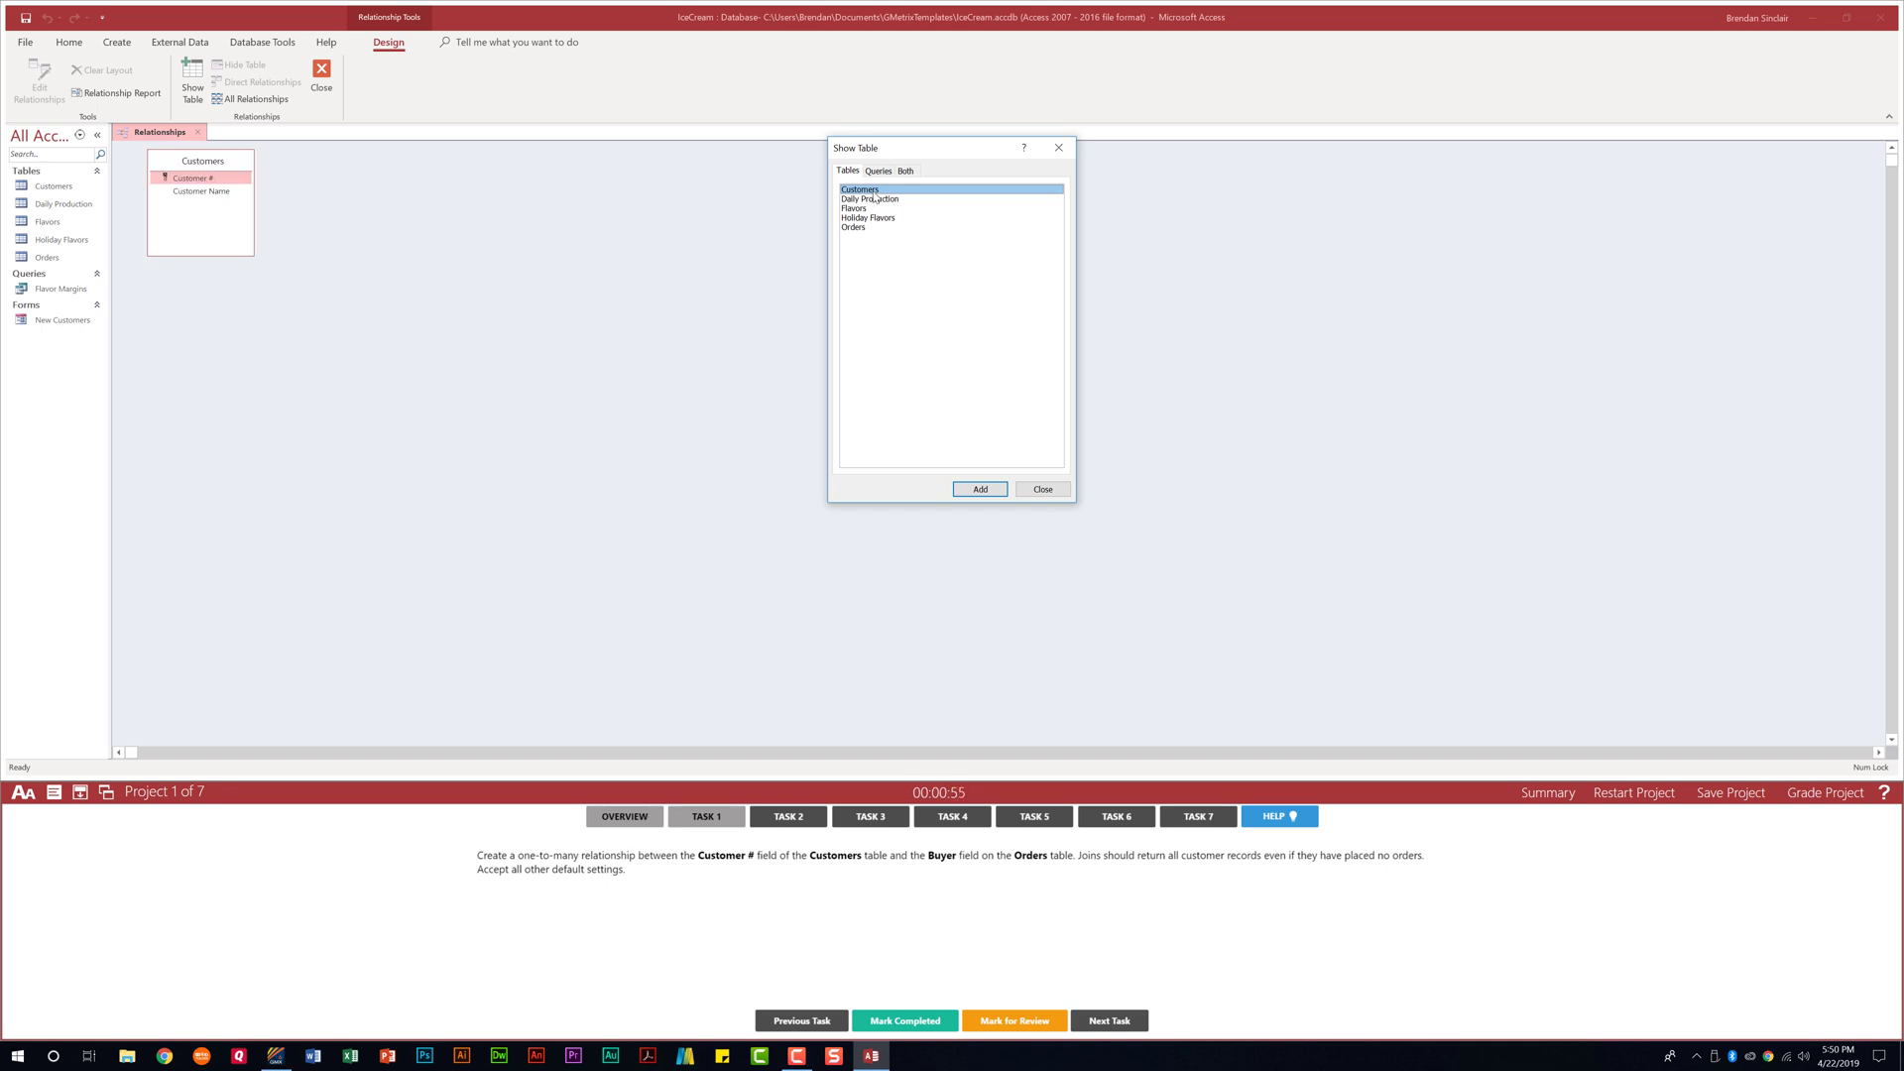
double_click(858, 228)
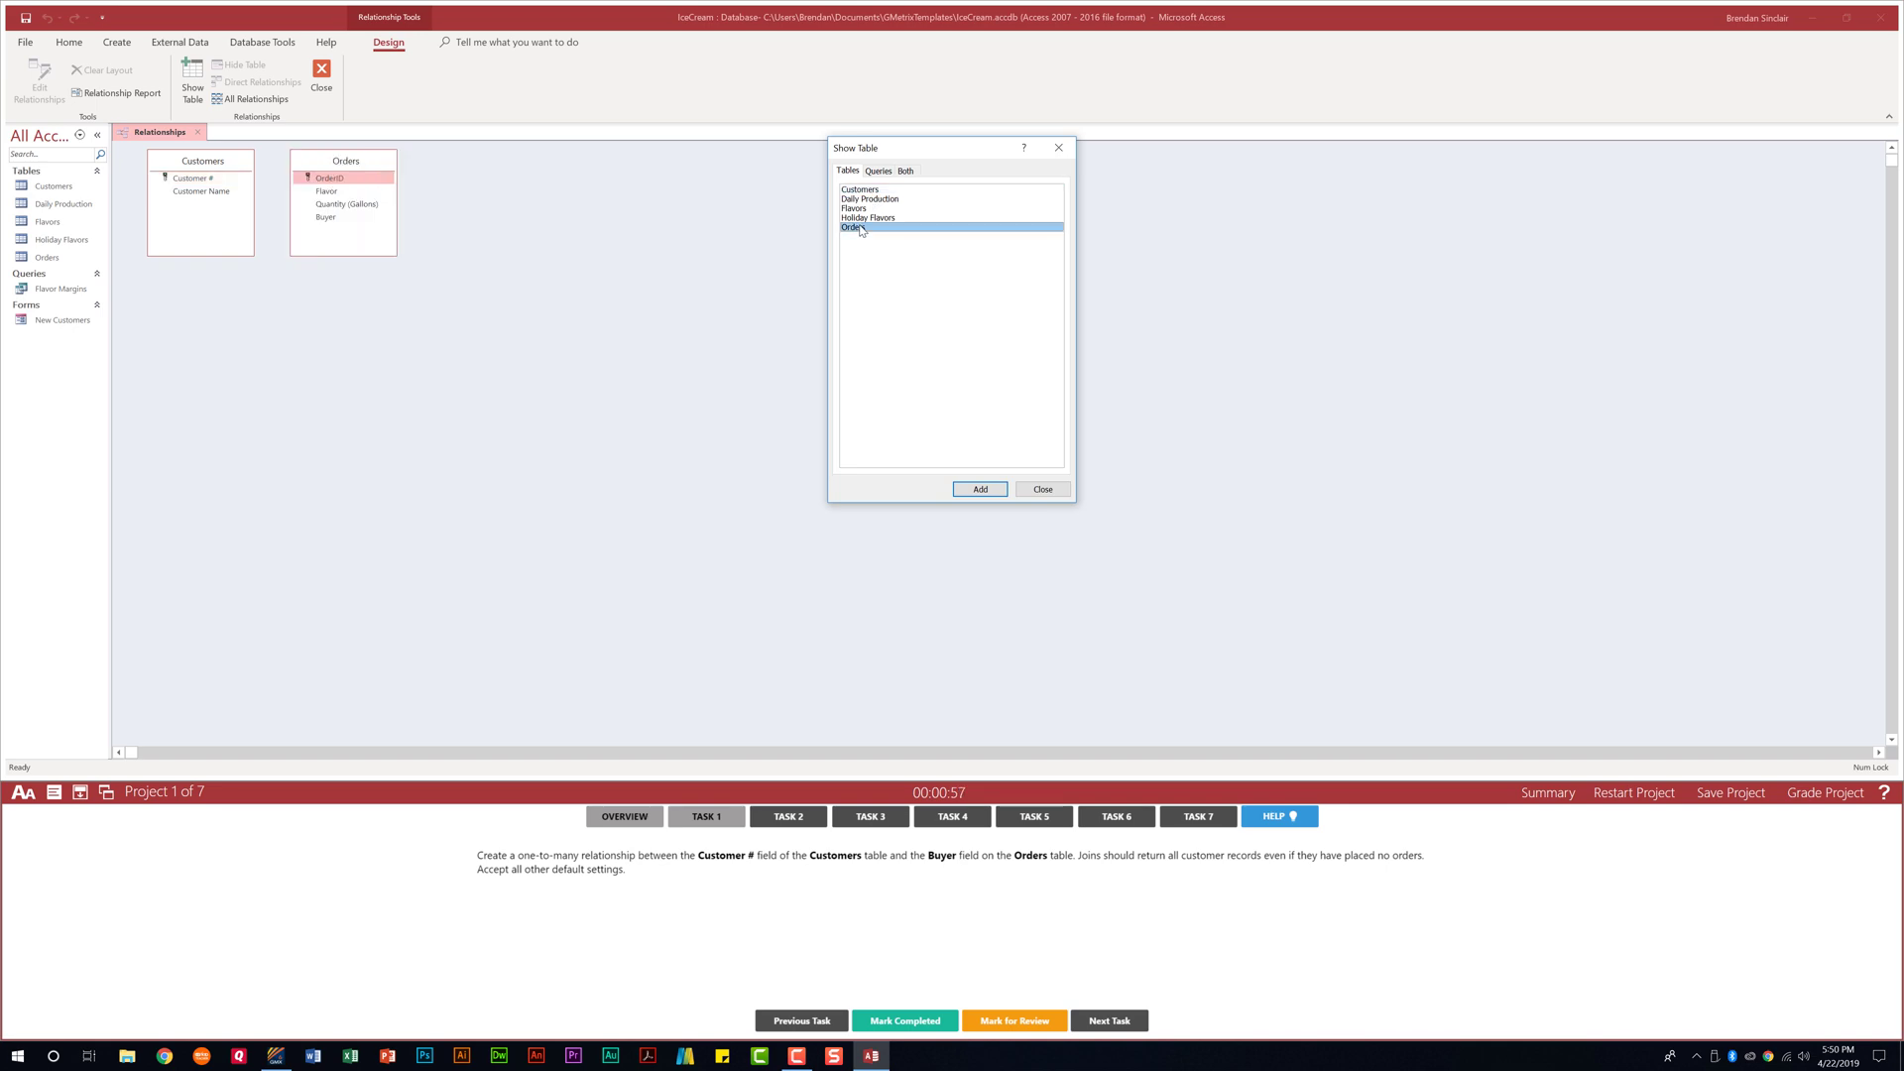
left_click(1043, 488)
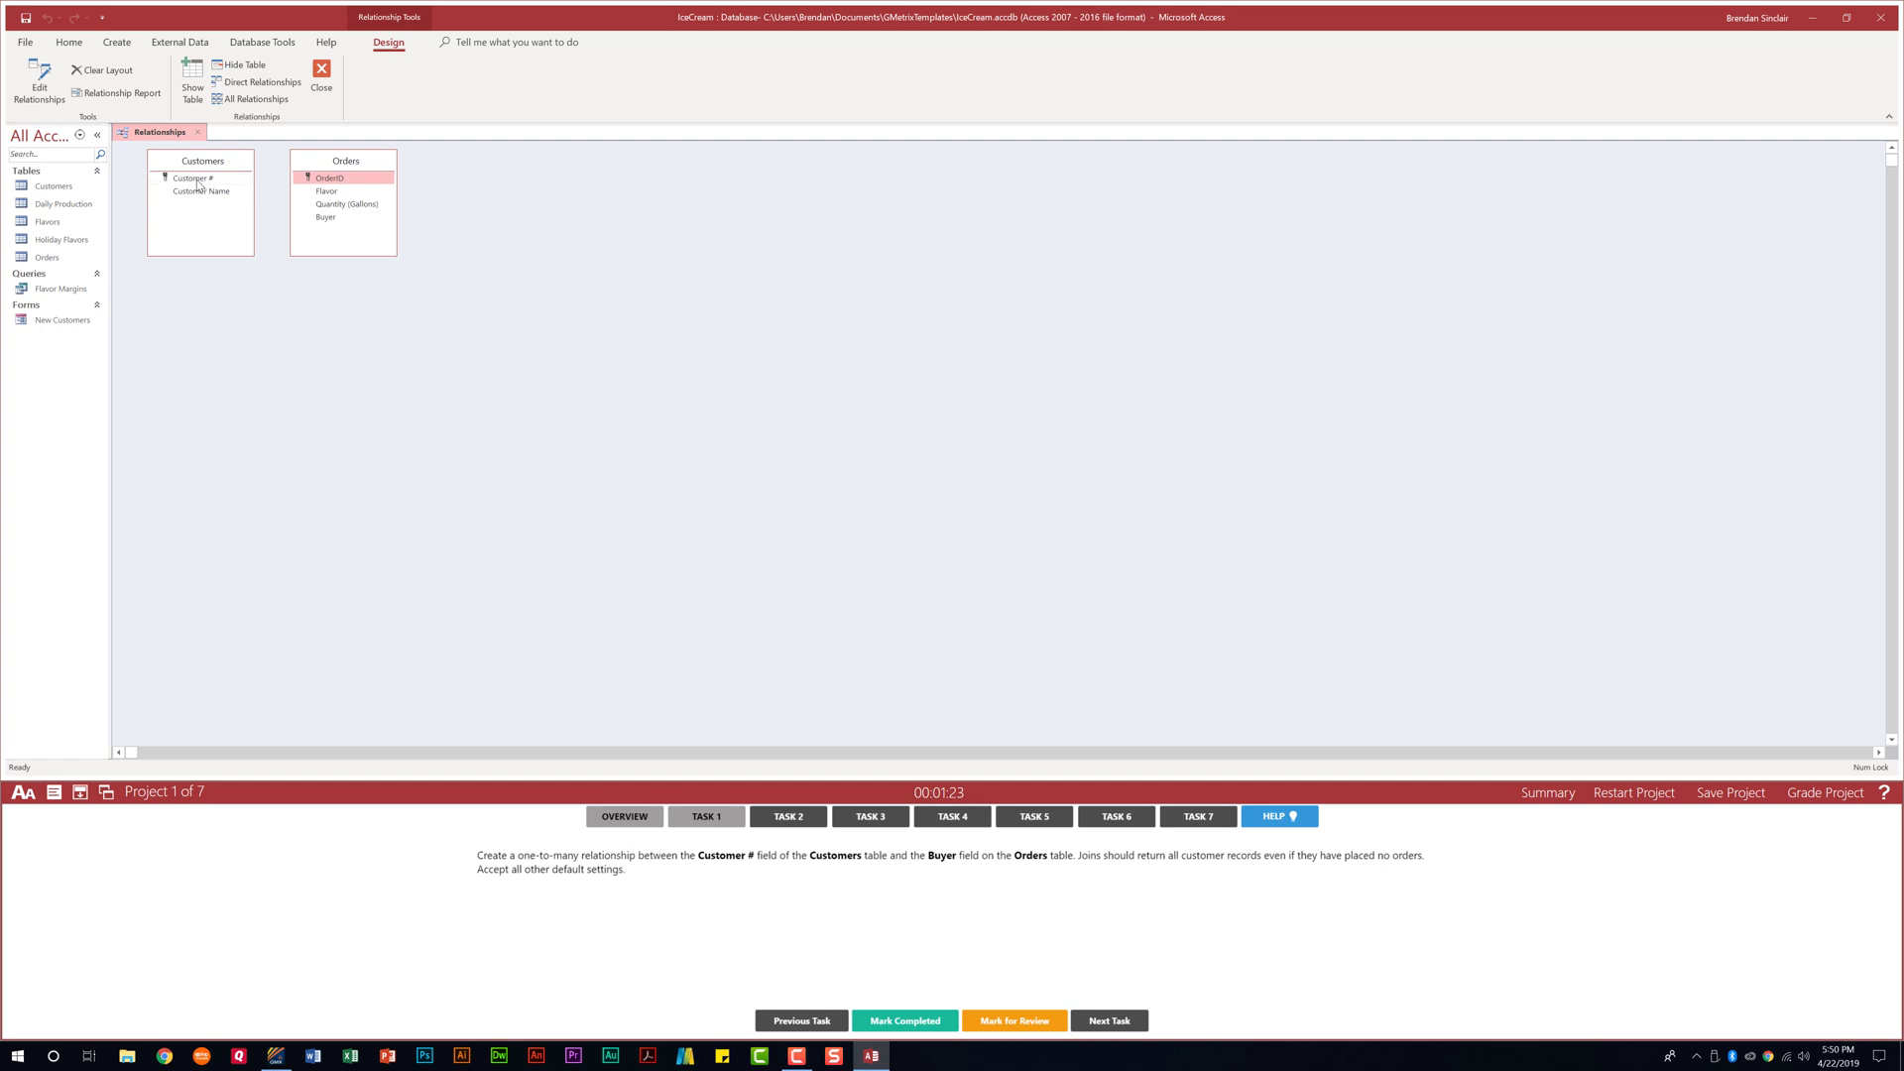
Relate Customers' Customer # to Orders' Buyer with a join including all Customers records, and mark Task 1 completed
left_click(194, 179)
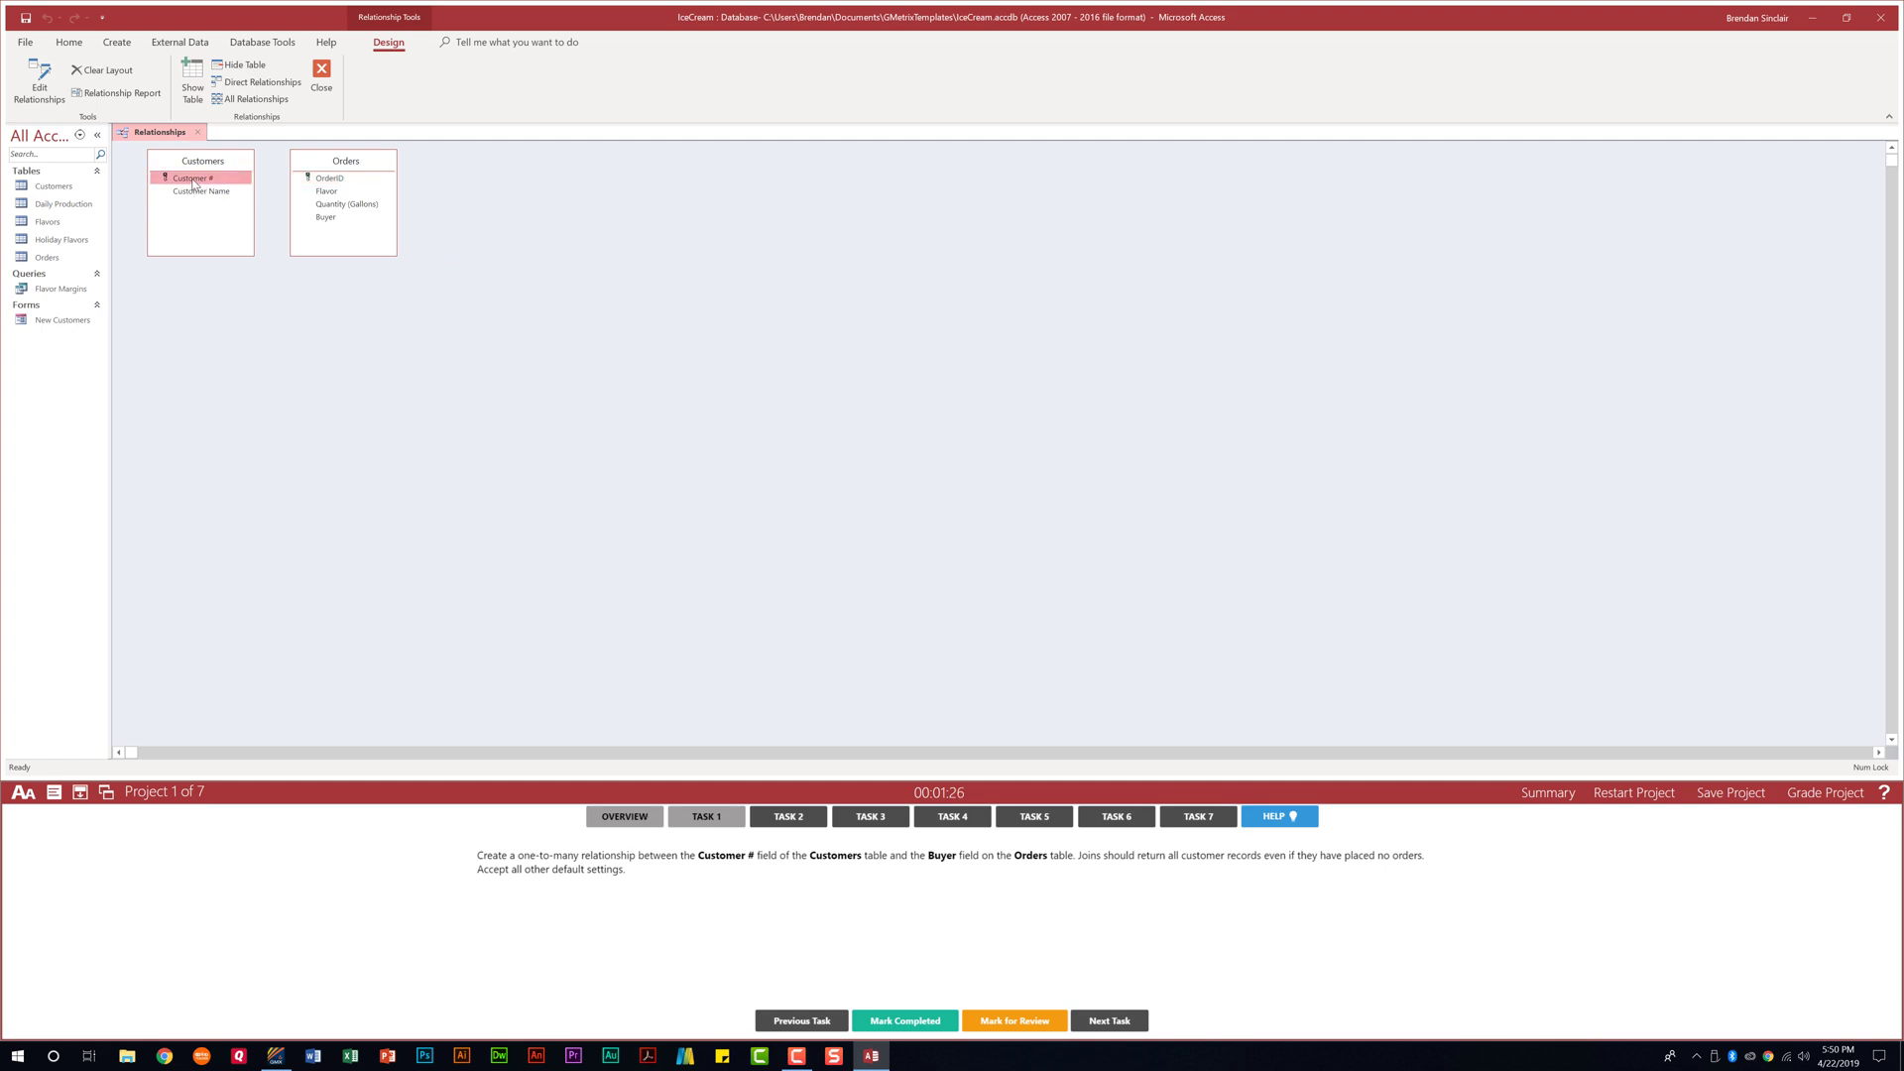
left_click_drag(191, 182, 334, 222)
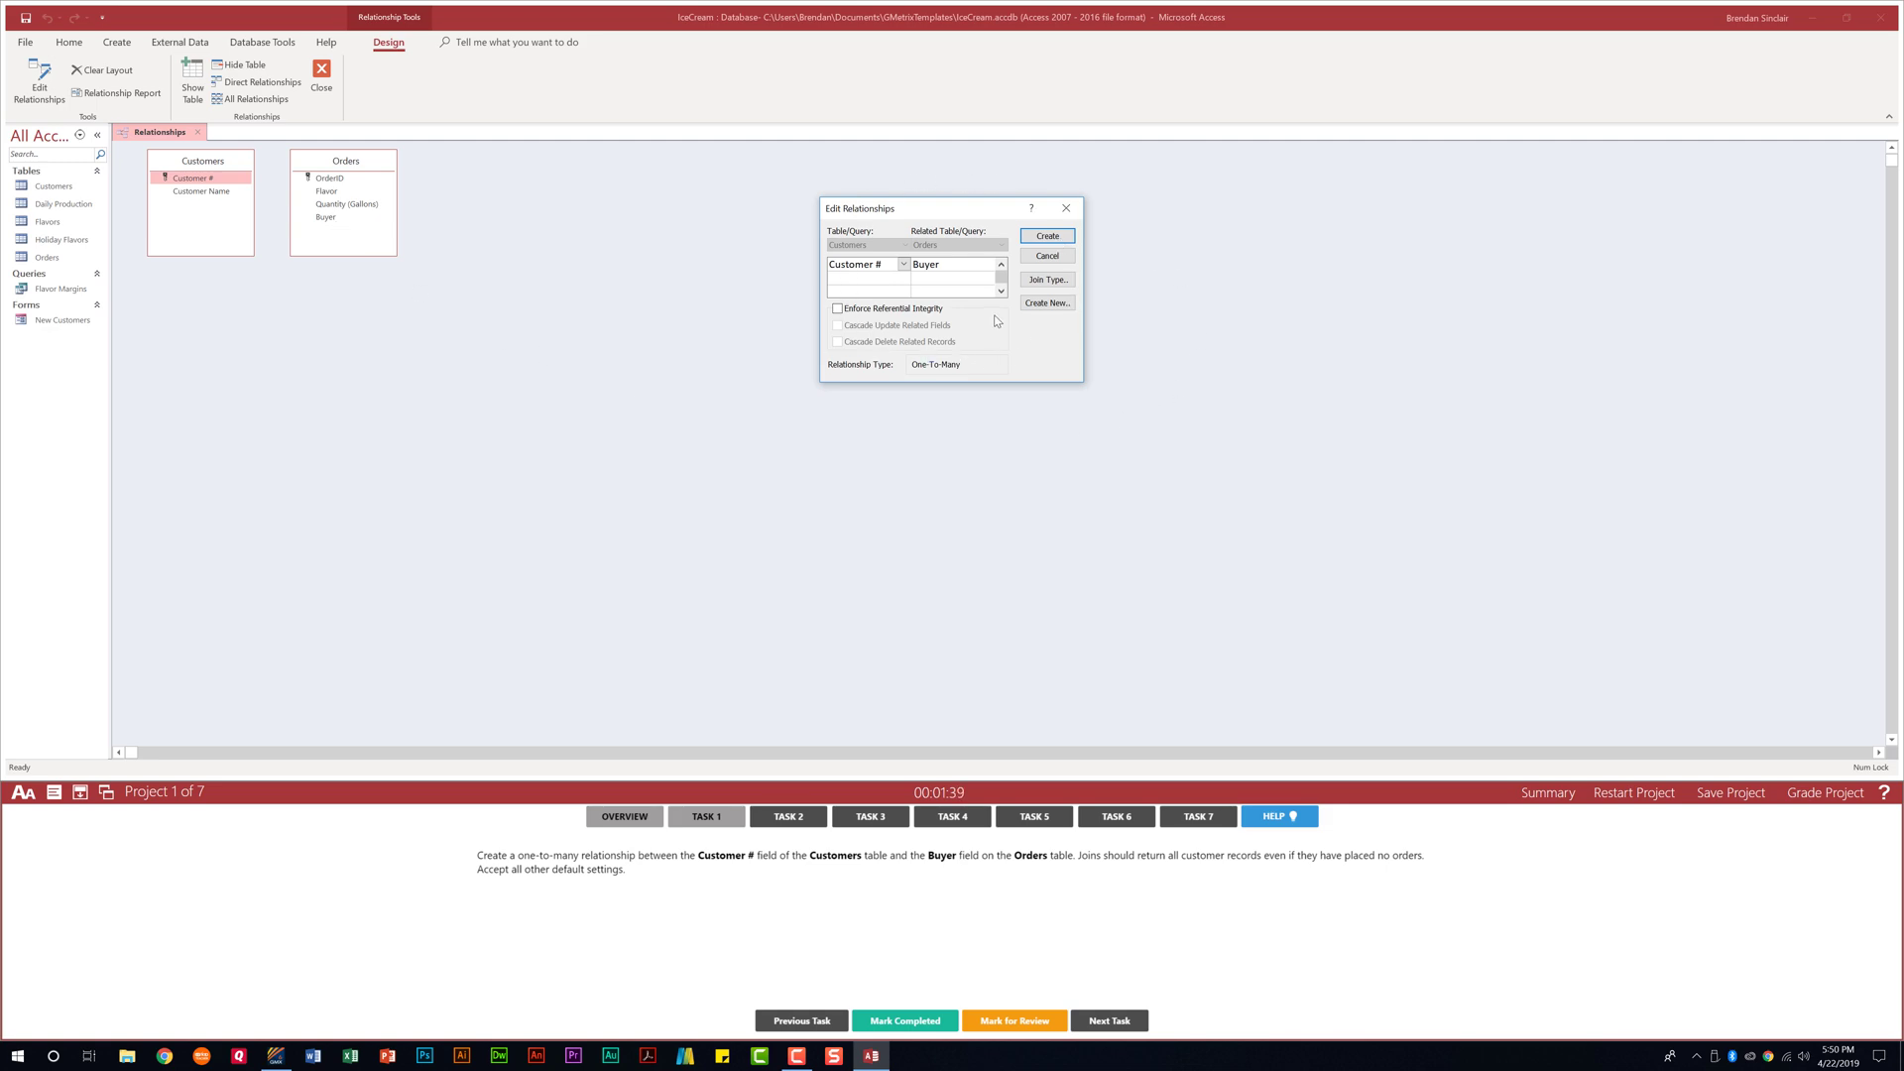
left_click(1065, 283)
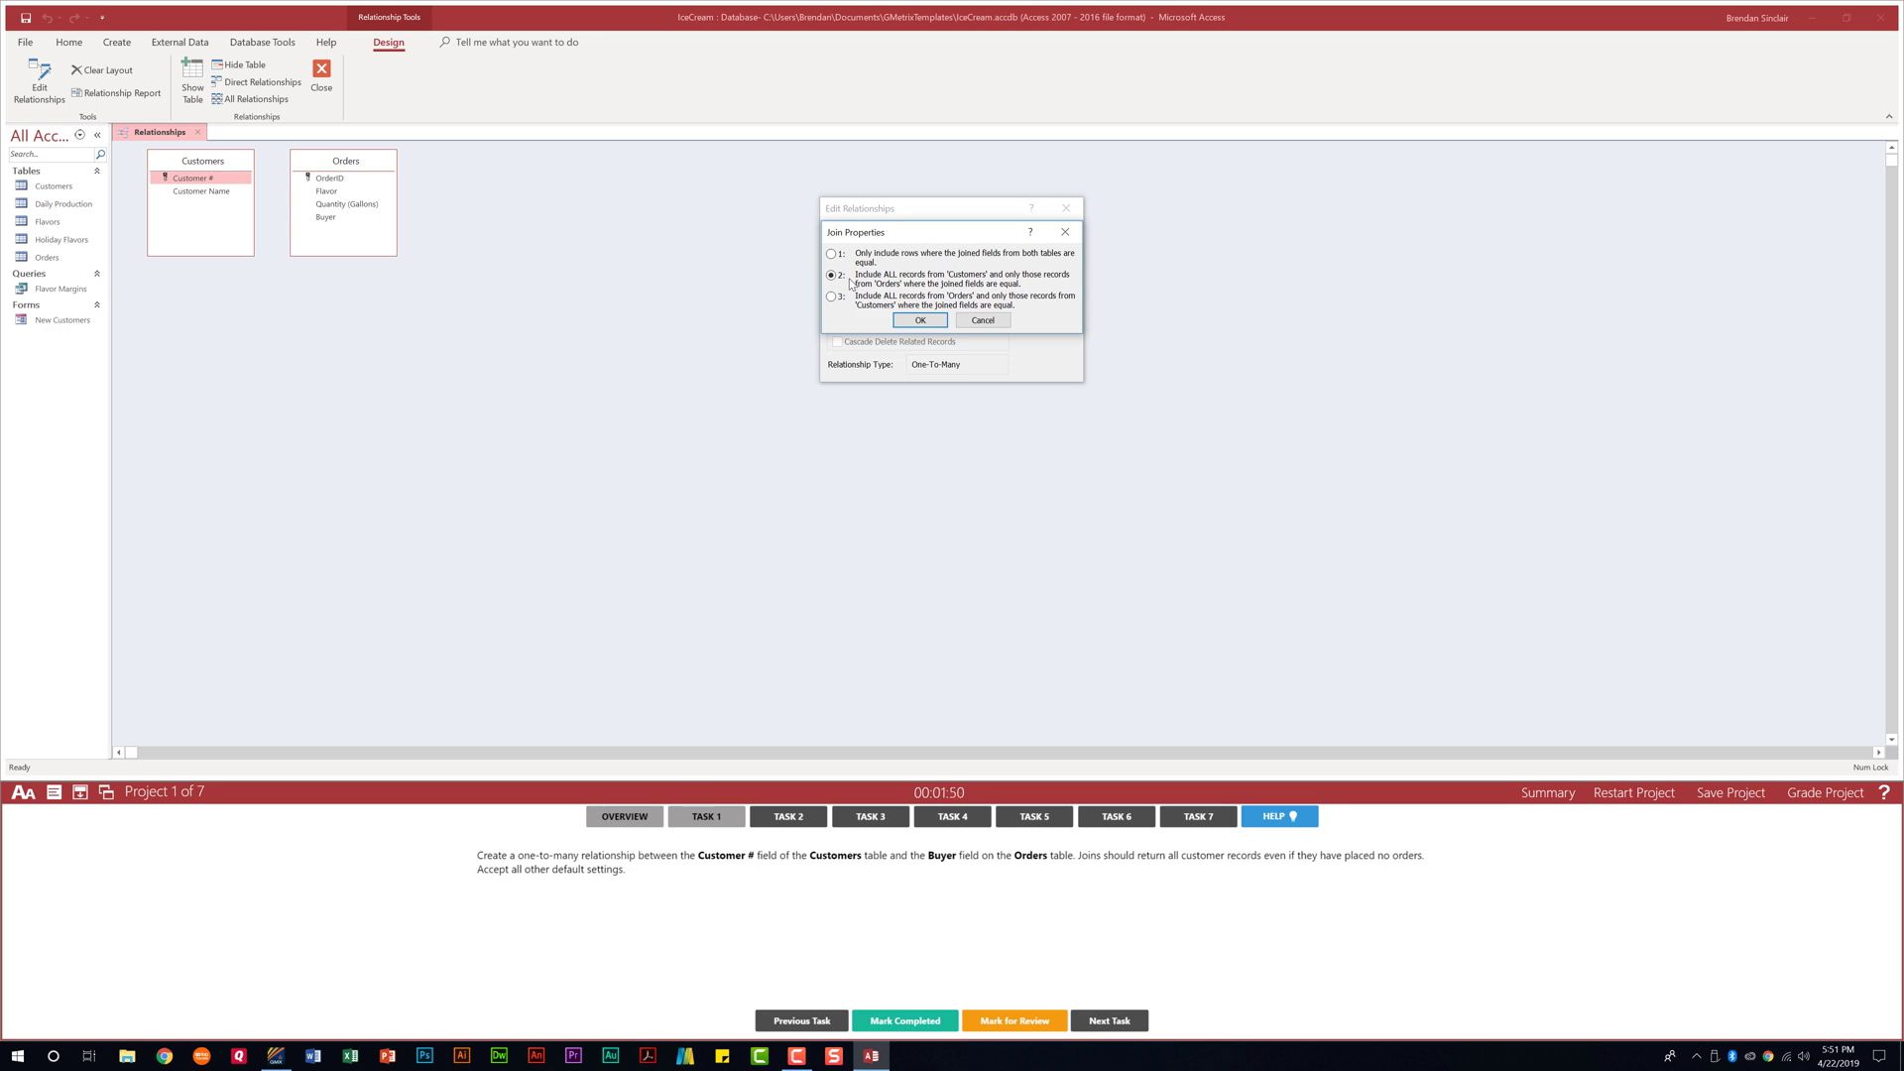
left_click(913, 324)
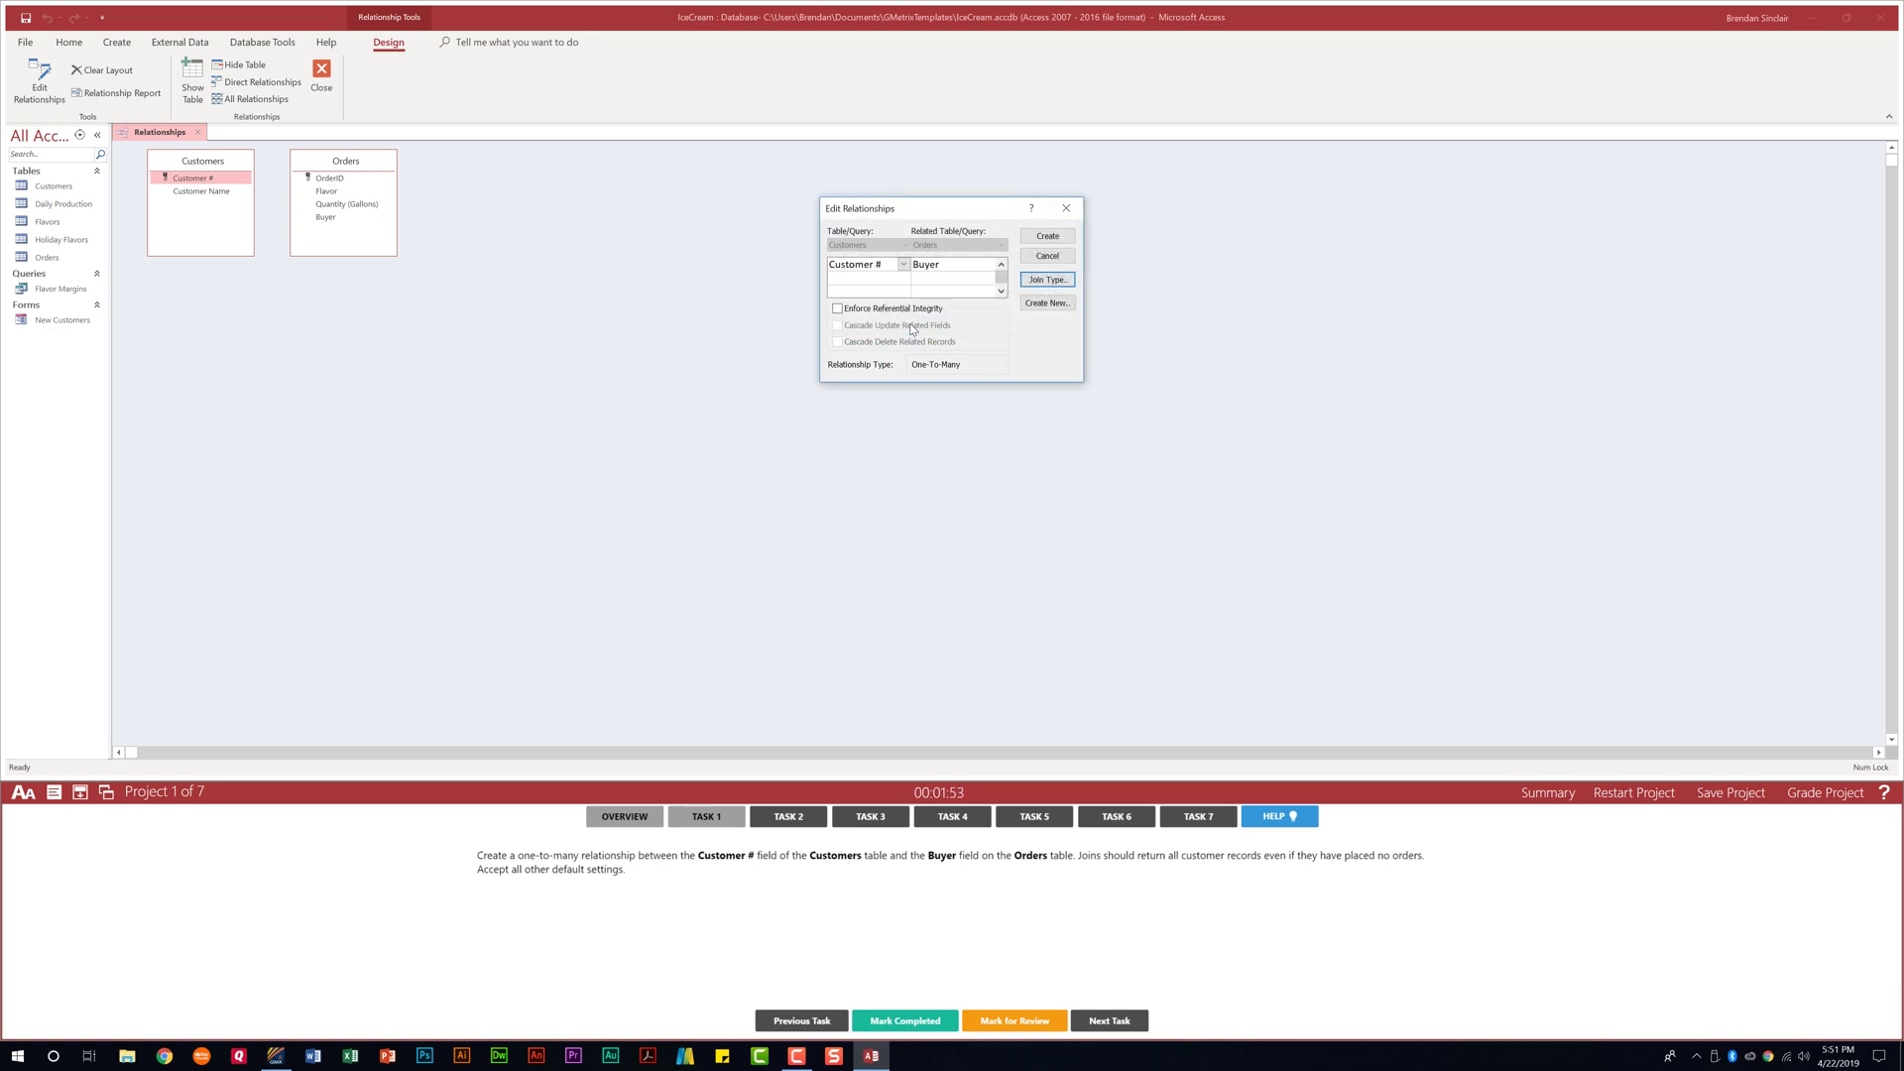
left_click(1051, 239)
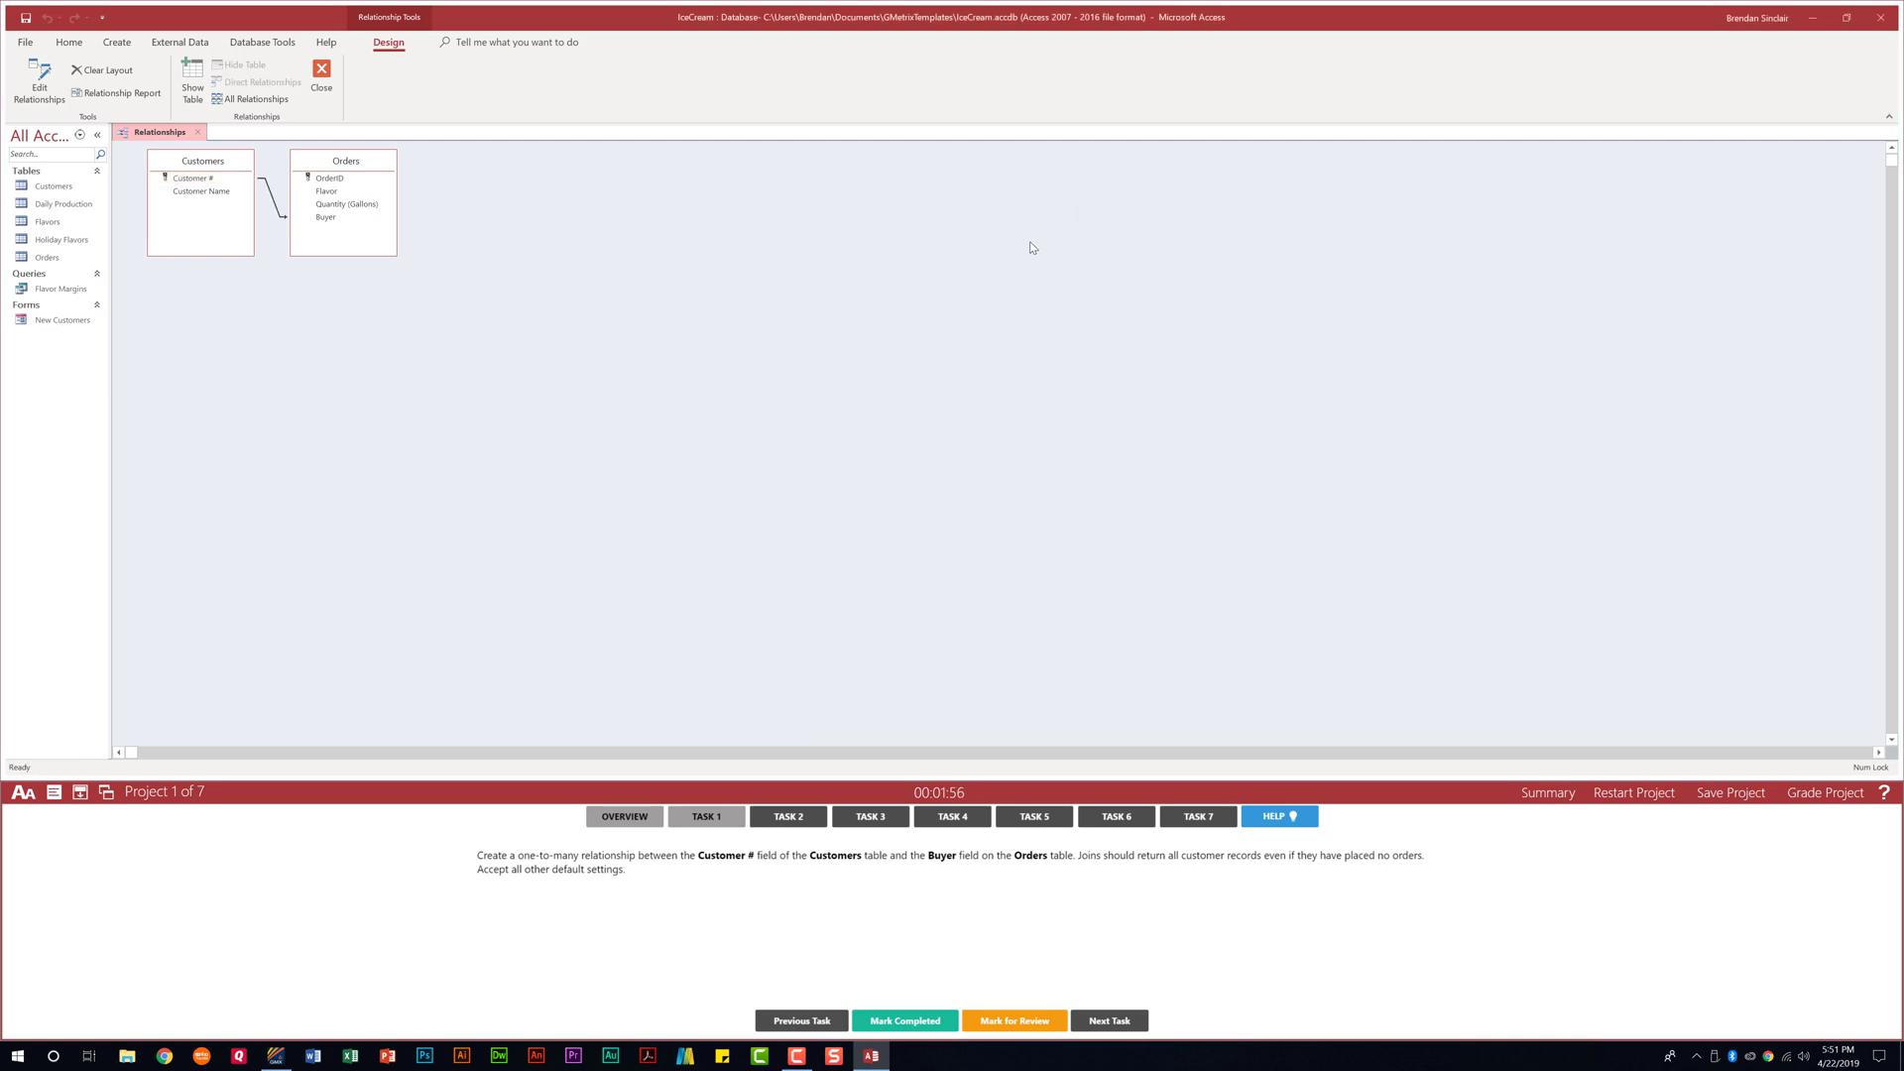
left_click(905, 1022)
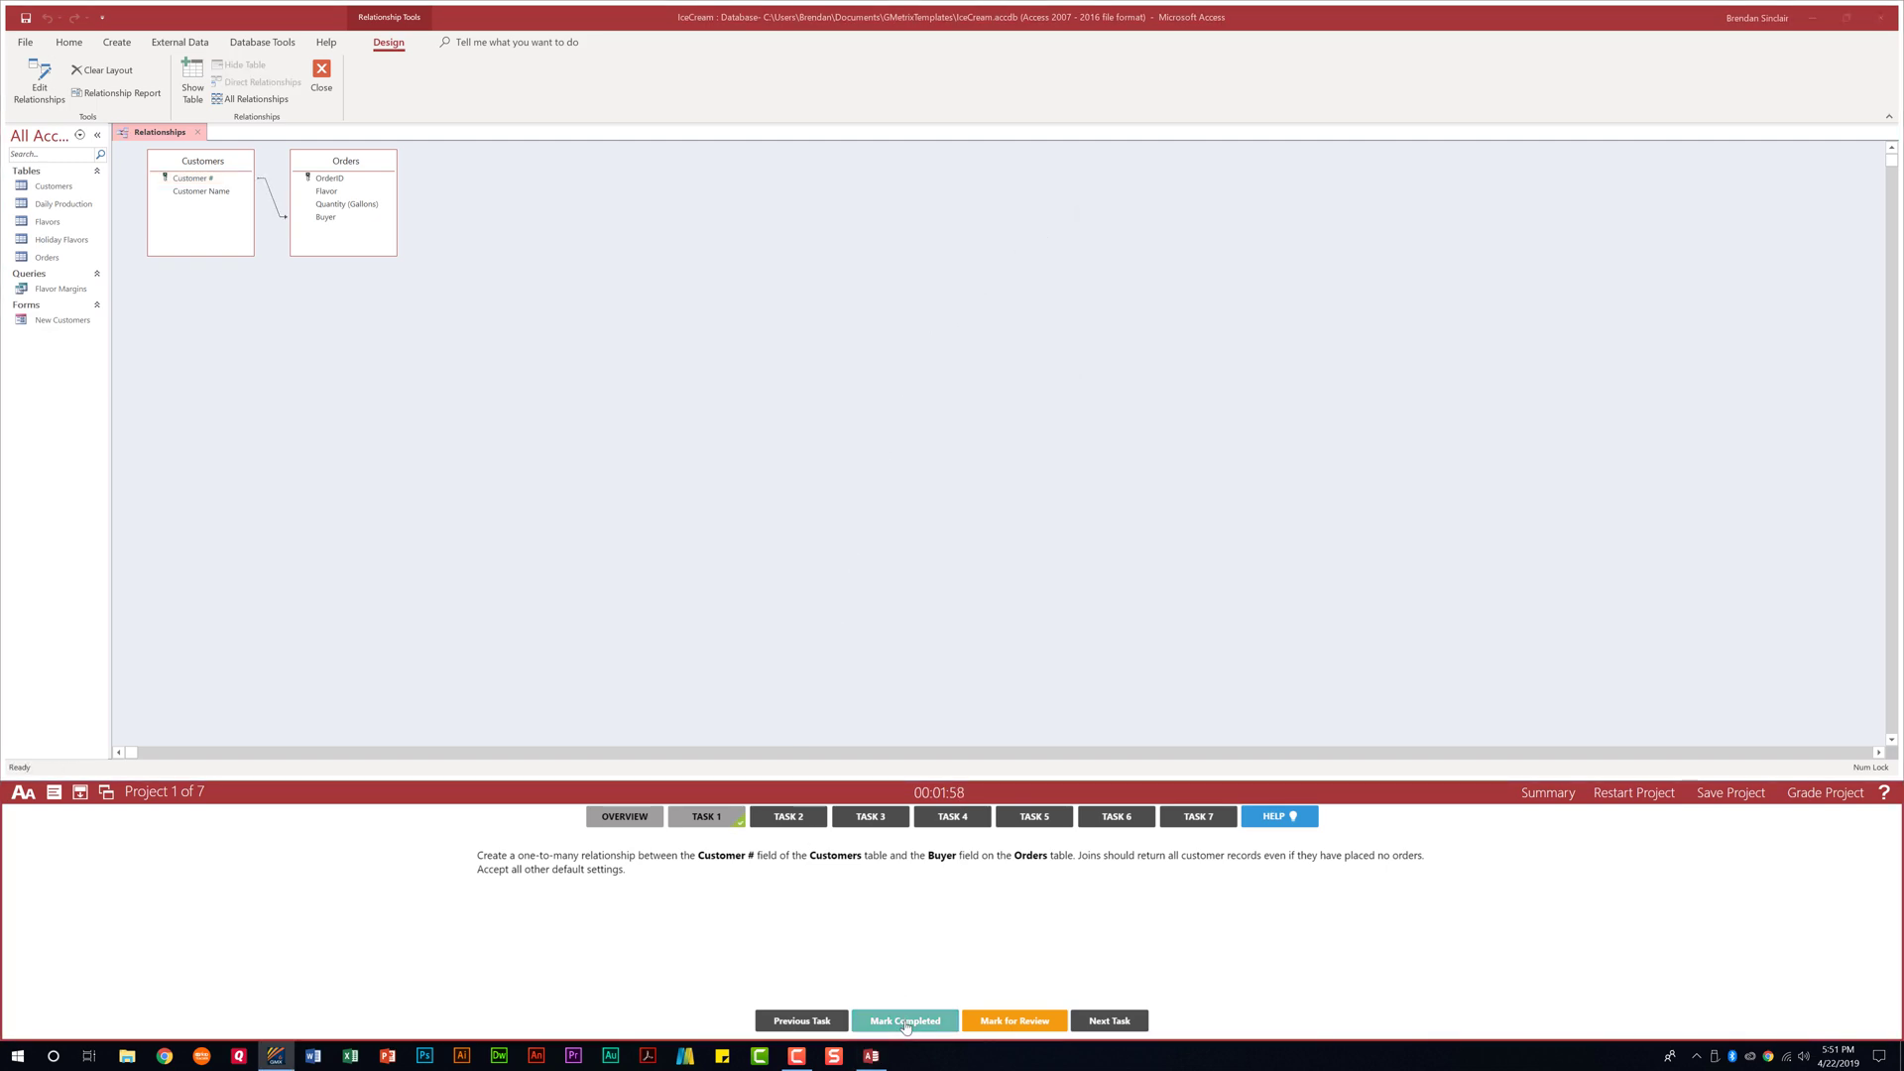
Set the FlavorID field as the primary key in the Daily Production table's design and mark Task 2 completed
left_click(812, 822)
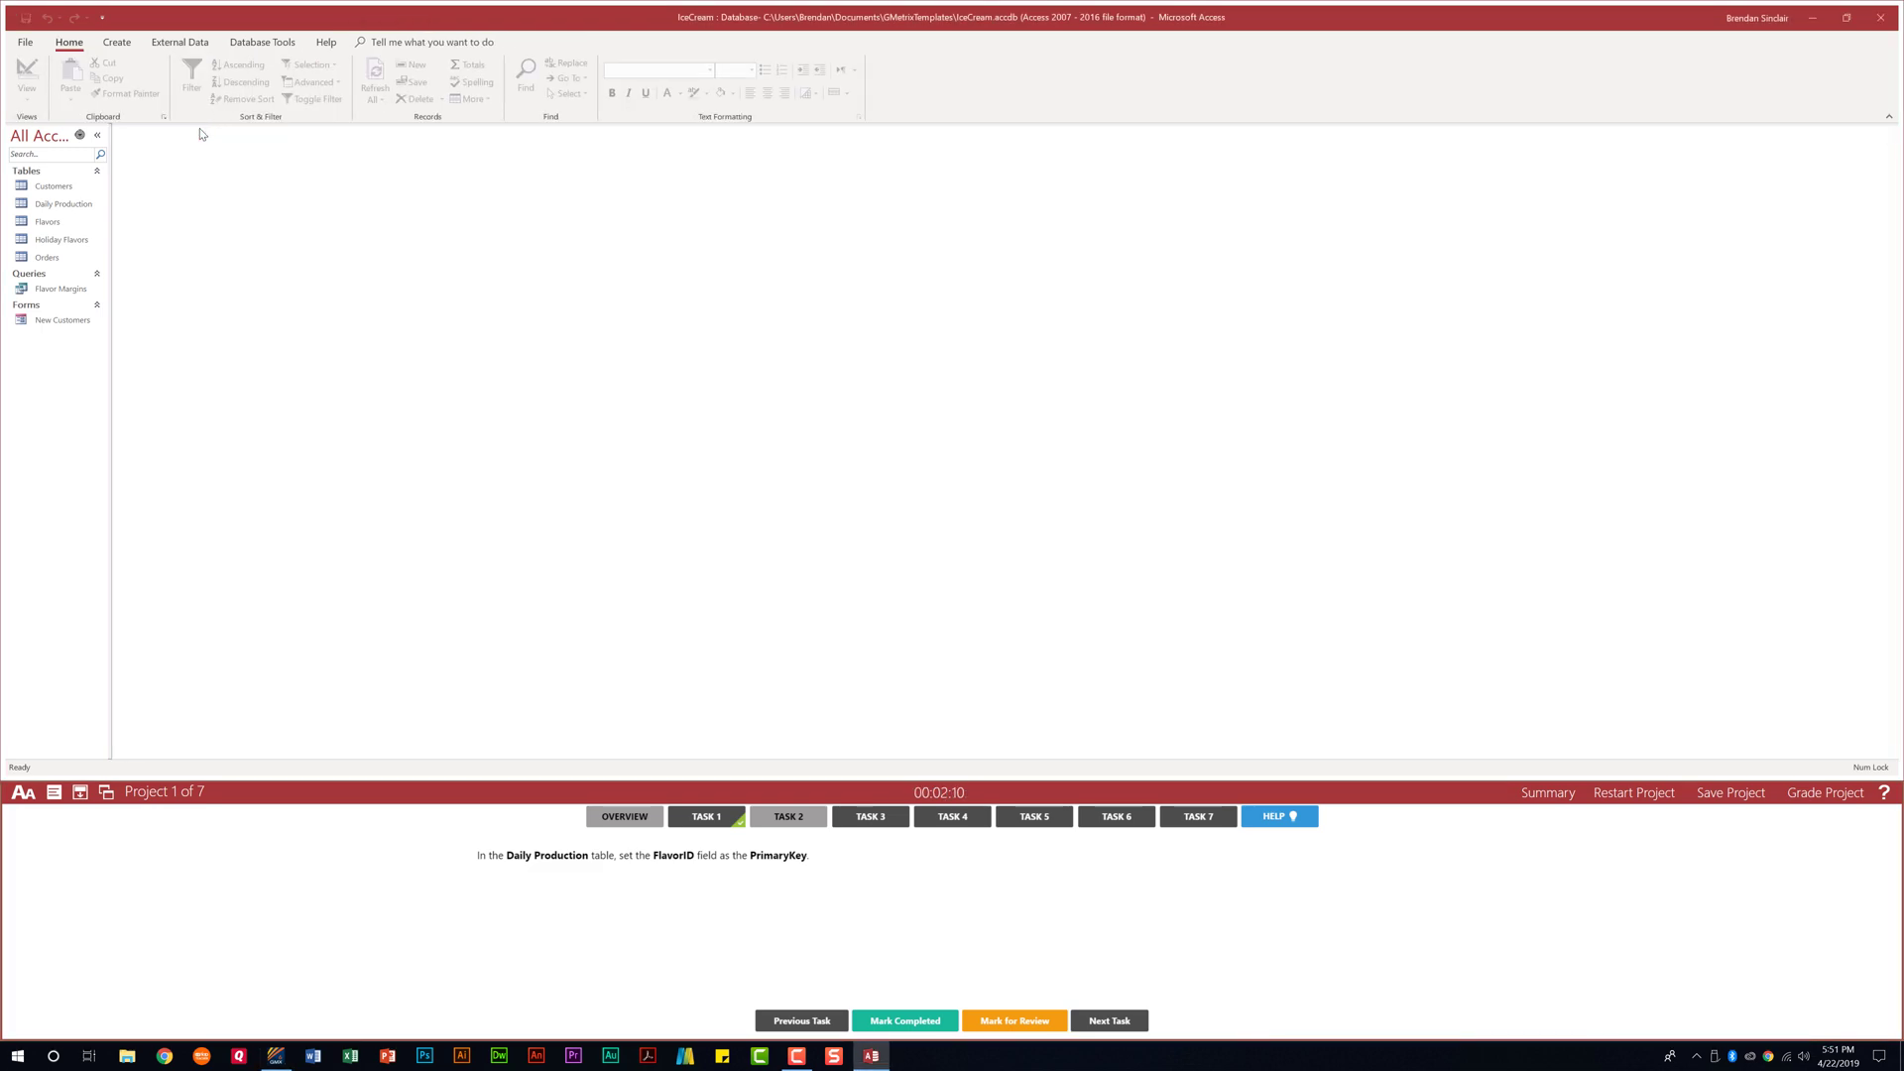
left_click(90, 206)
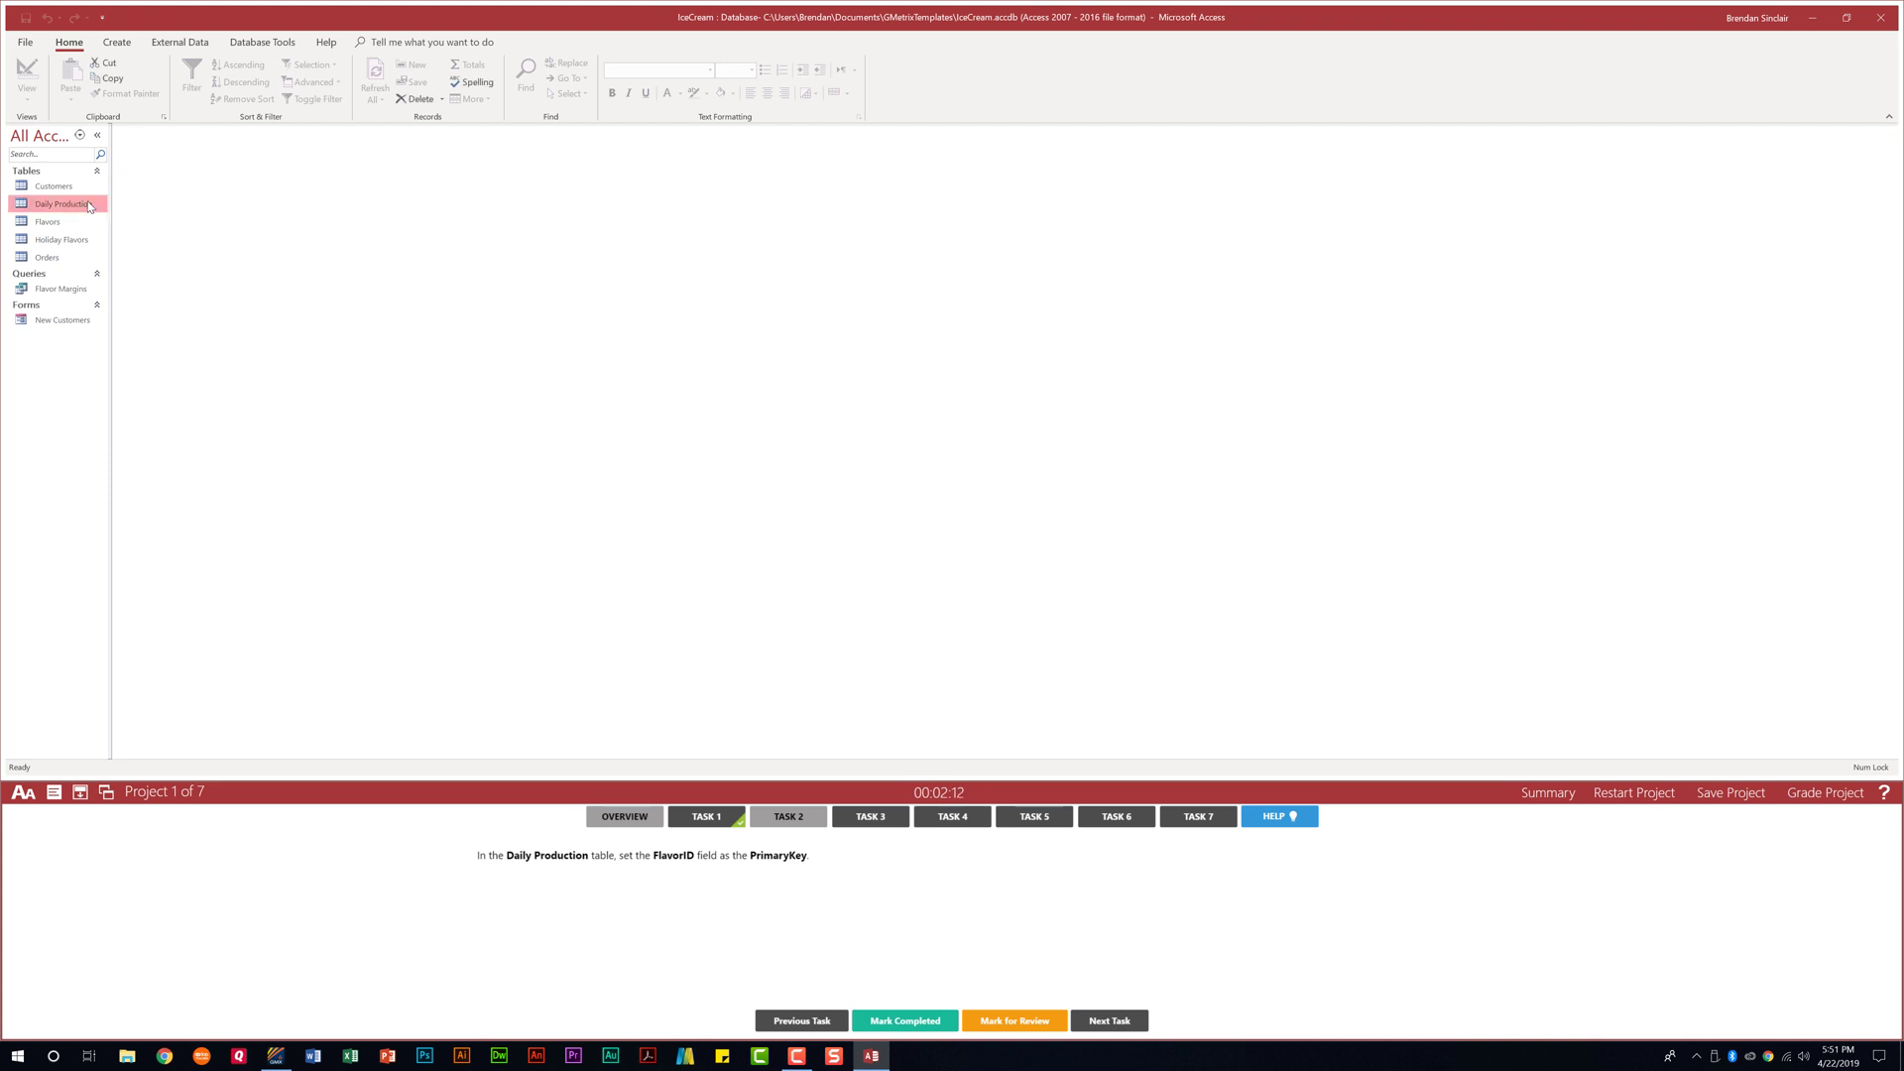
double_click(89, 206)
left_click(27, 91)
left_click(96, 165)
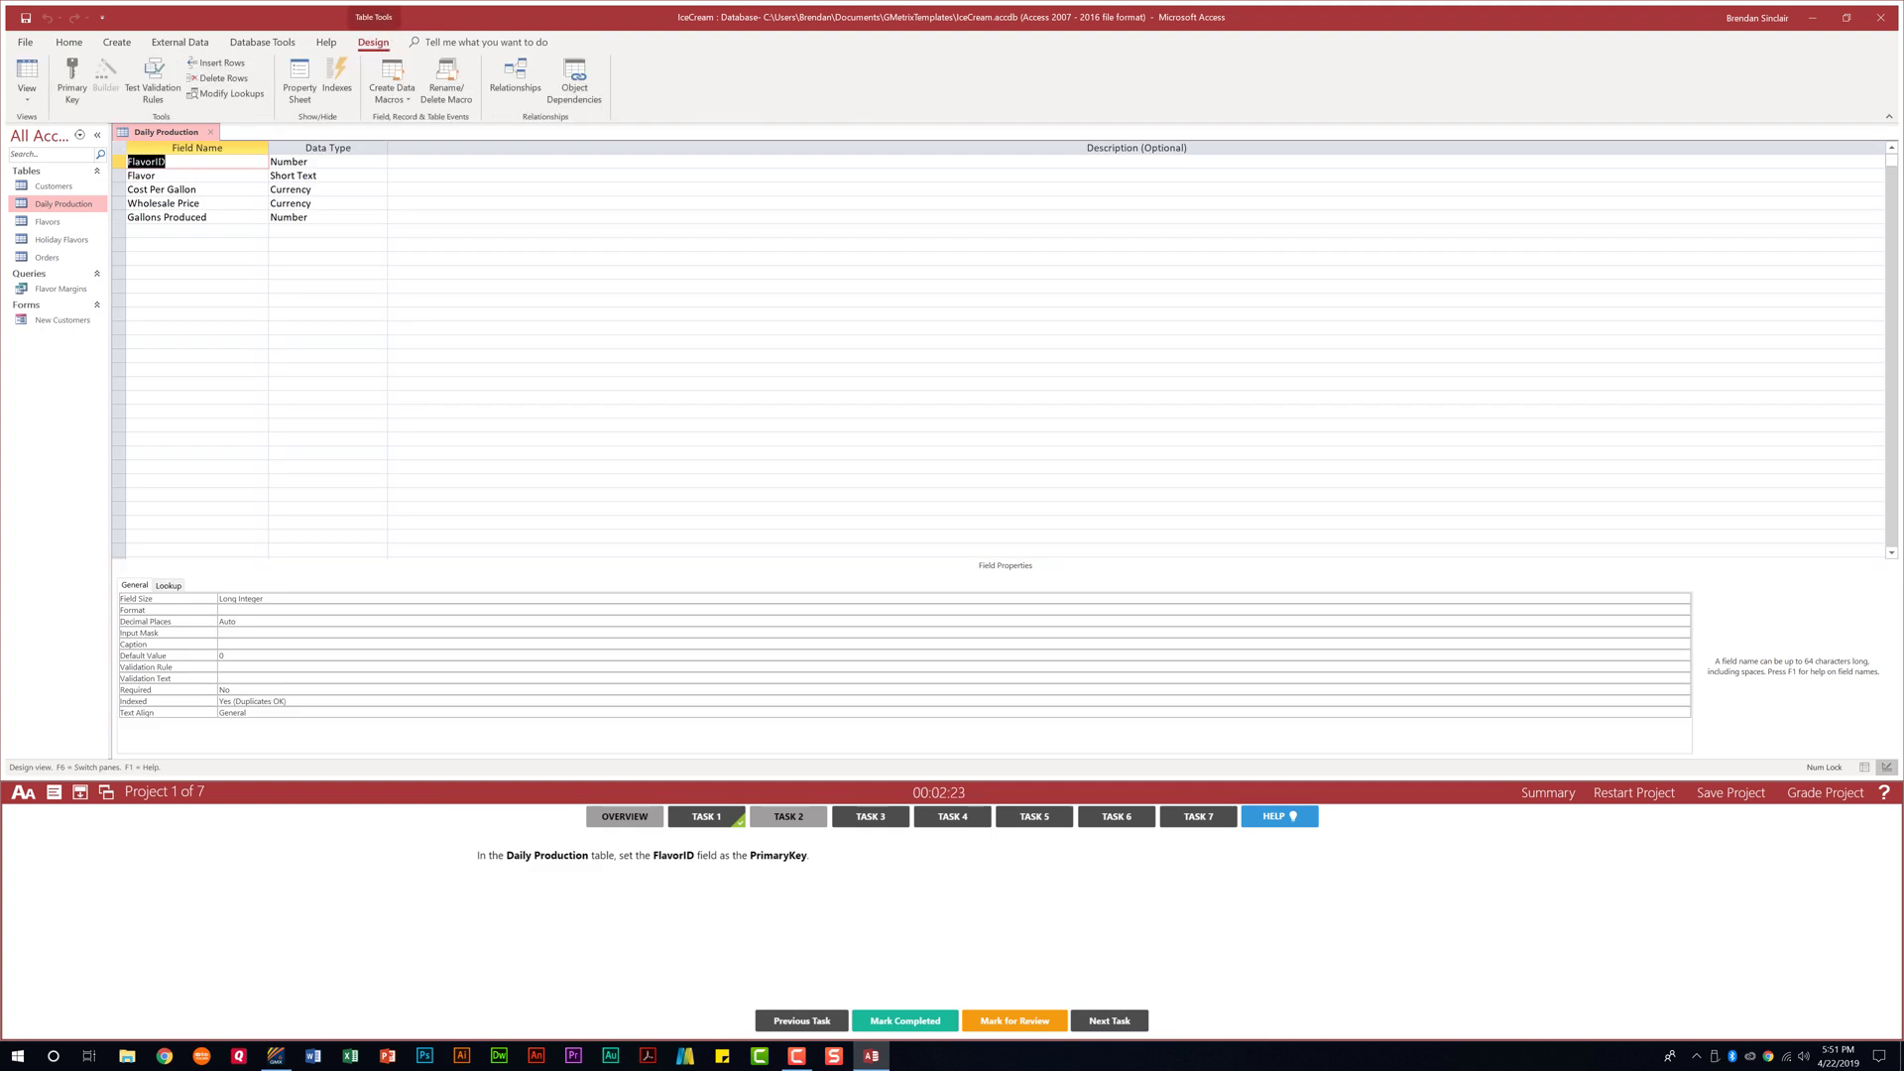
left_click(69, 106)
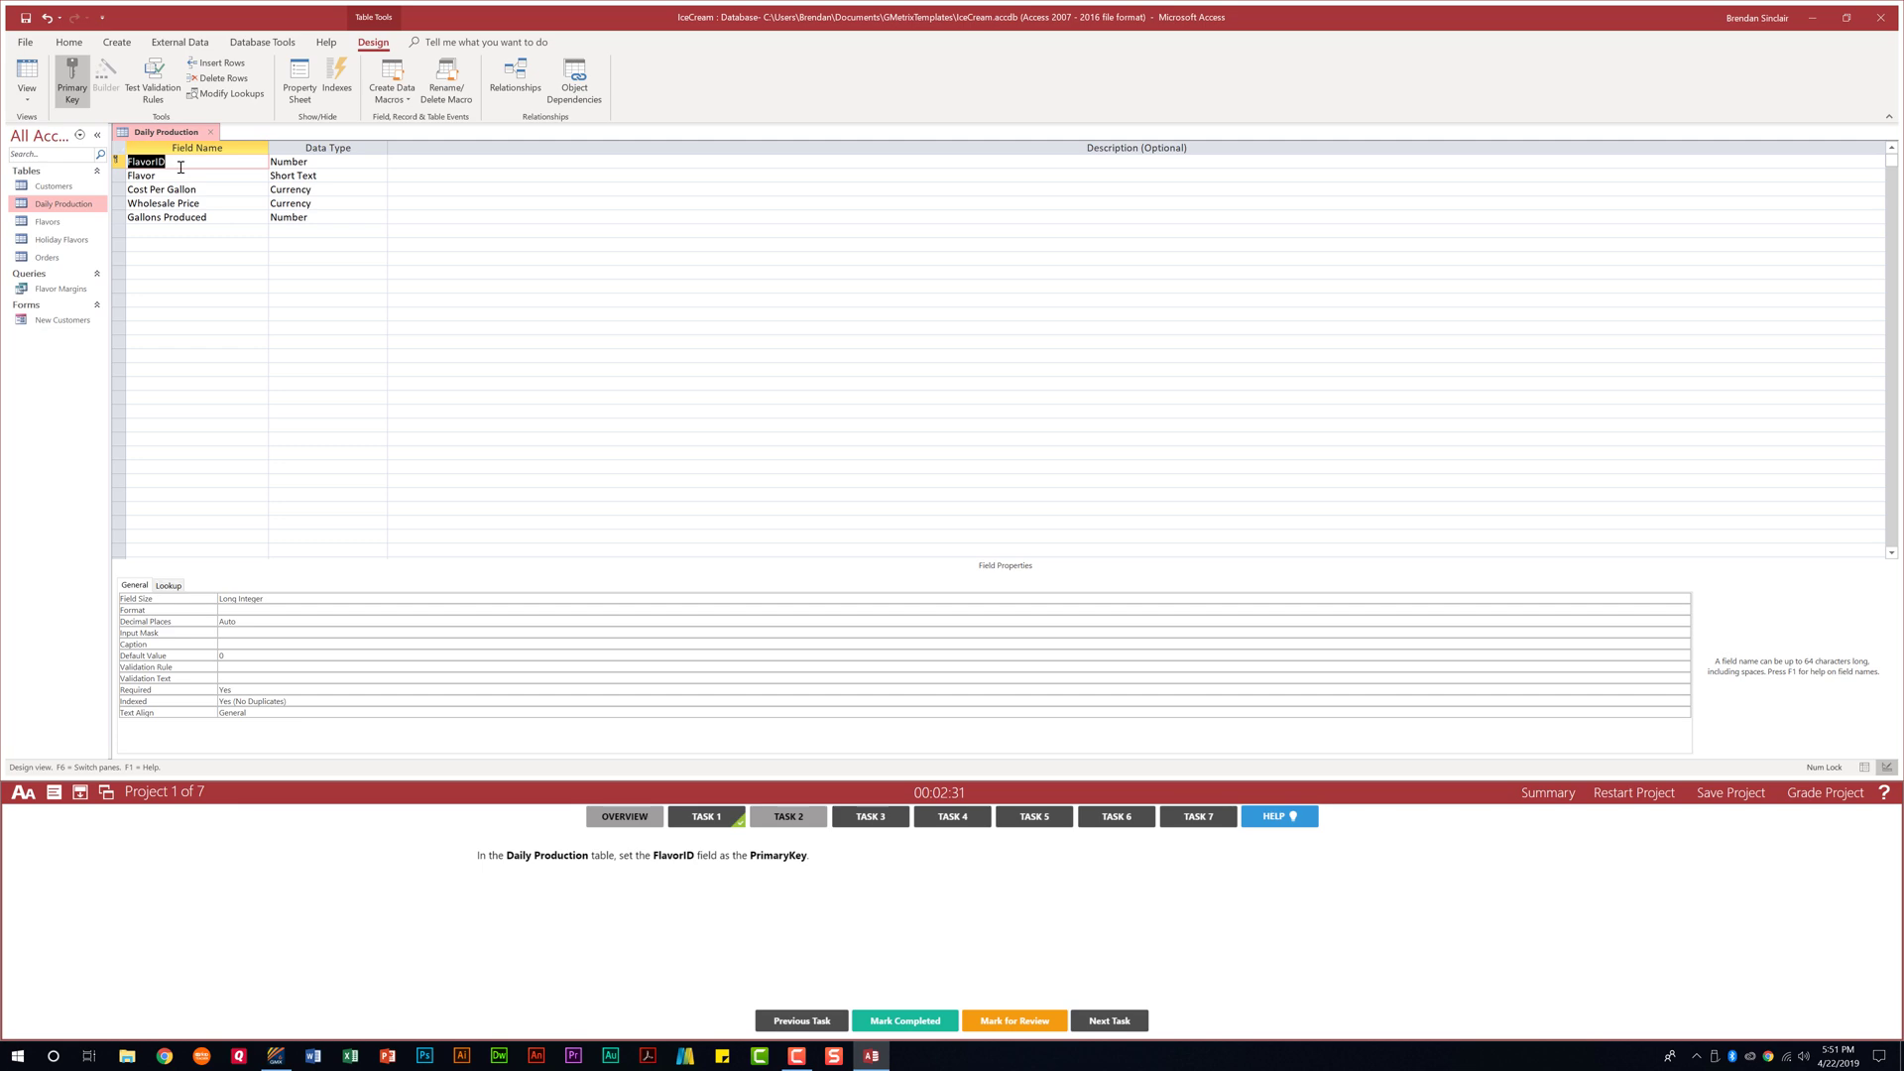
left_click(903, 1022)
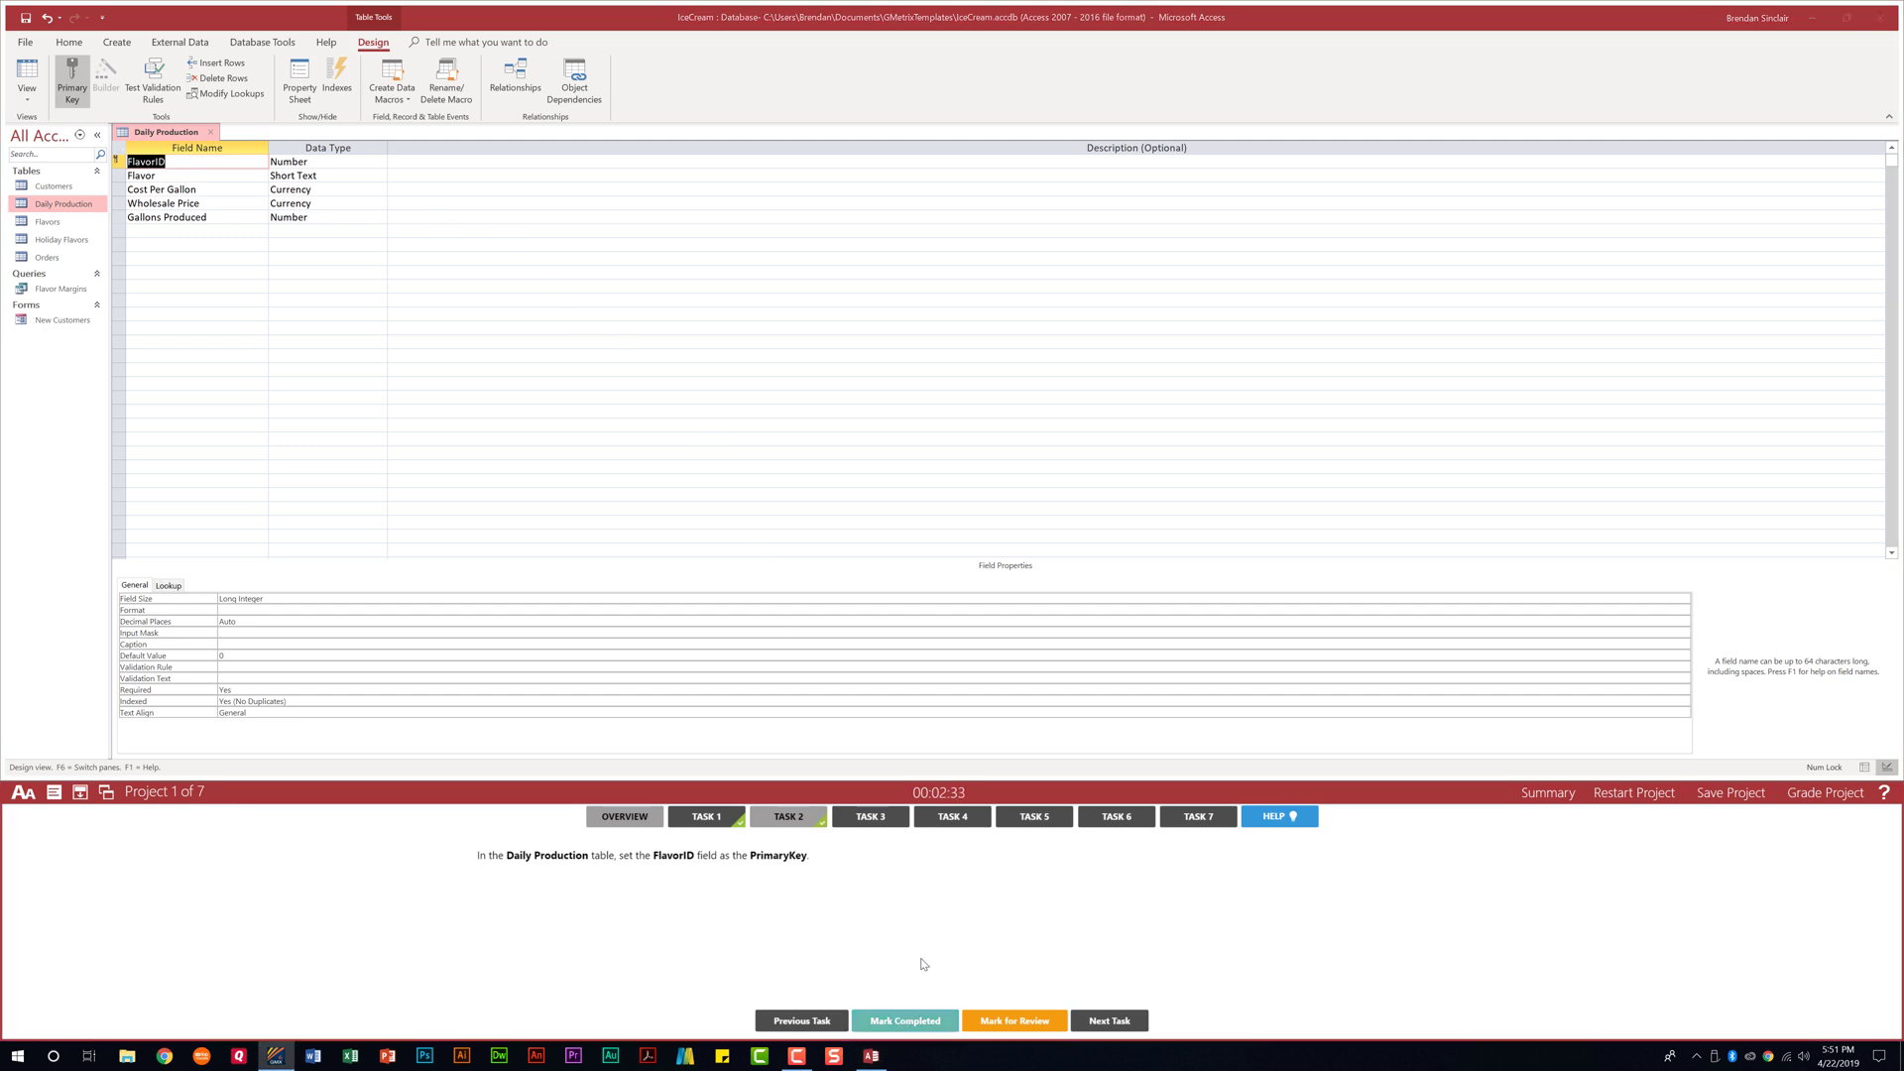
Close the Daily Production table and set the current database's display form to New Customers, marking Task 3 completed
left_click(873, 819)
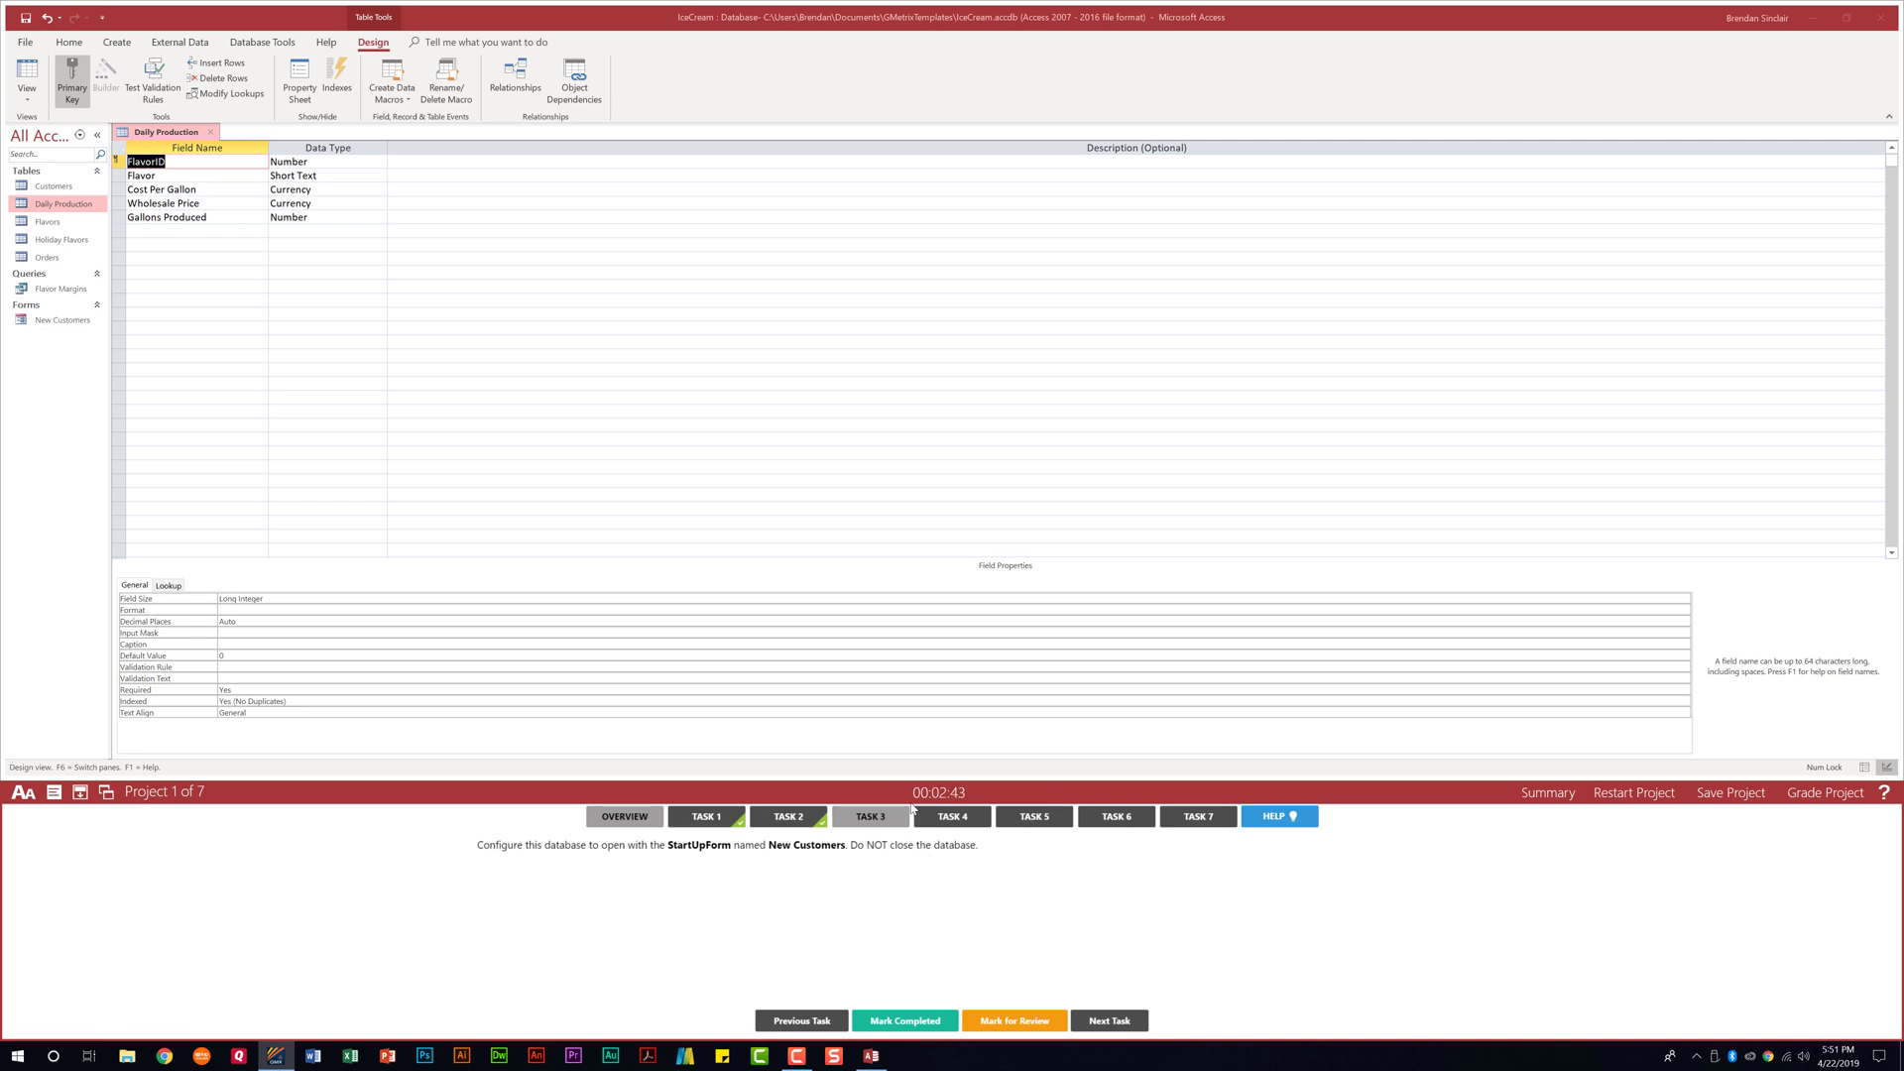
left_click(211, 133)
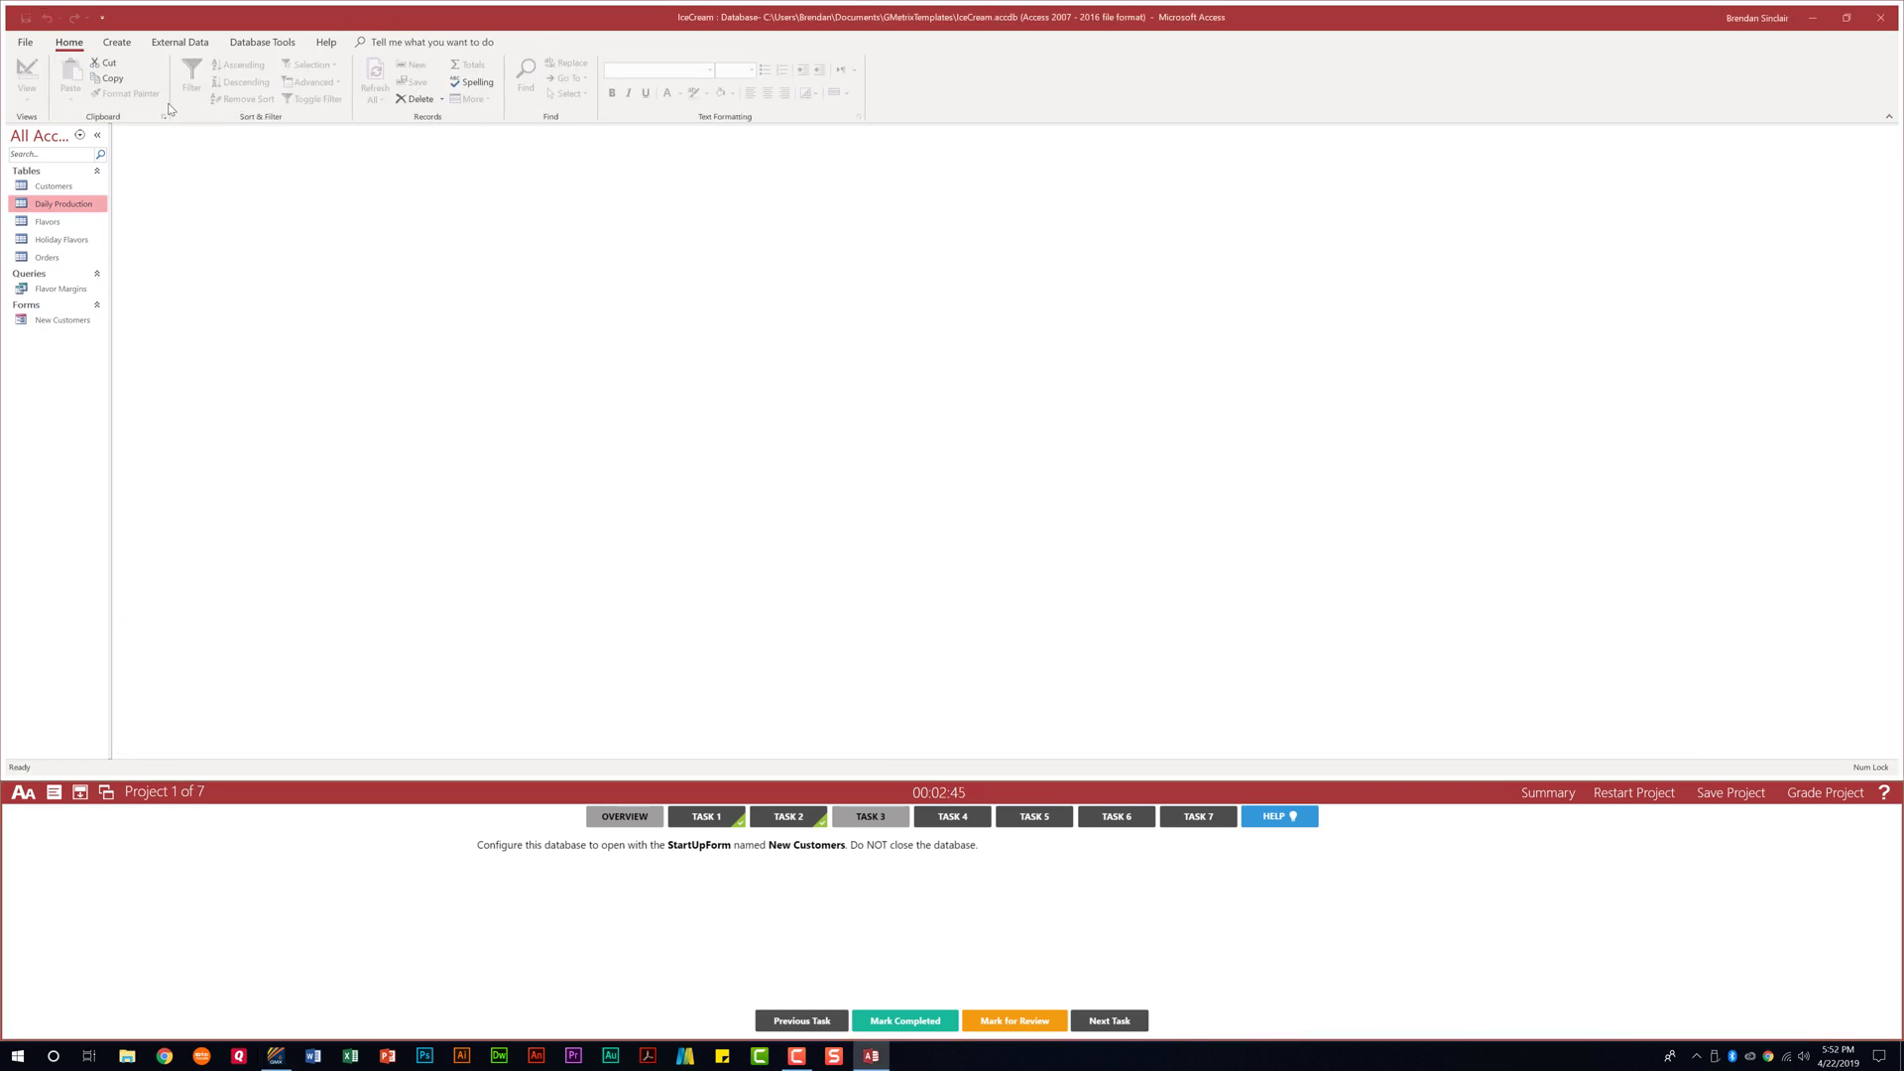
left_click(23, 42)
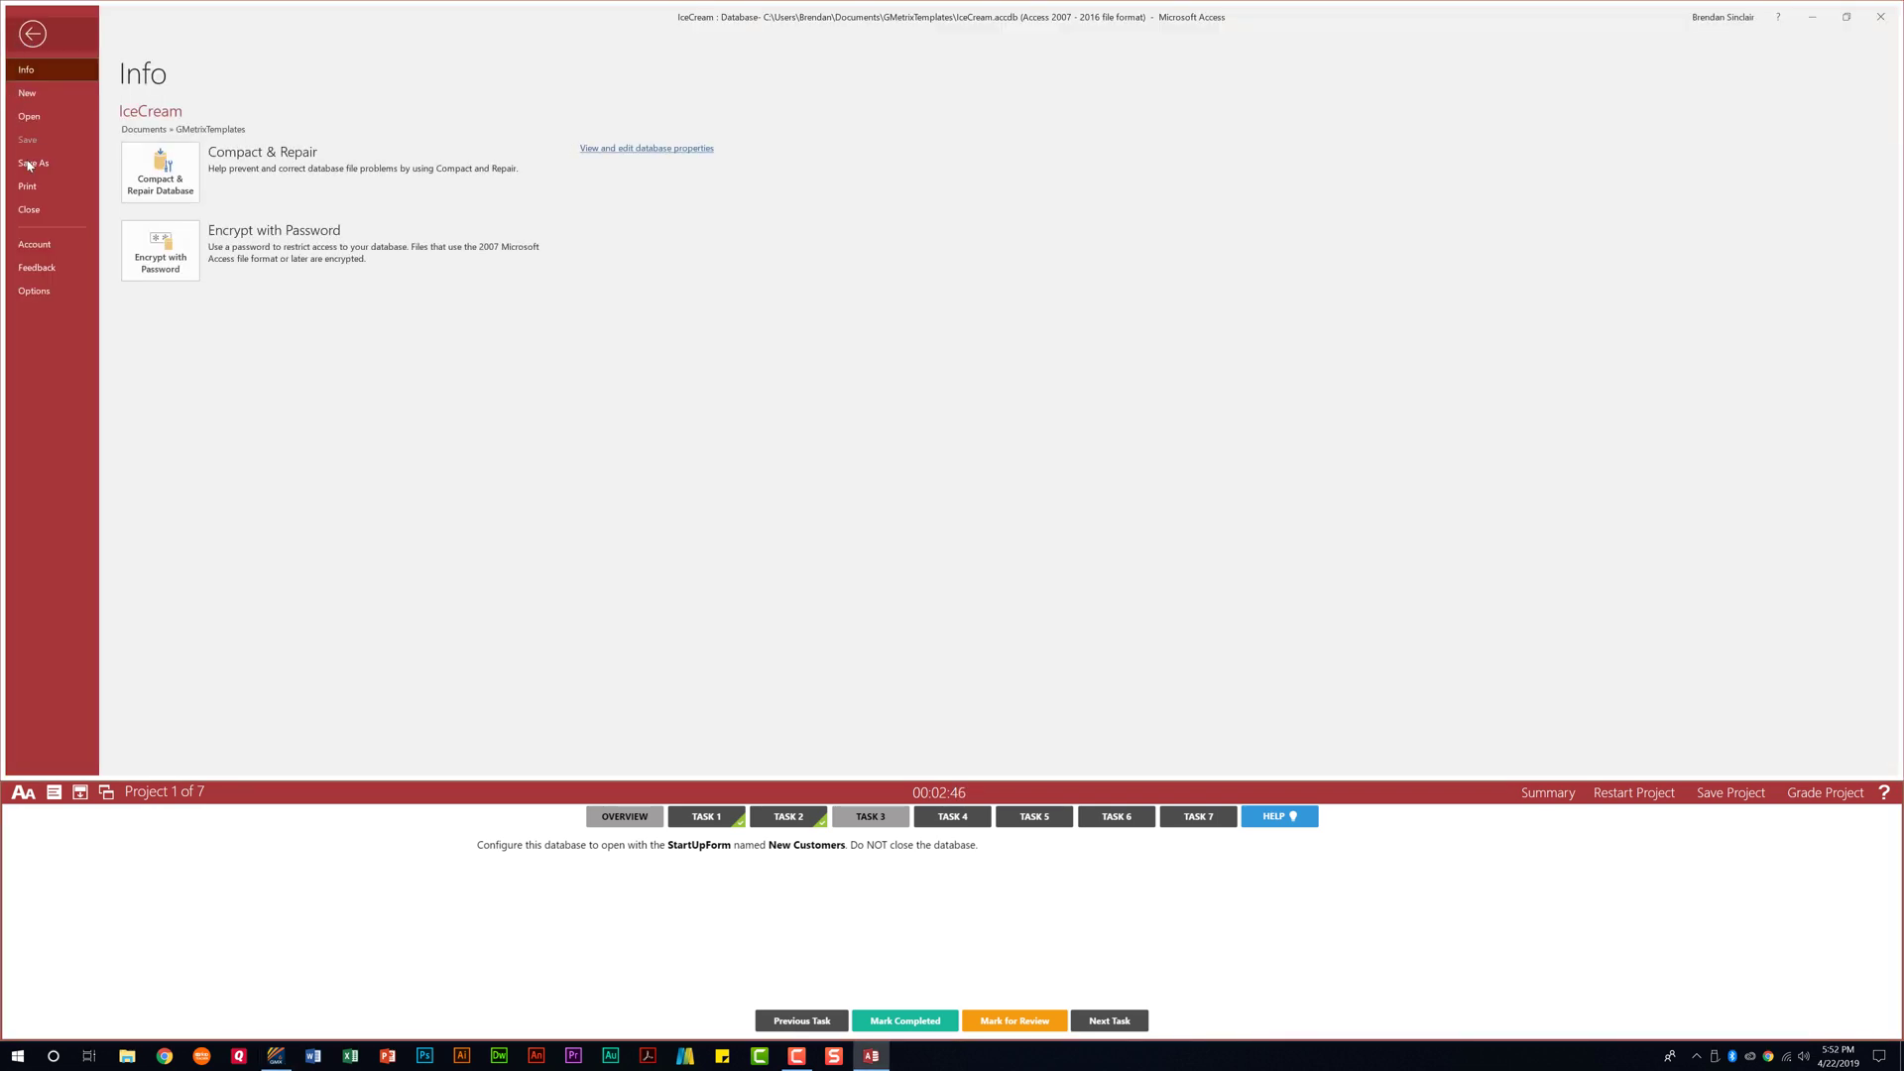
left_click(57, 289)
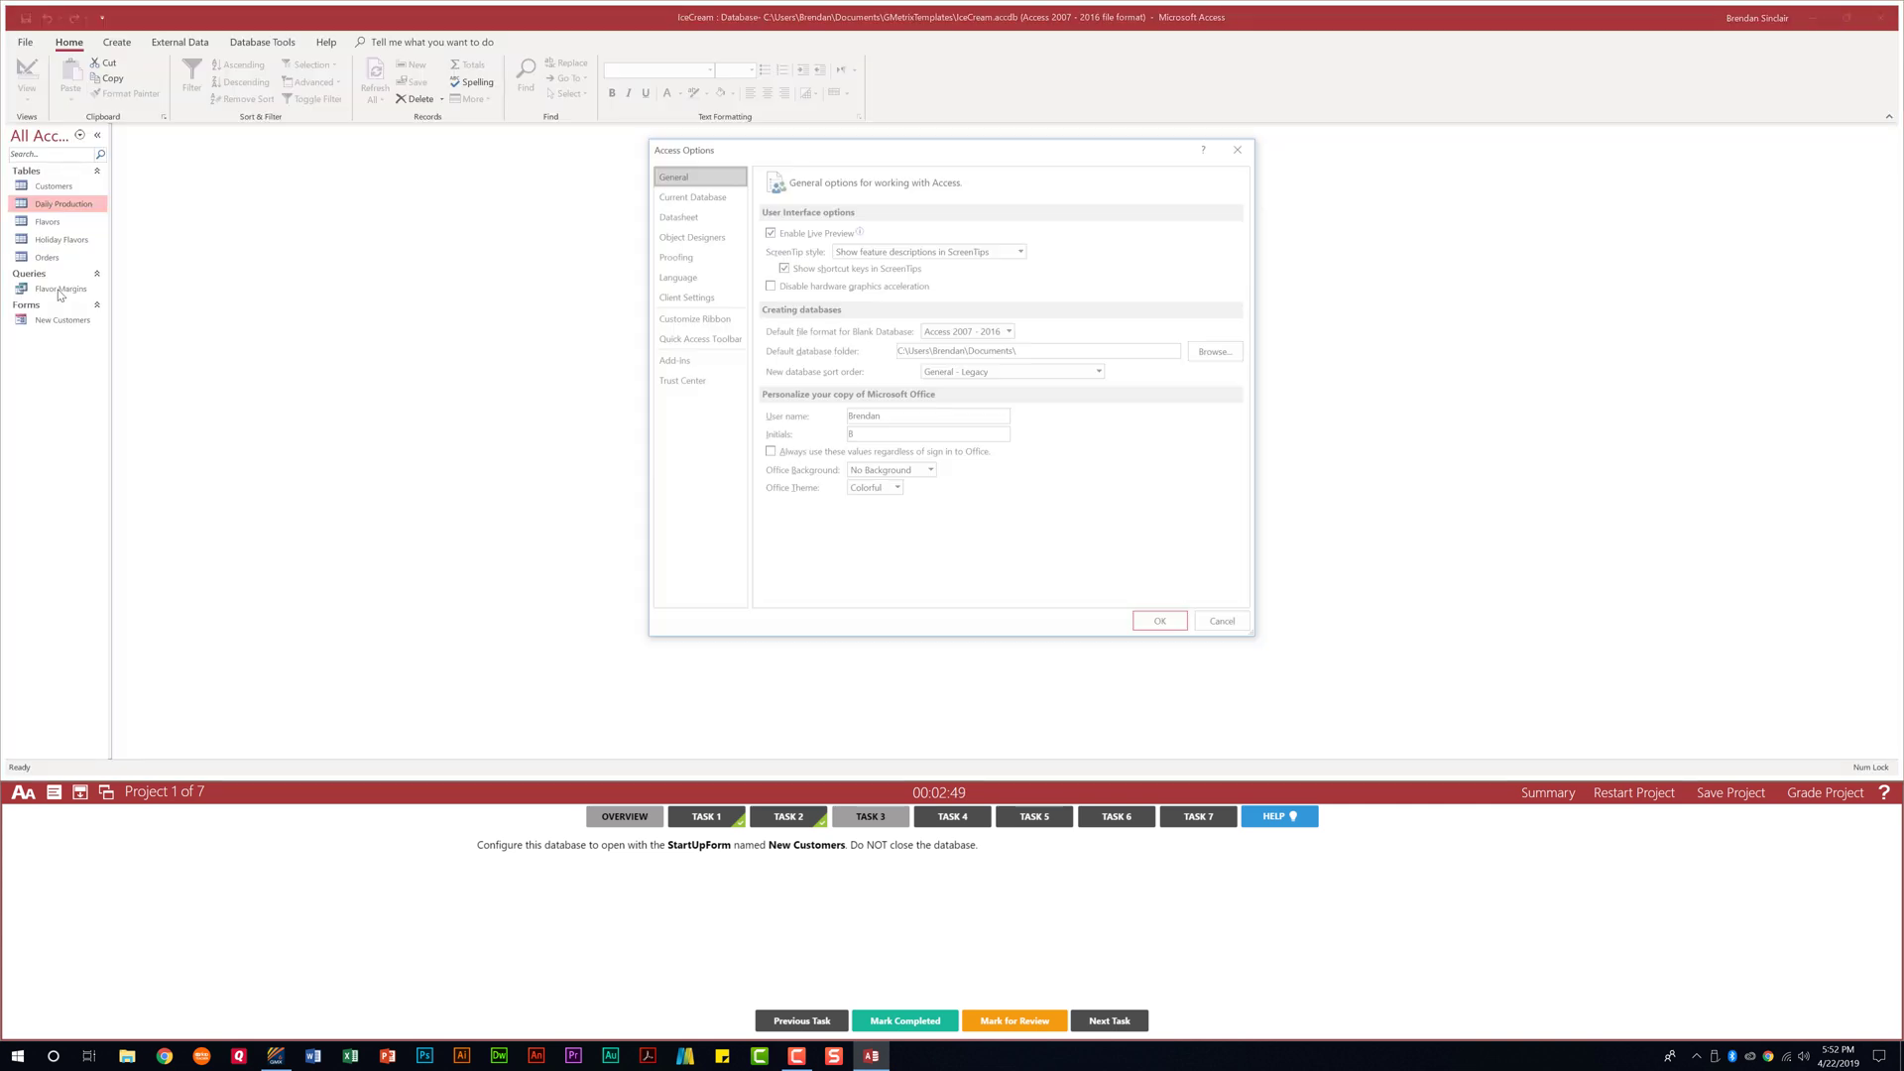
left_click(721, 198)
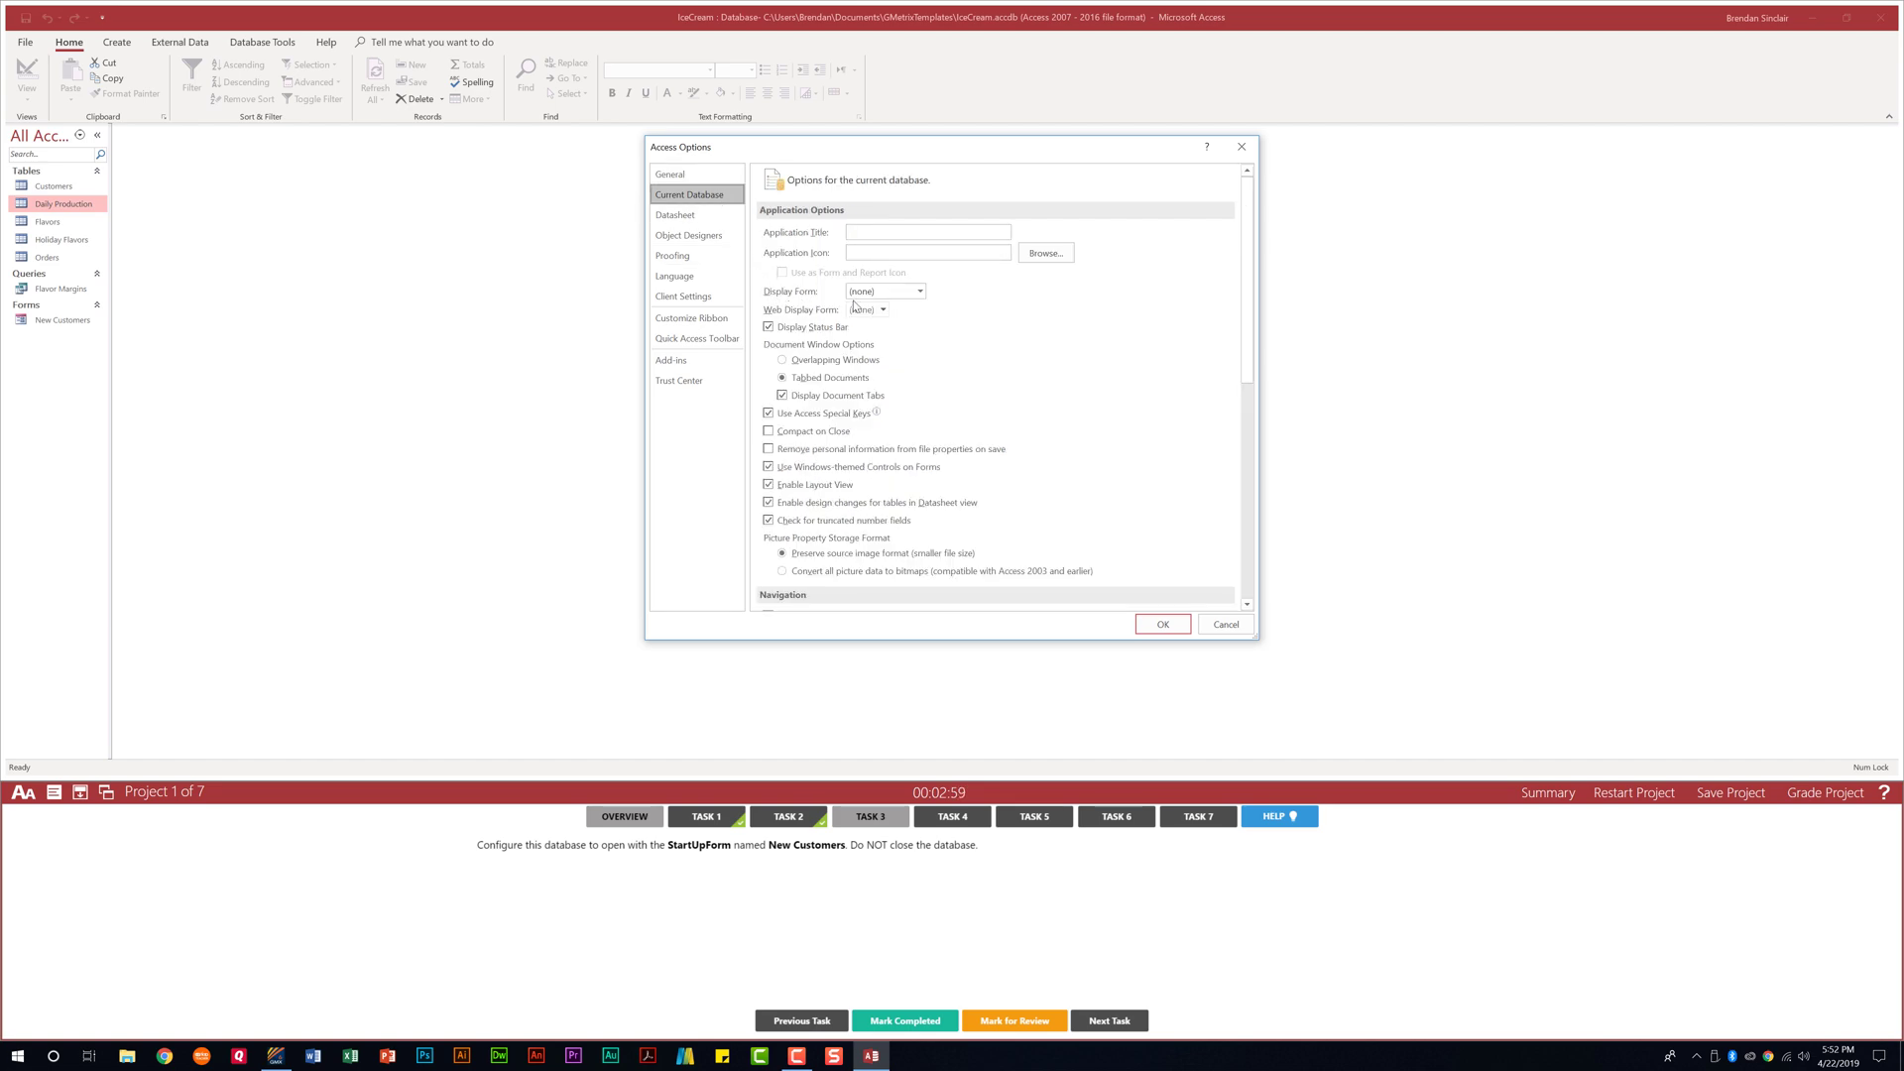
left_click(920, 291)
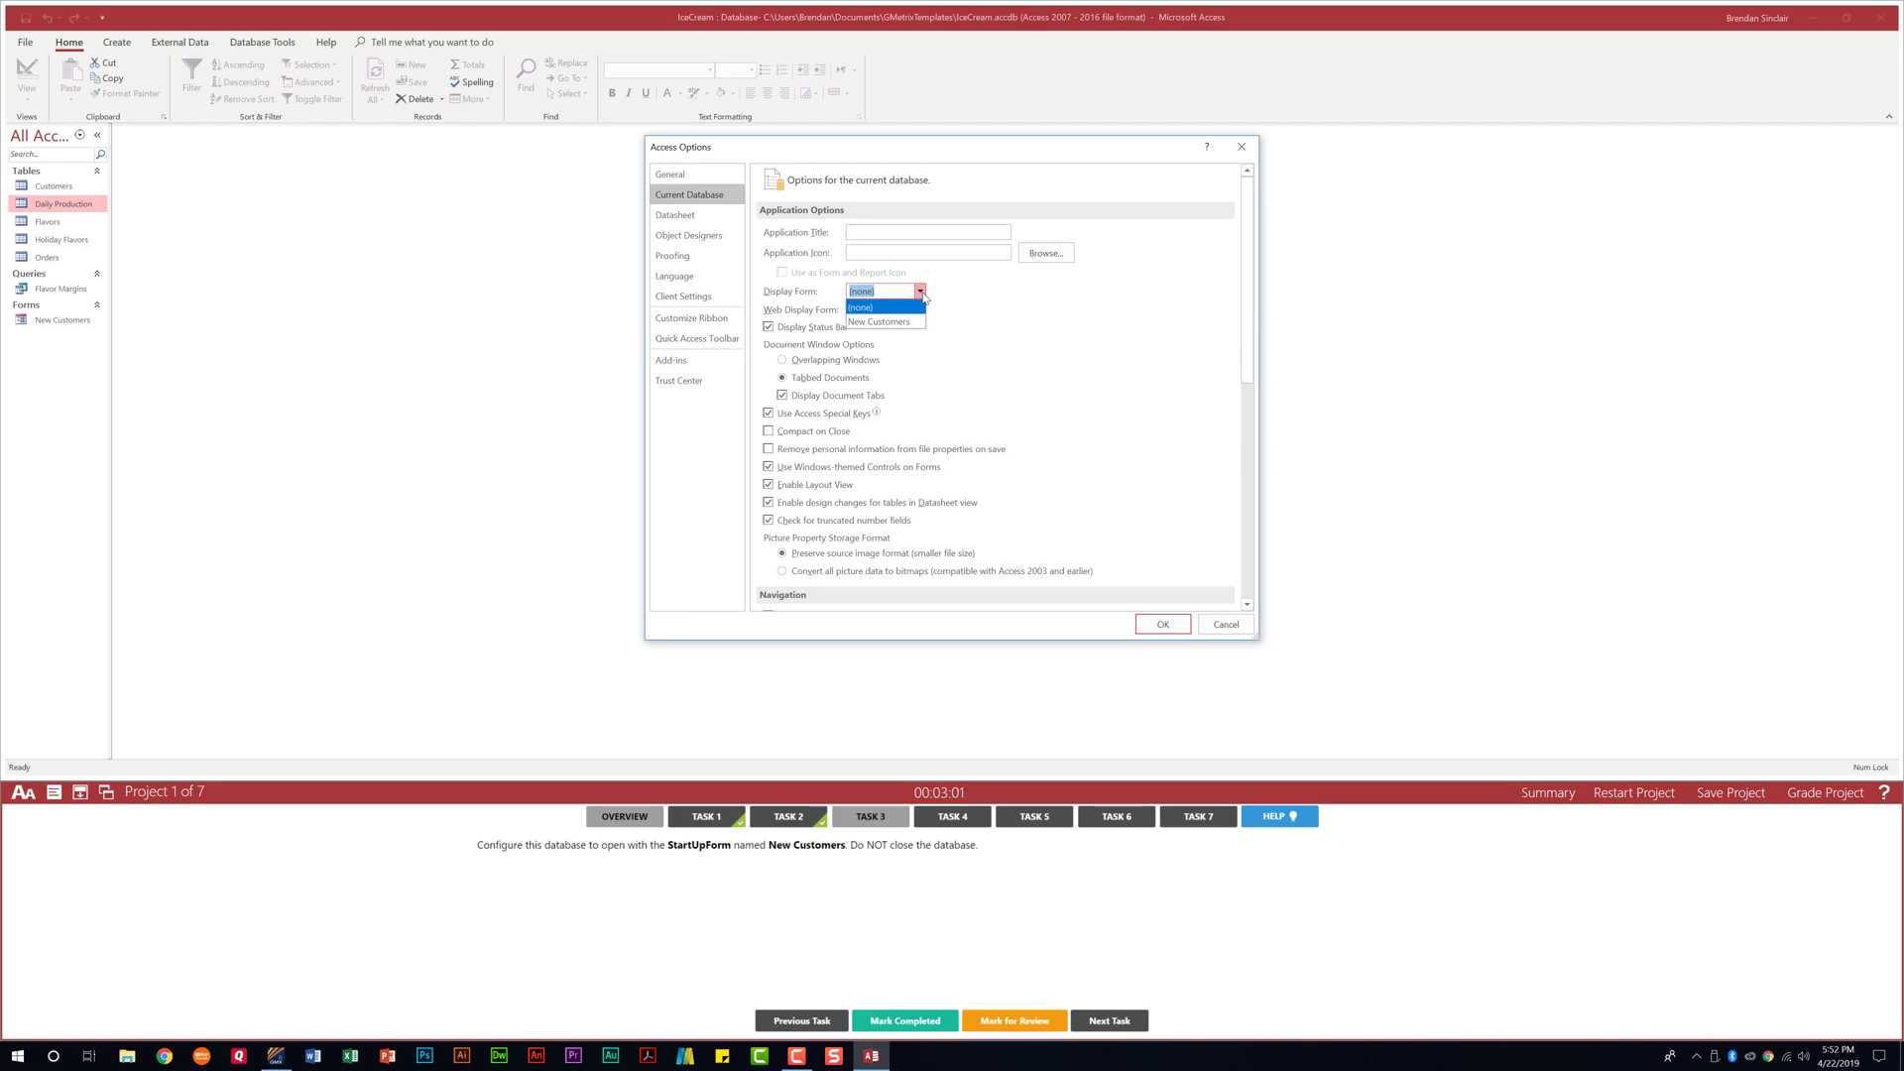
left_click(918, 322)
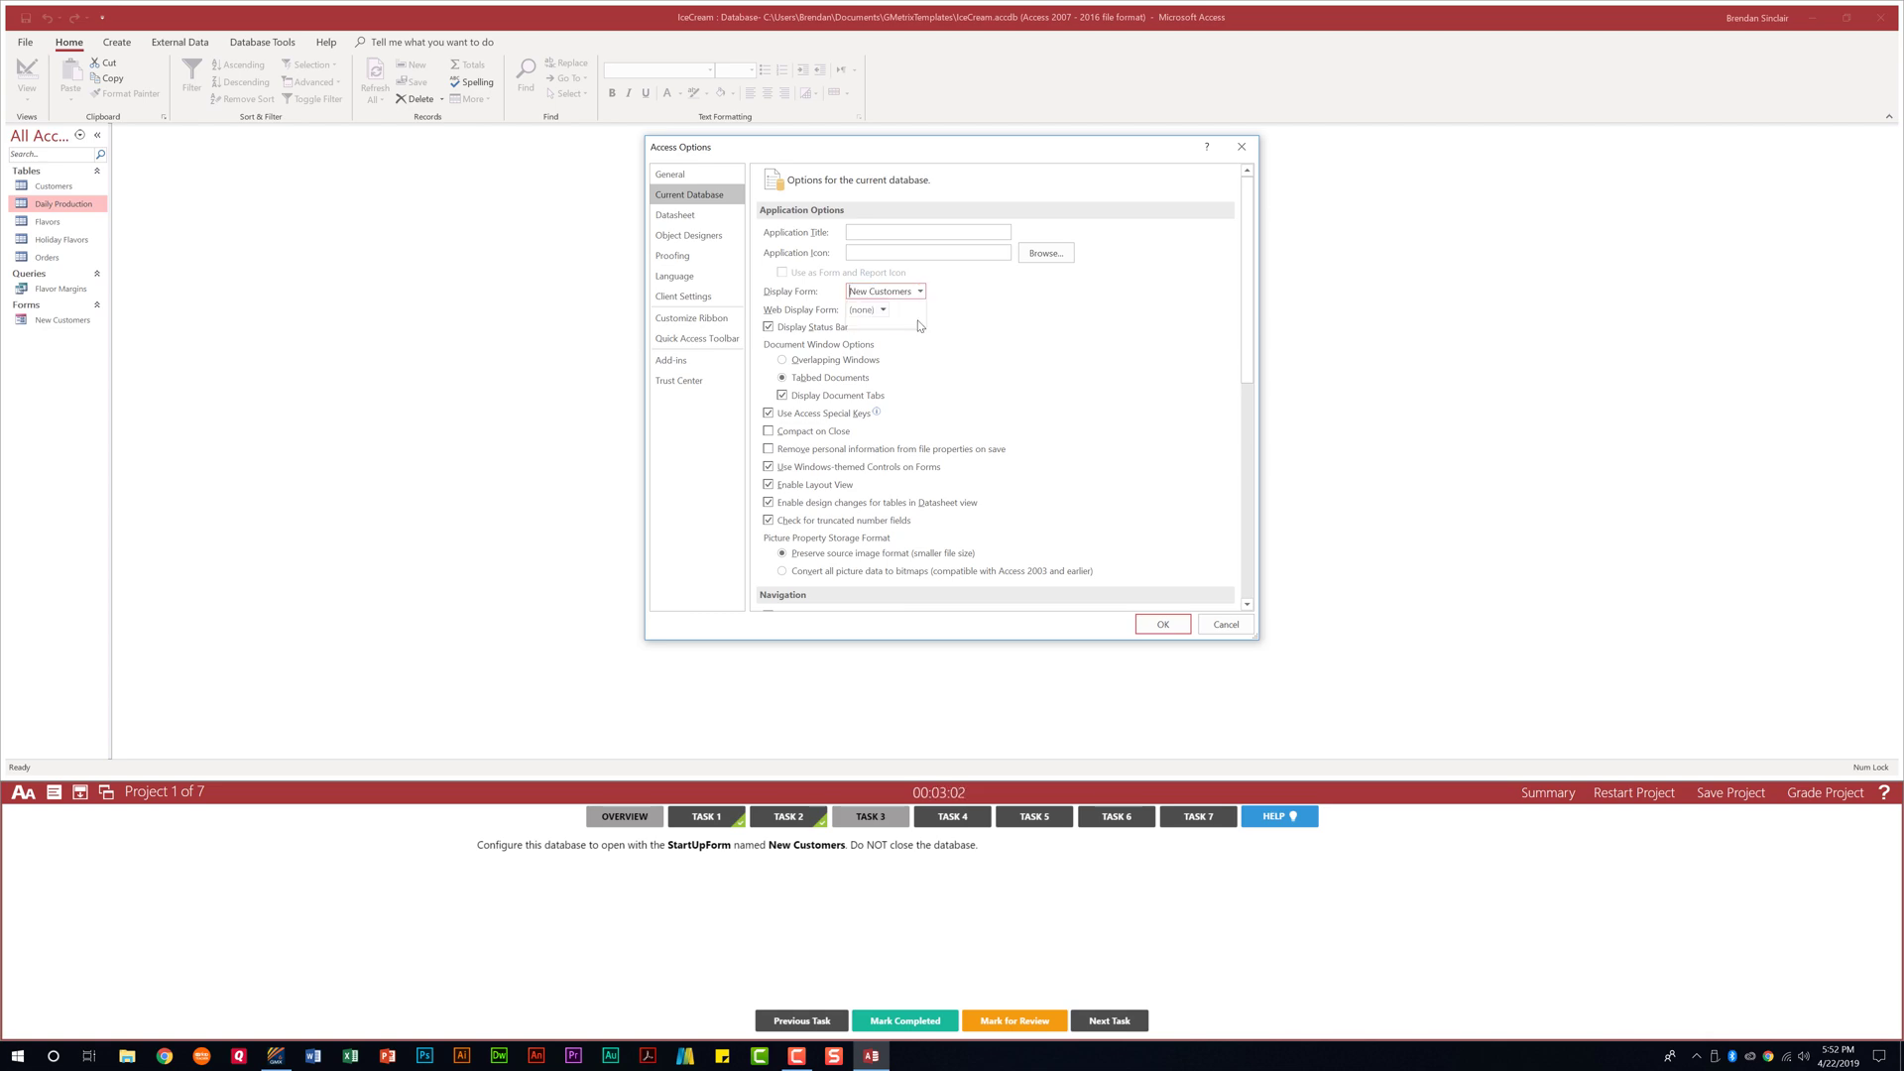
left_click(1162, 624)
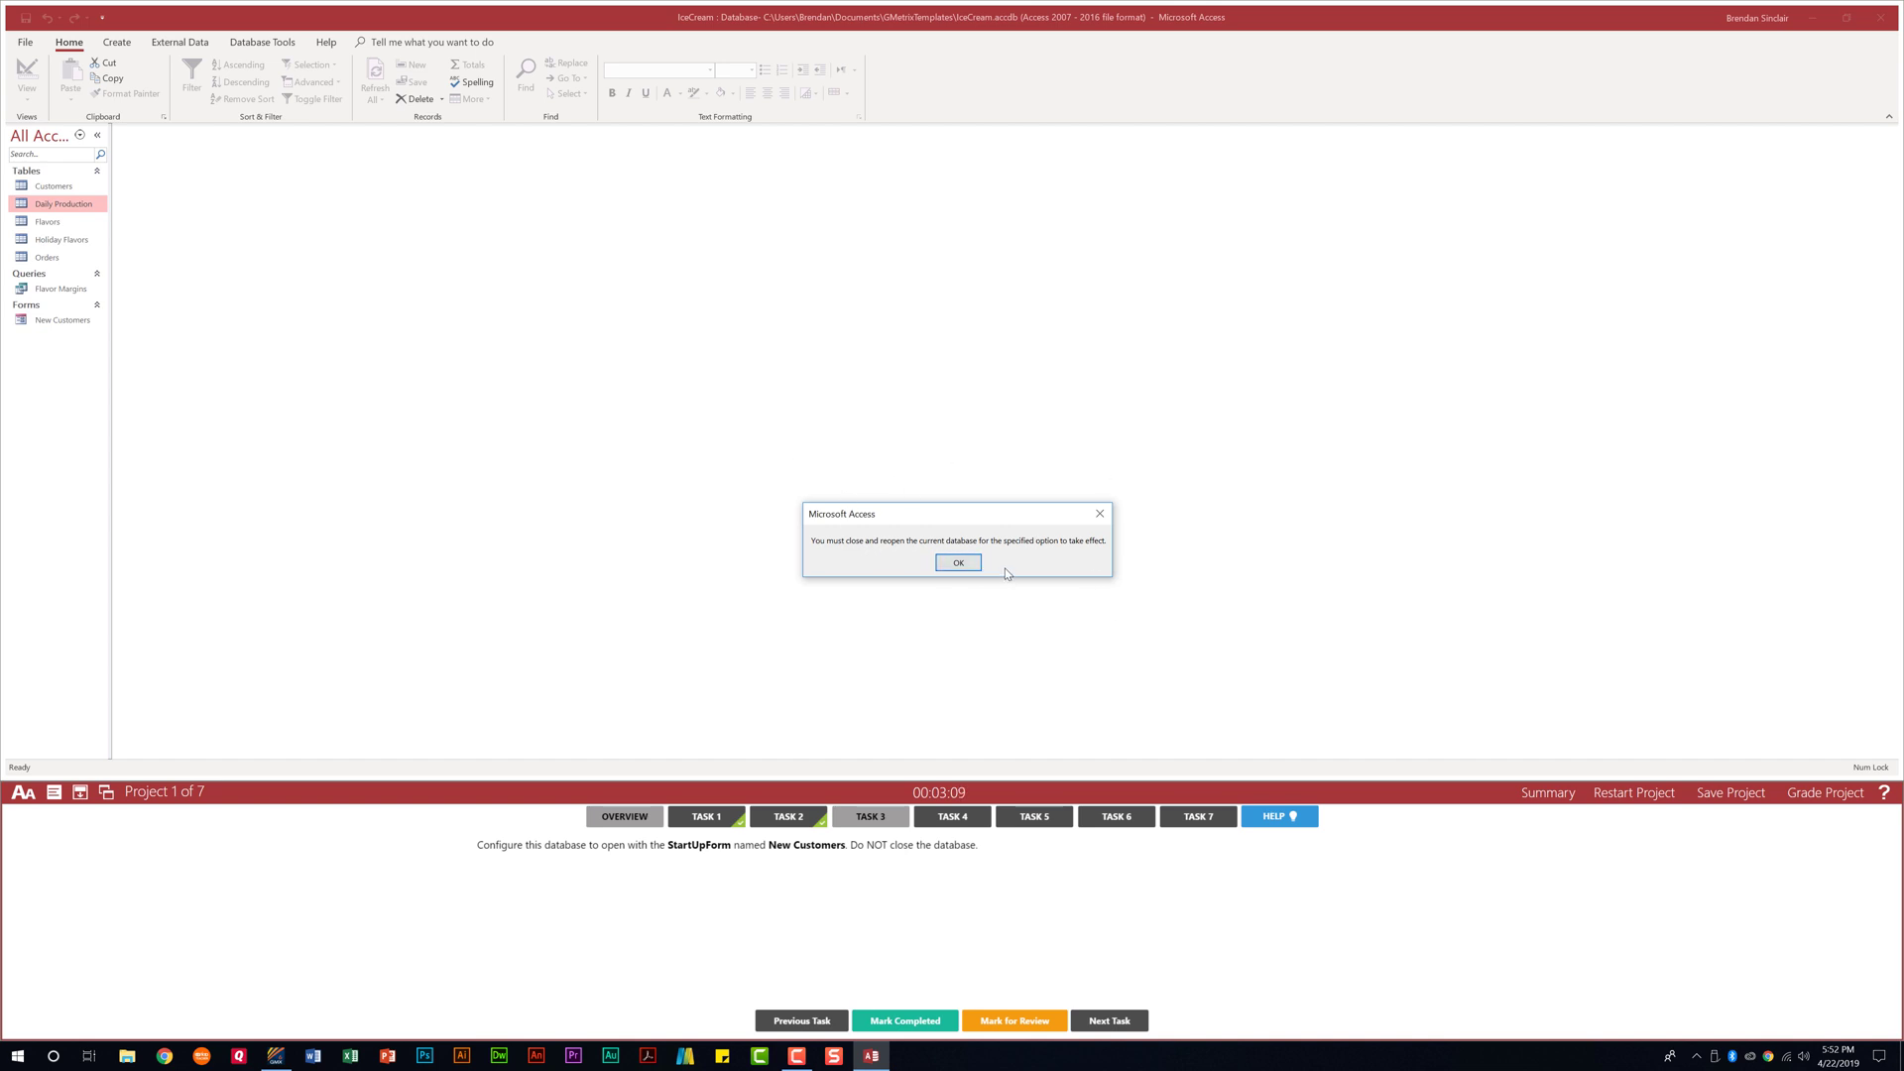
left_click(957, 562)
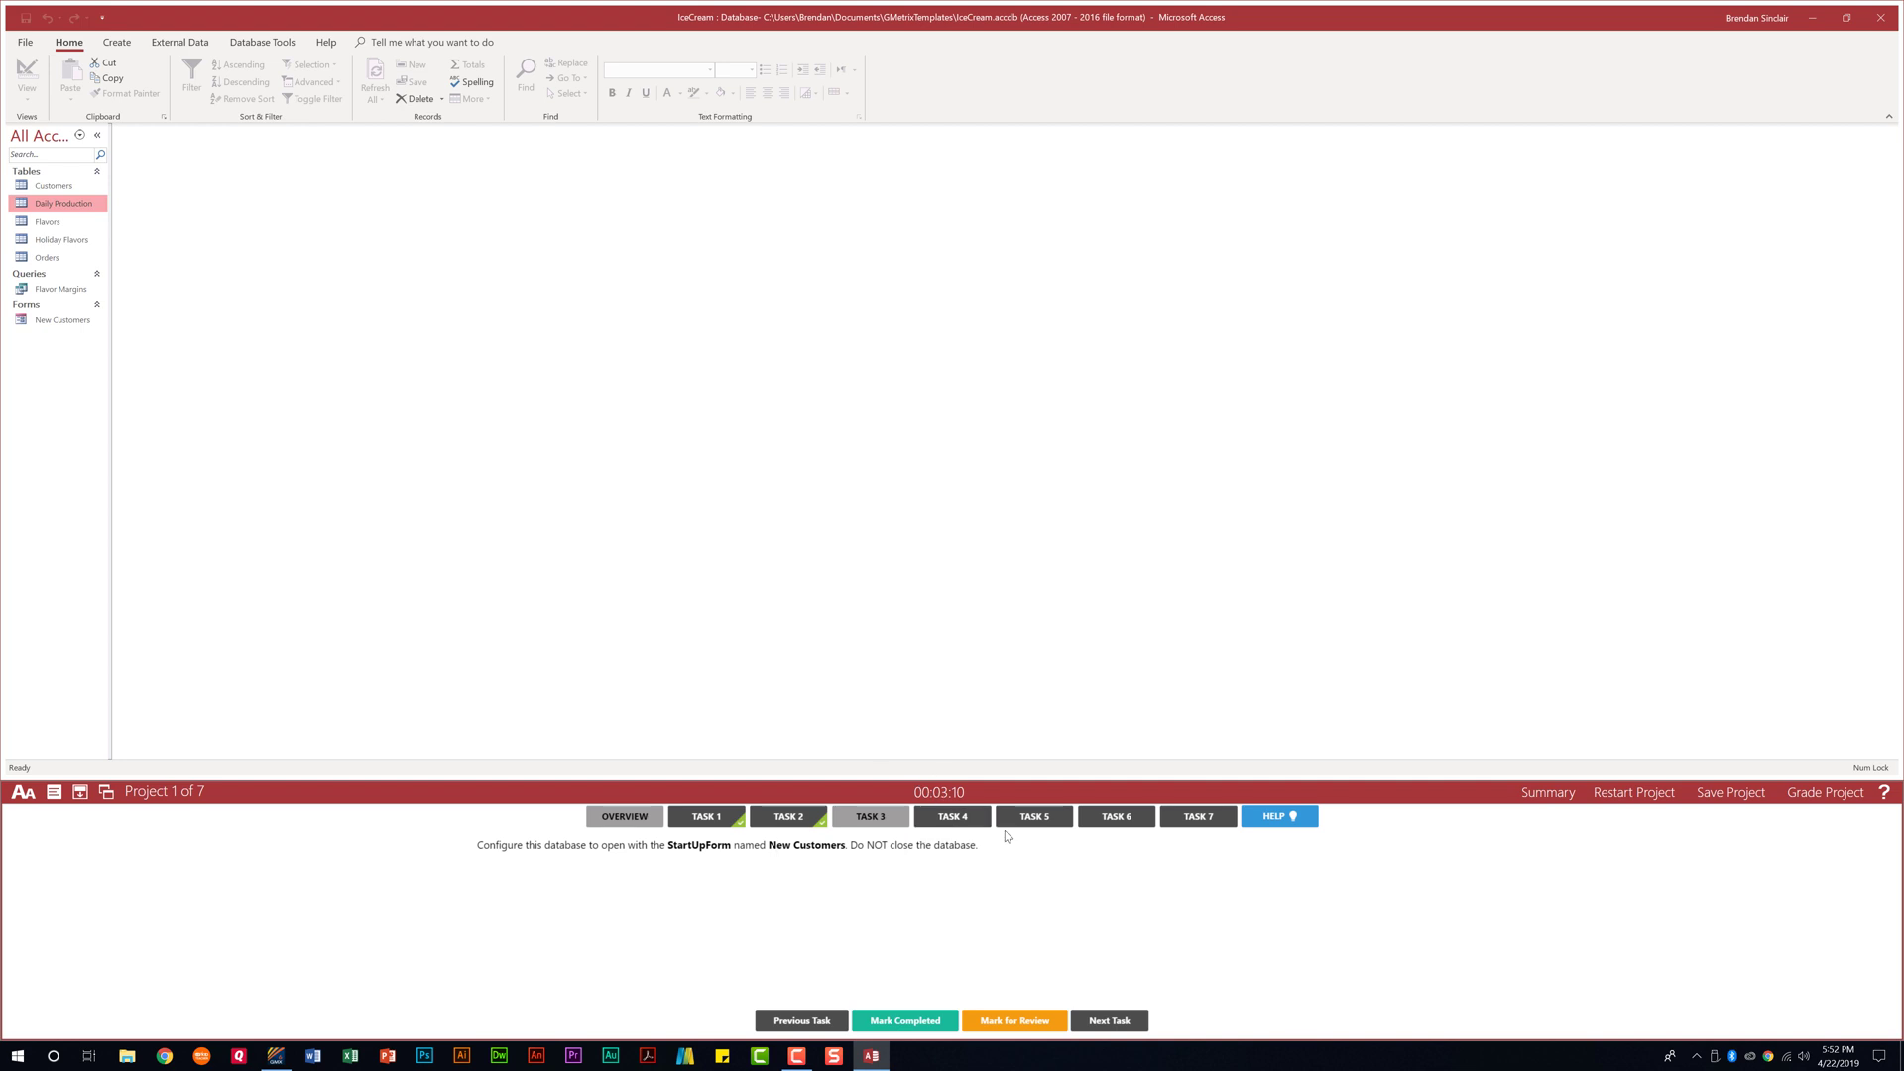
left_click(903, 1025)
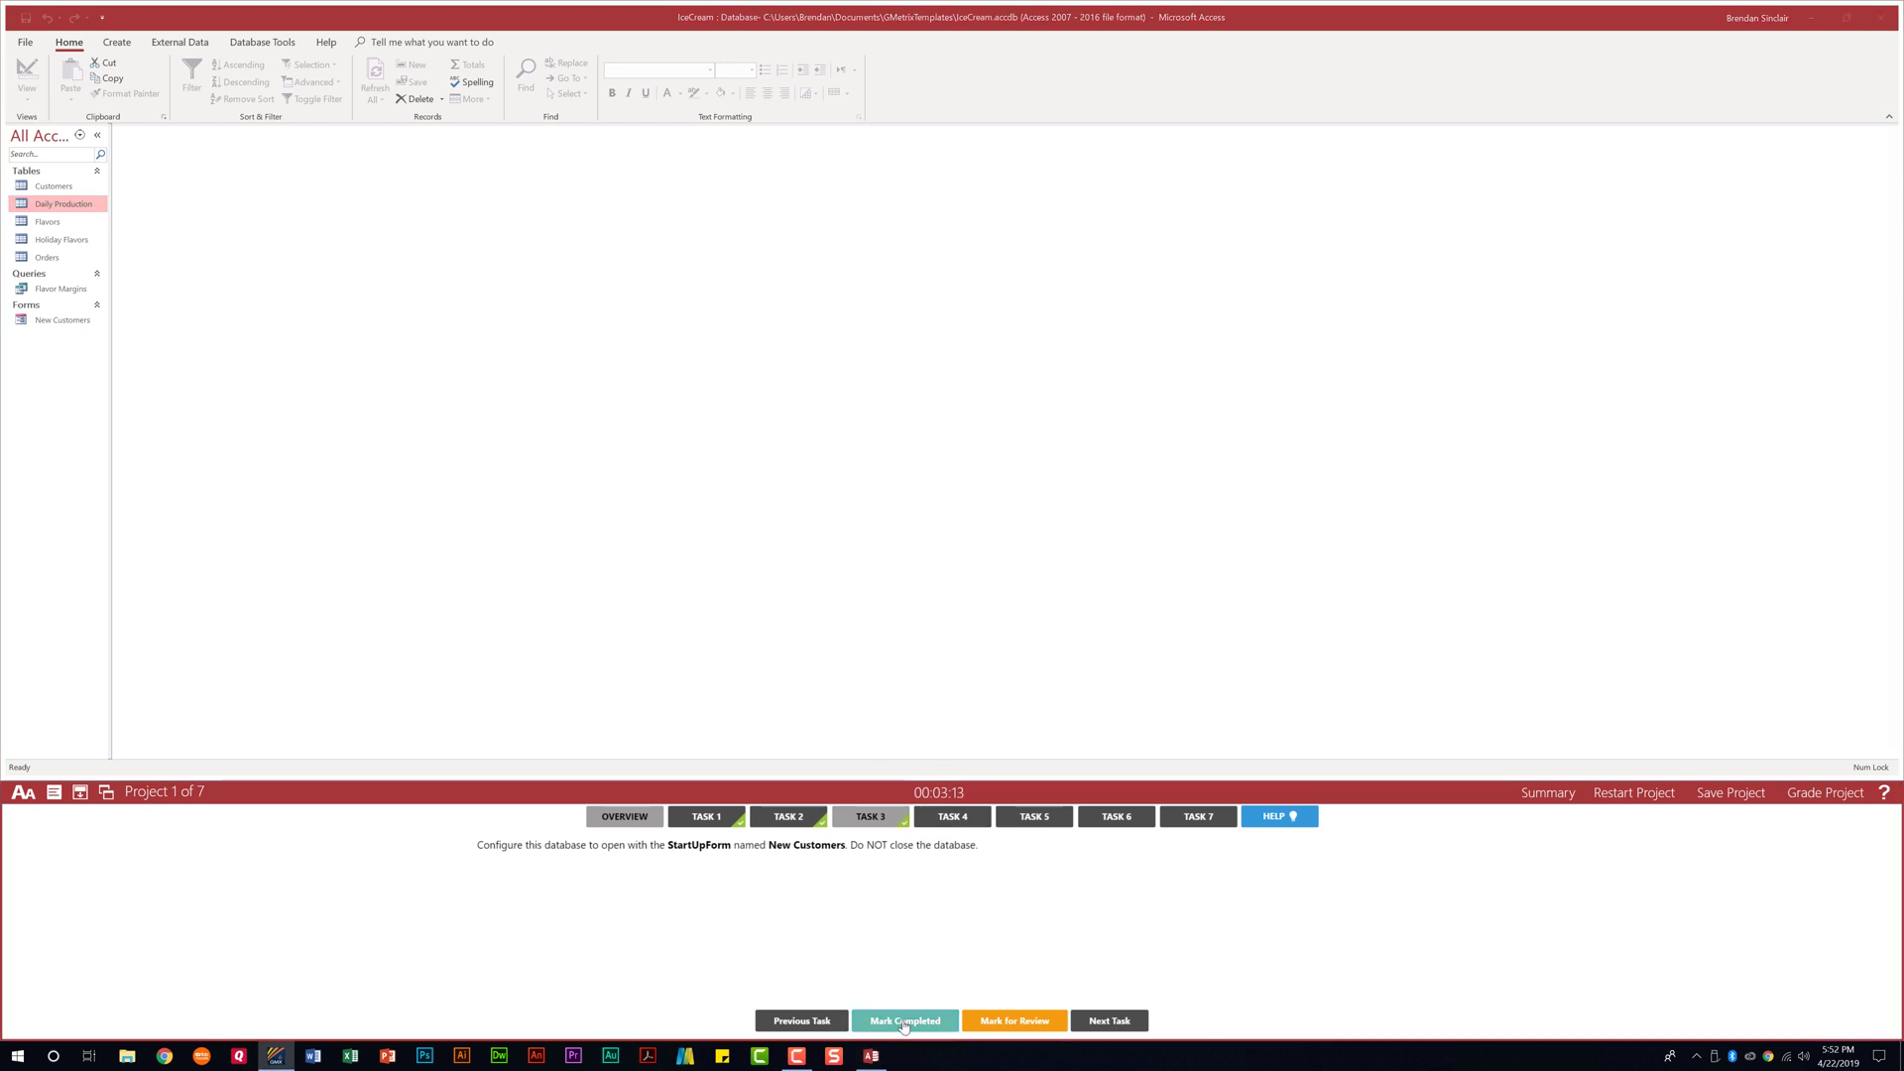
Turn on Compact on Close in the current database's options for Task 4 and mark the task completed
left_click(955, 818)
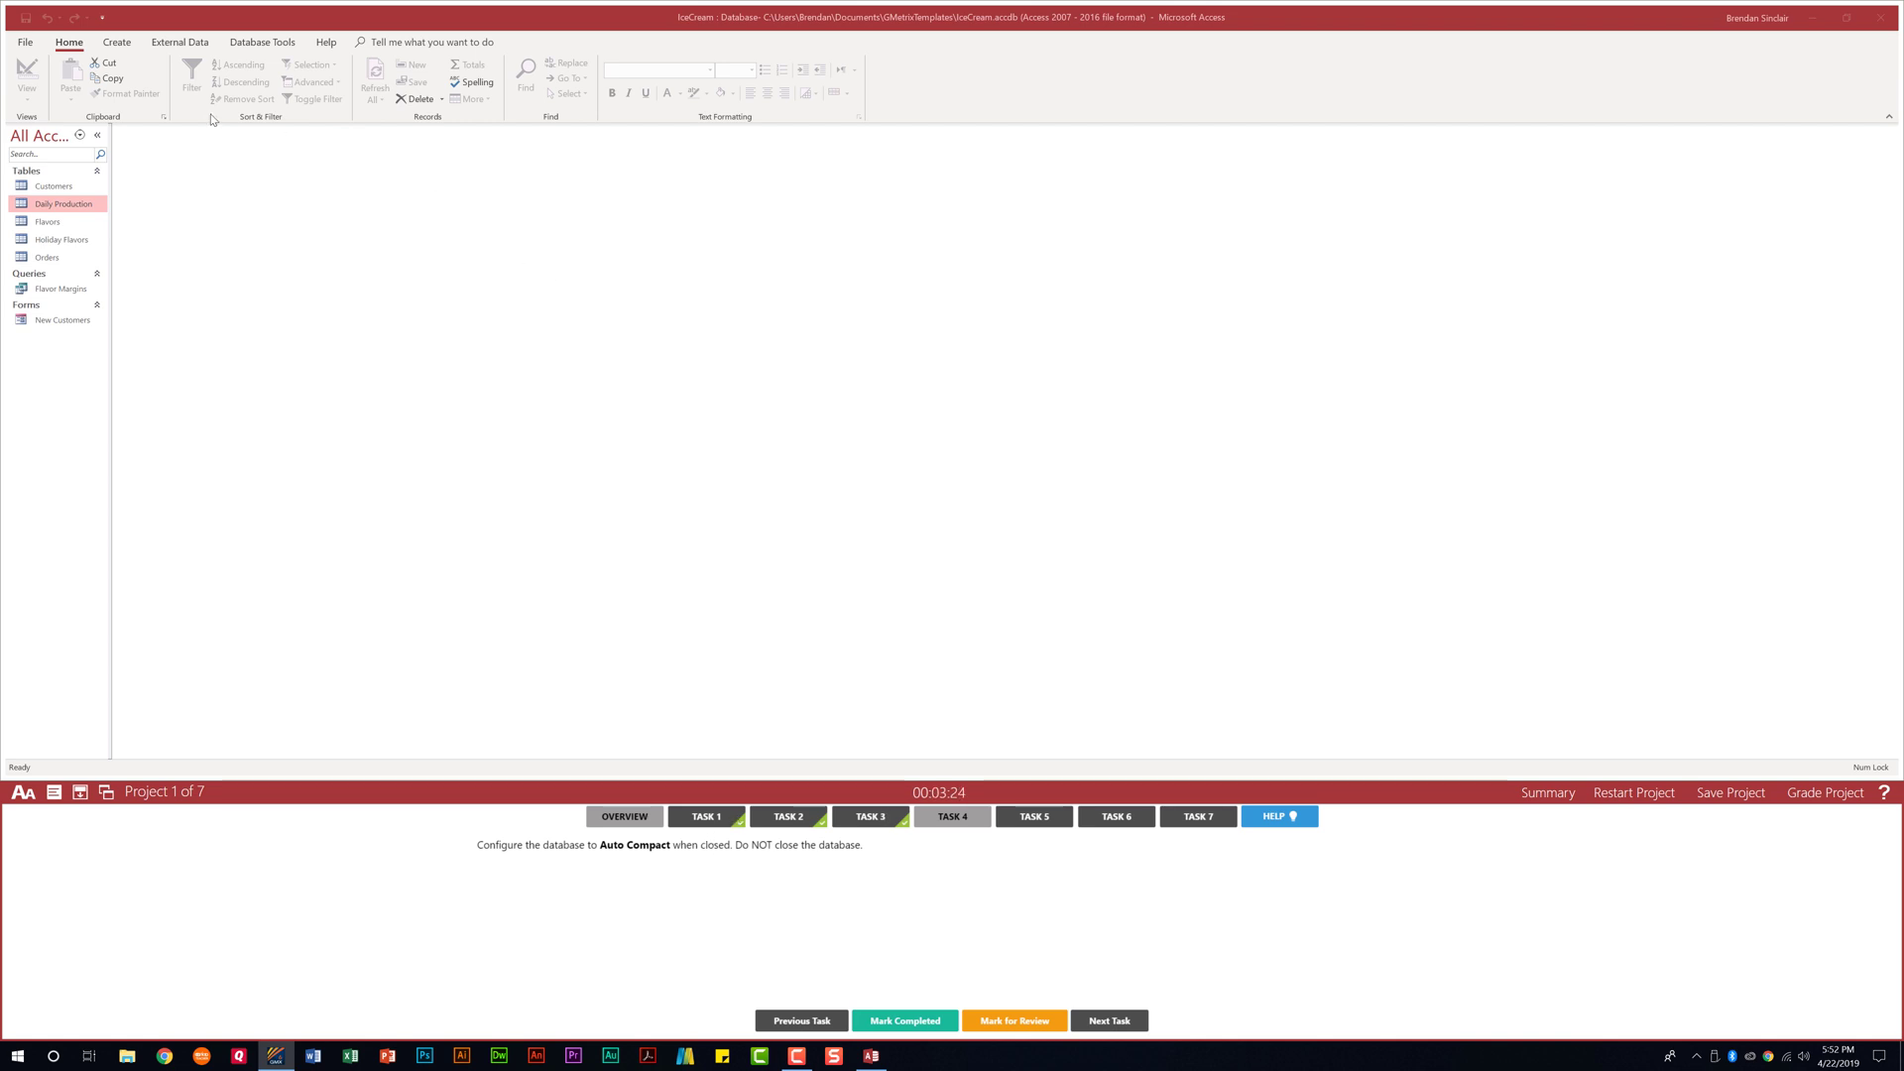
left_click(17, 51)
left_click(25, 44)
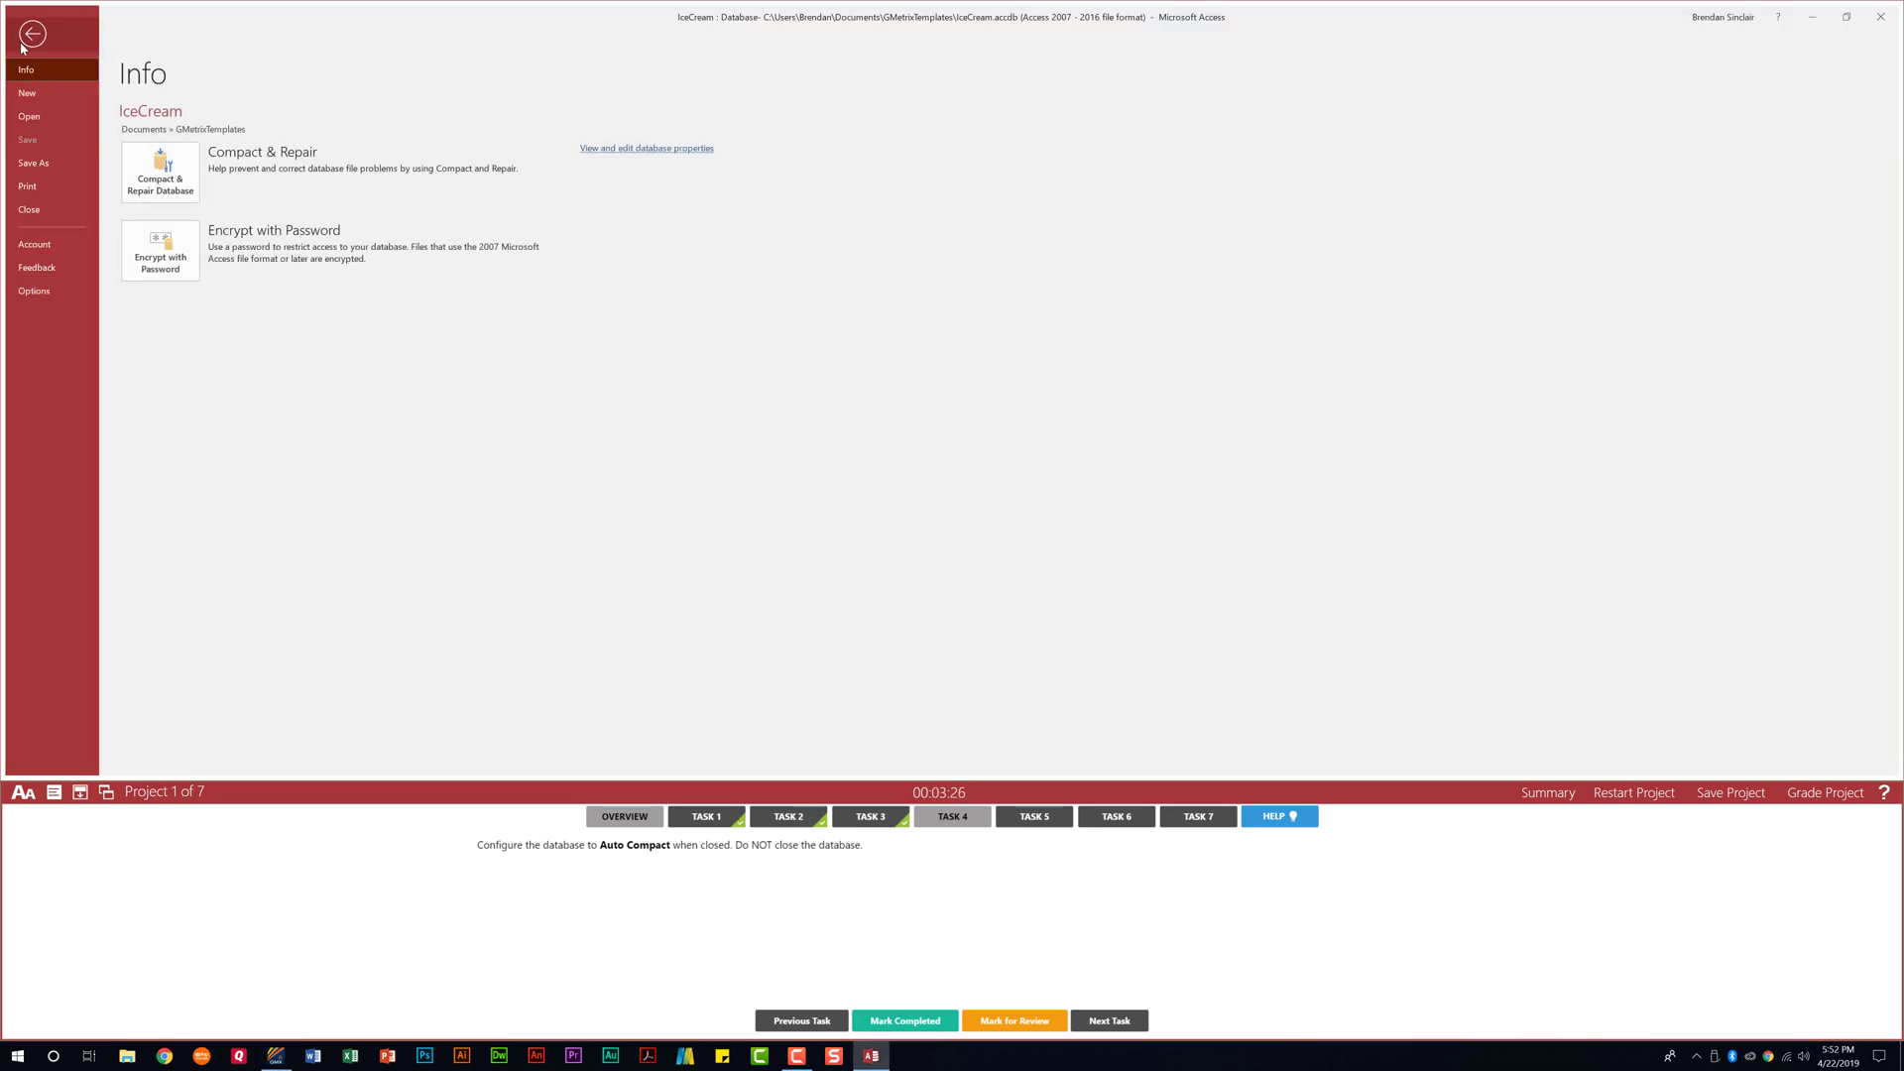
left_click(34, 293)
left_click(697, 194)
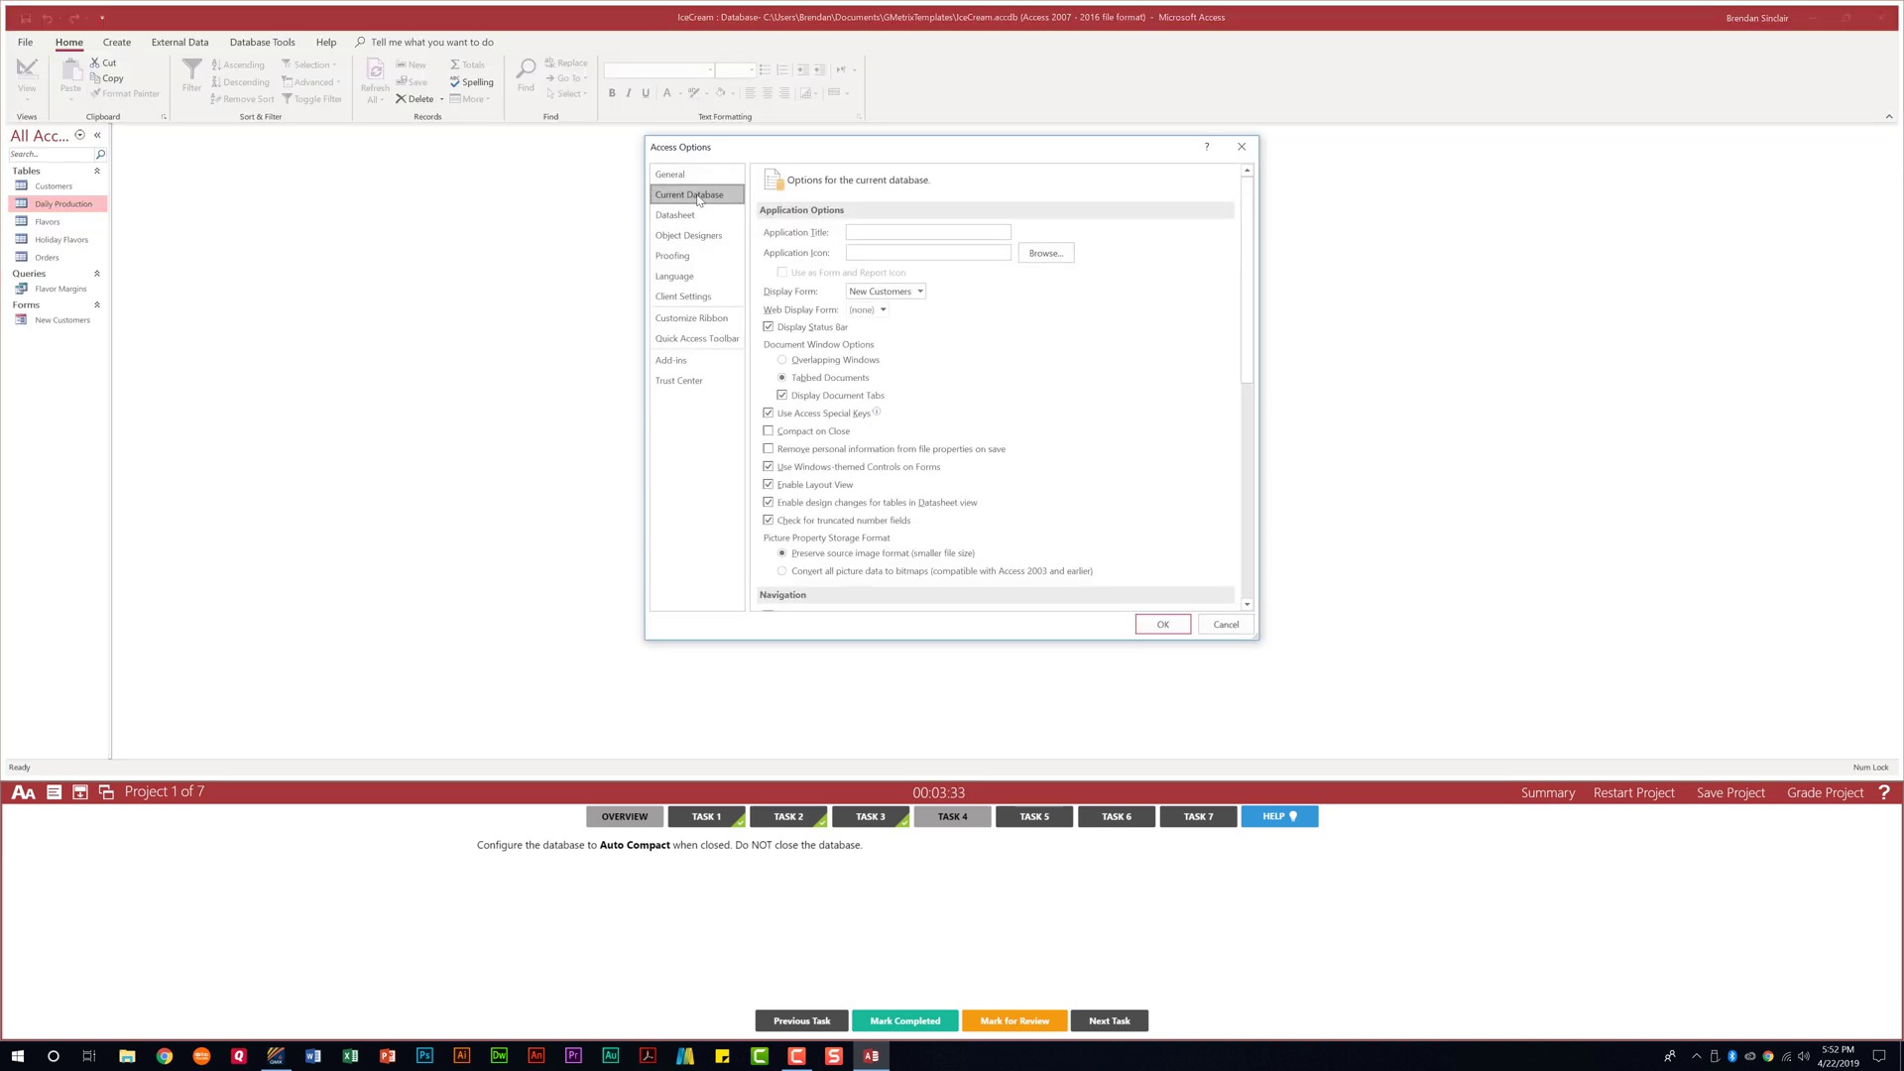
left_click(828, 430)
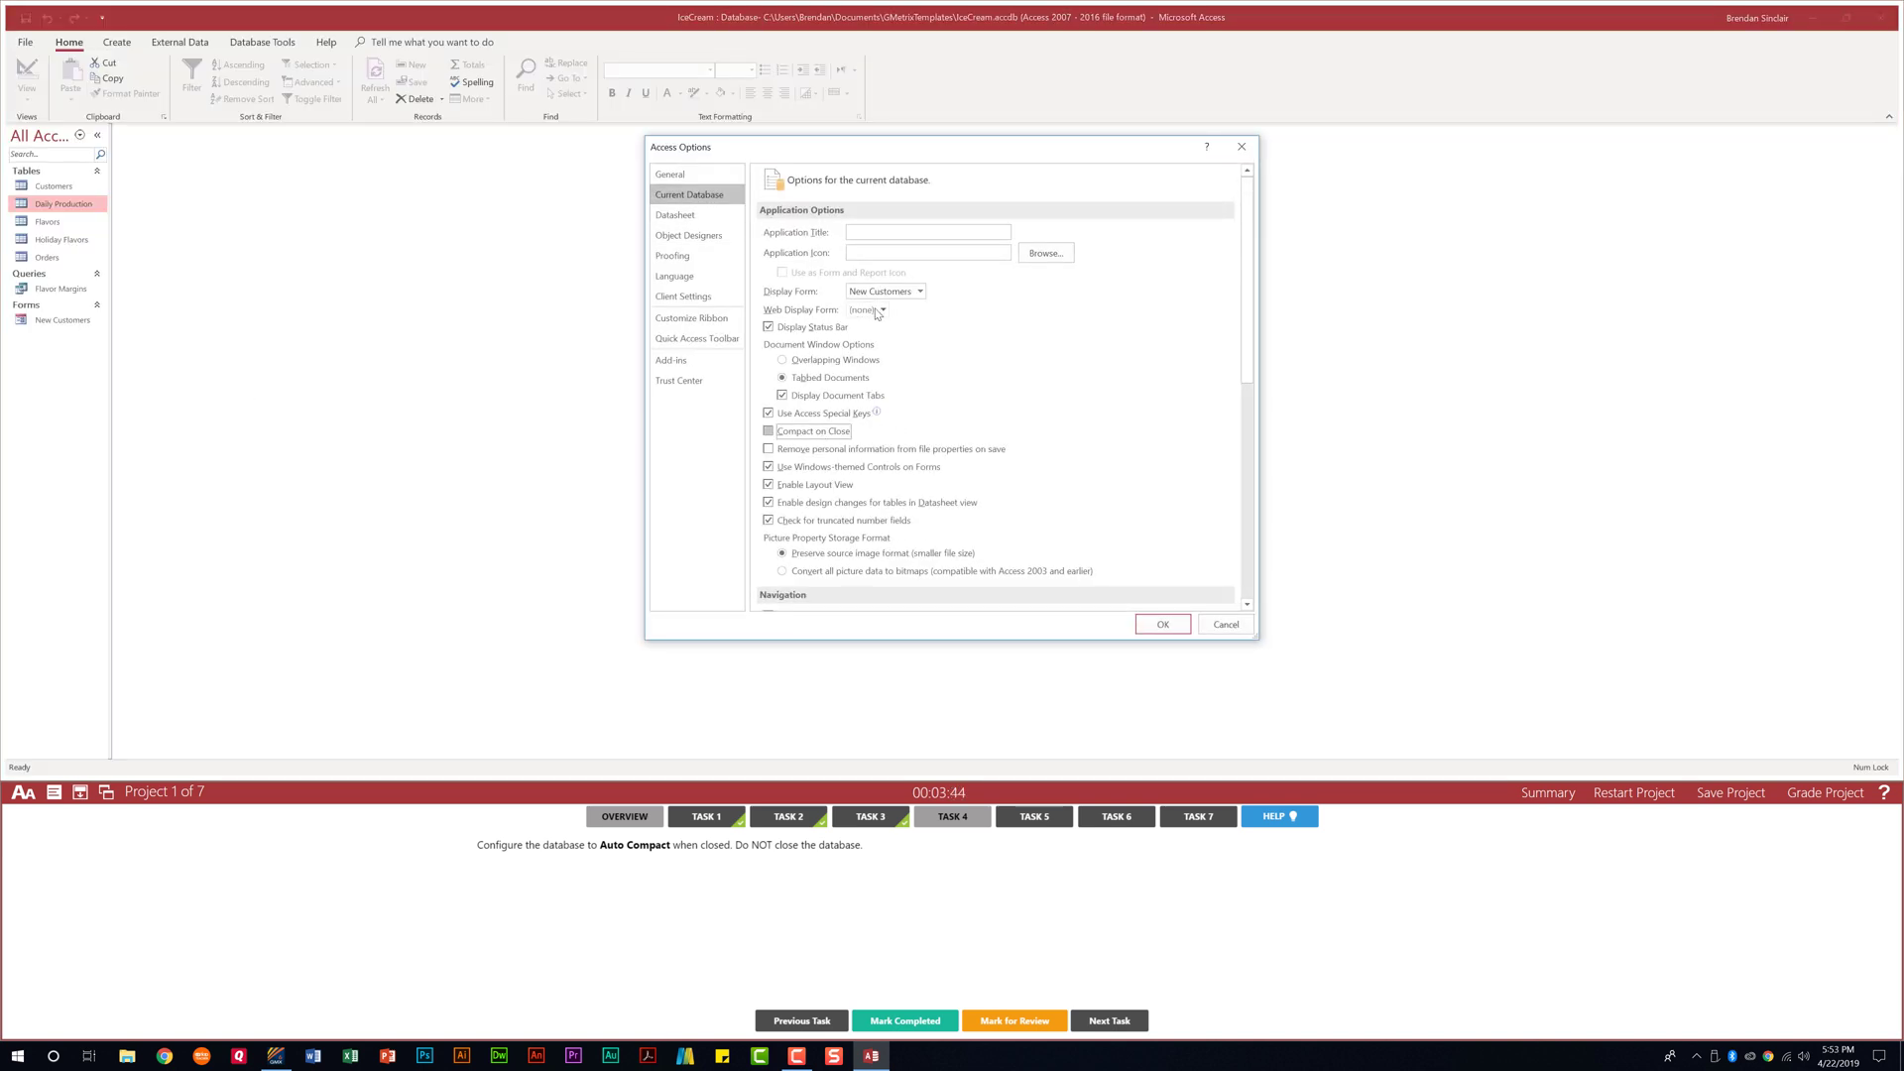
left_click(769, 433)
left_click(1163, 626)
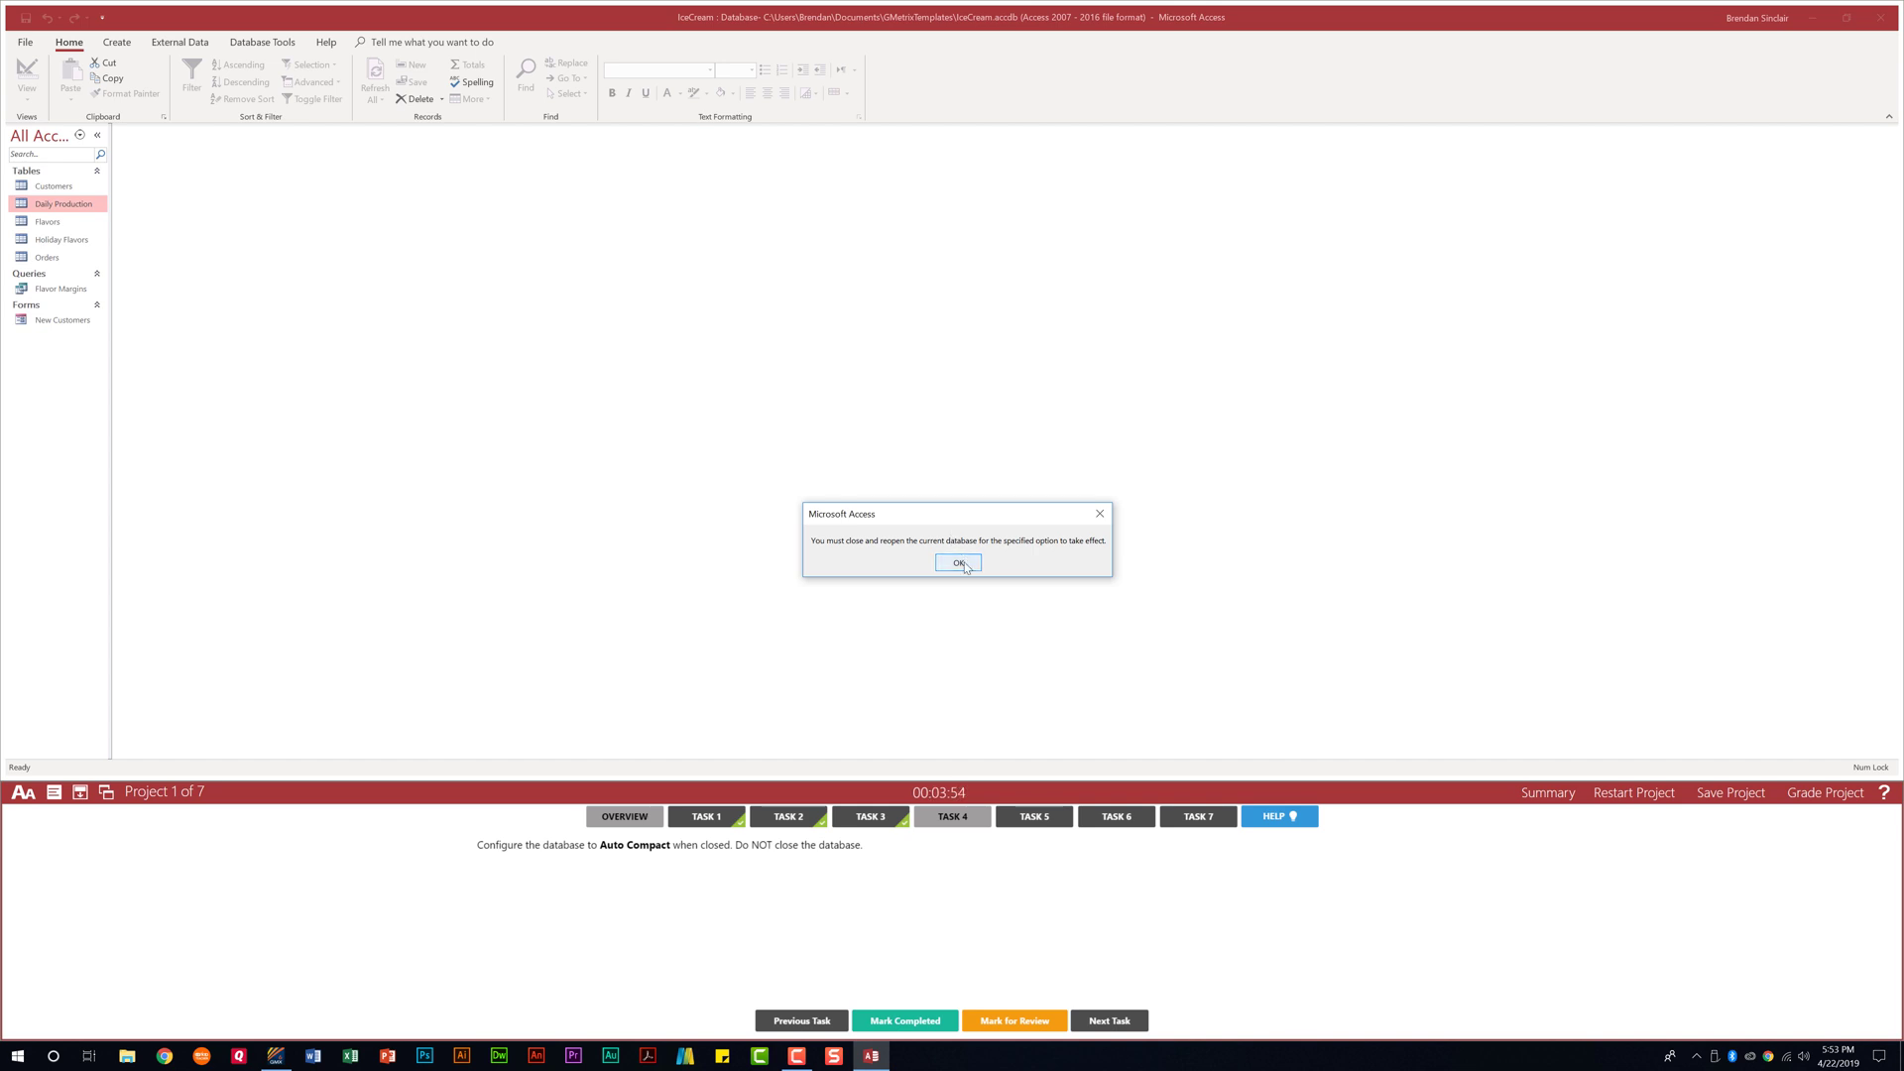
left_click(964, 565)
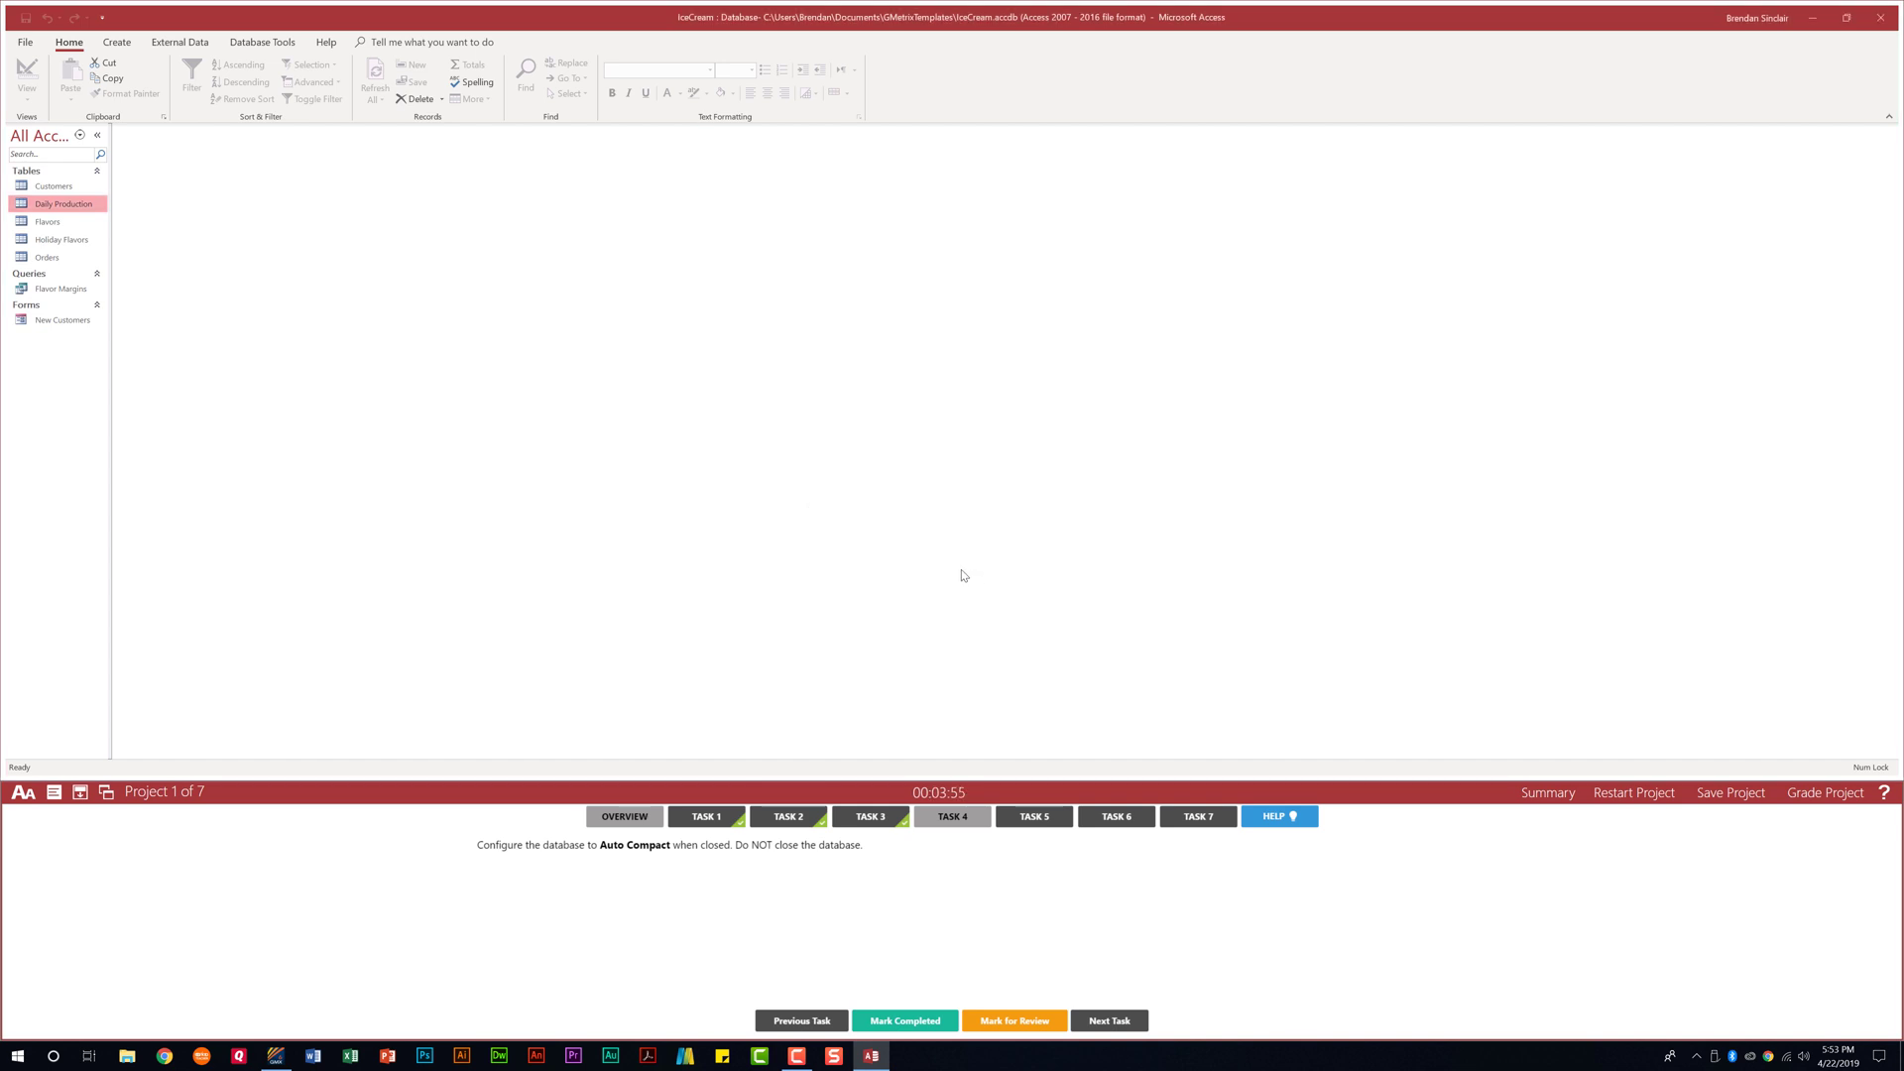
left_click(903, 1020)
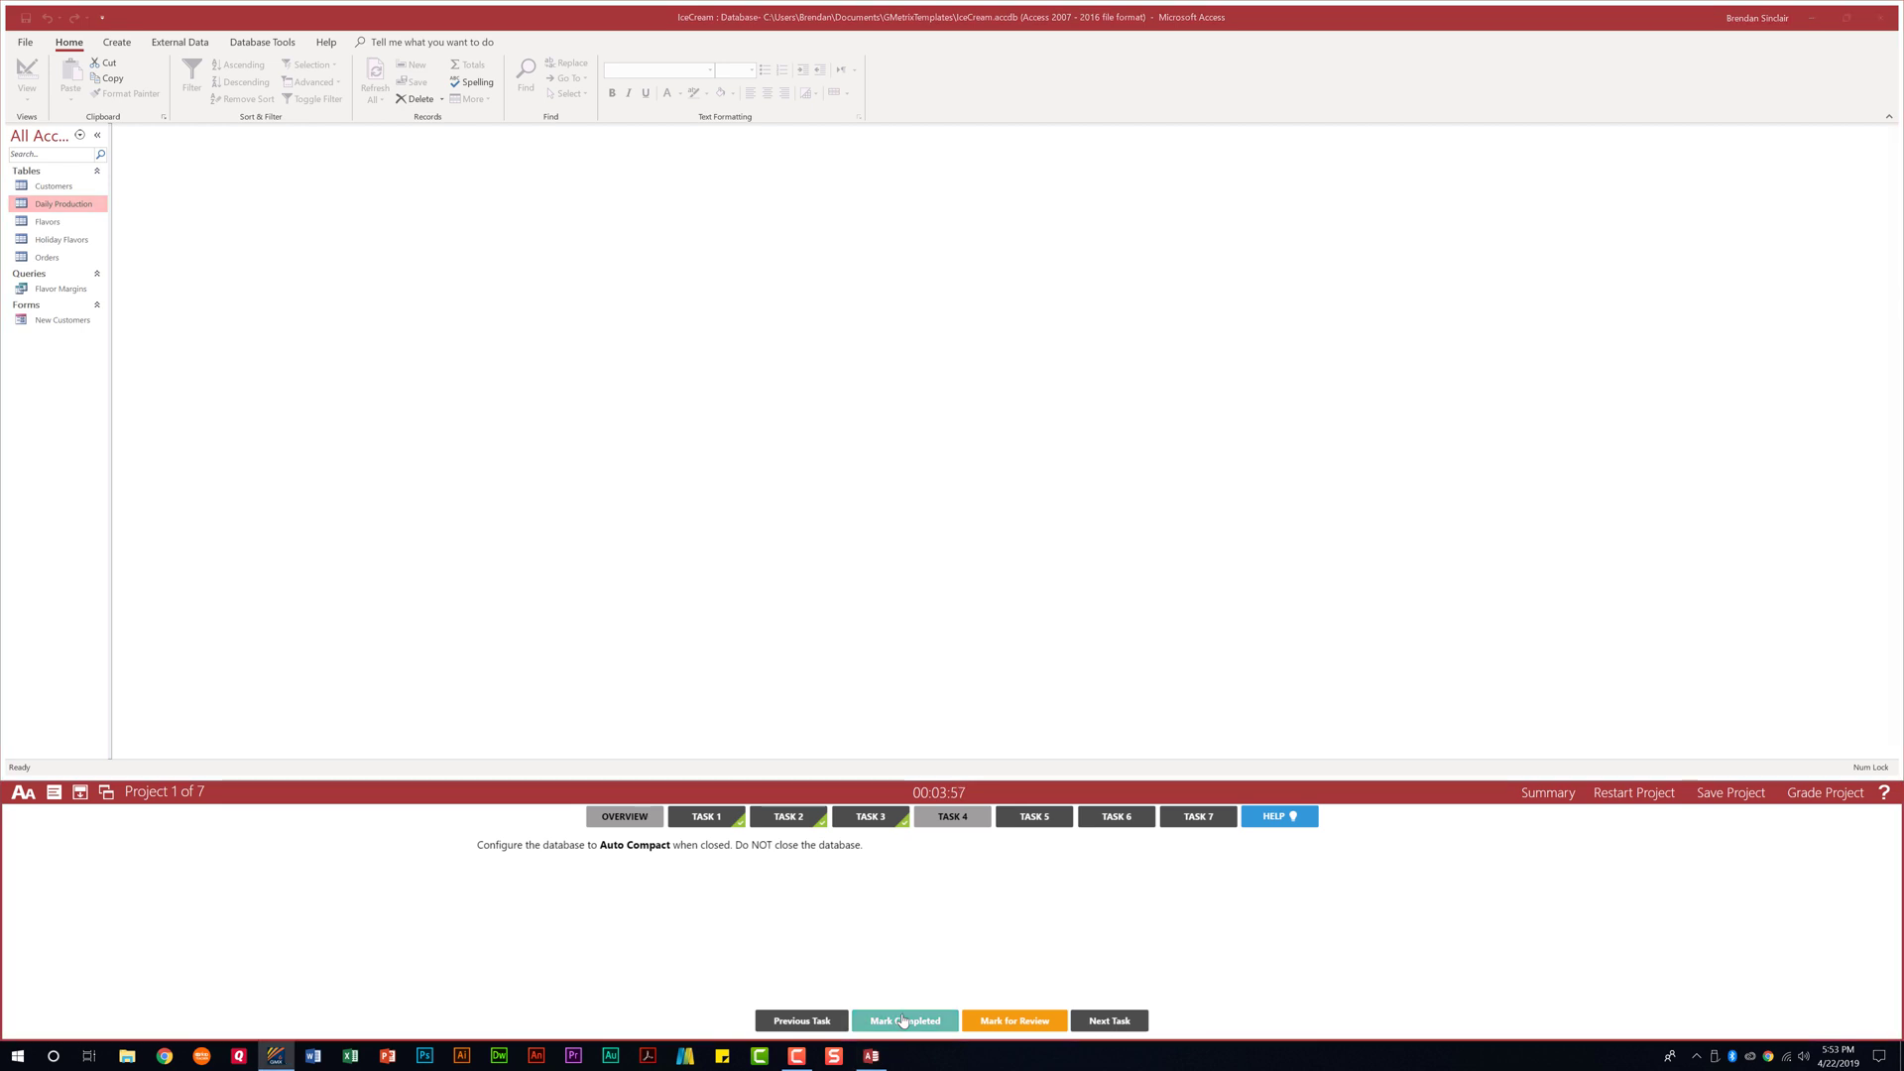
Bring up Task 5, create a new table and save it as Shipping to work on its design
left_click(1044, 814)
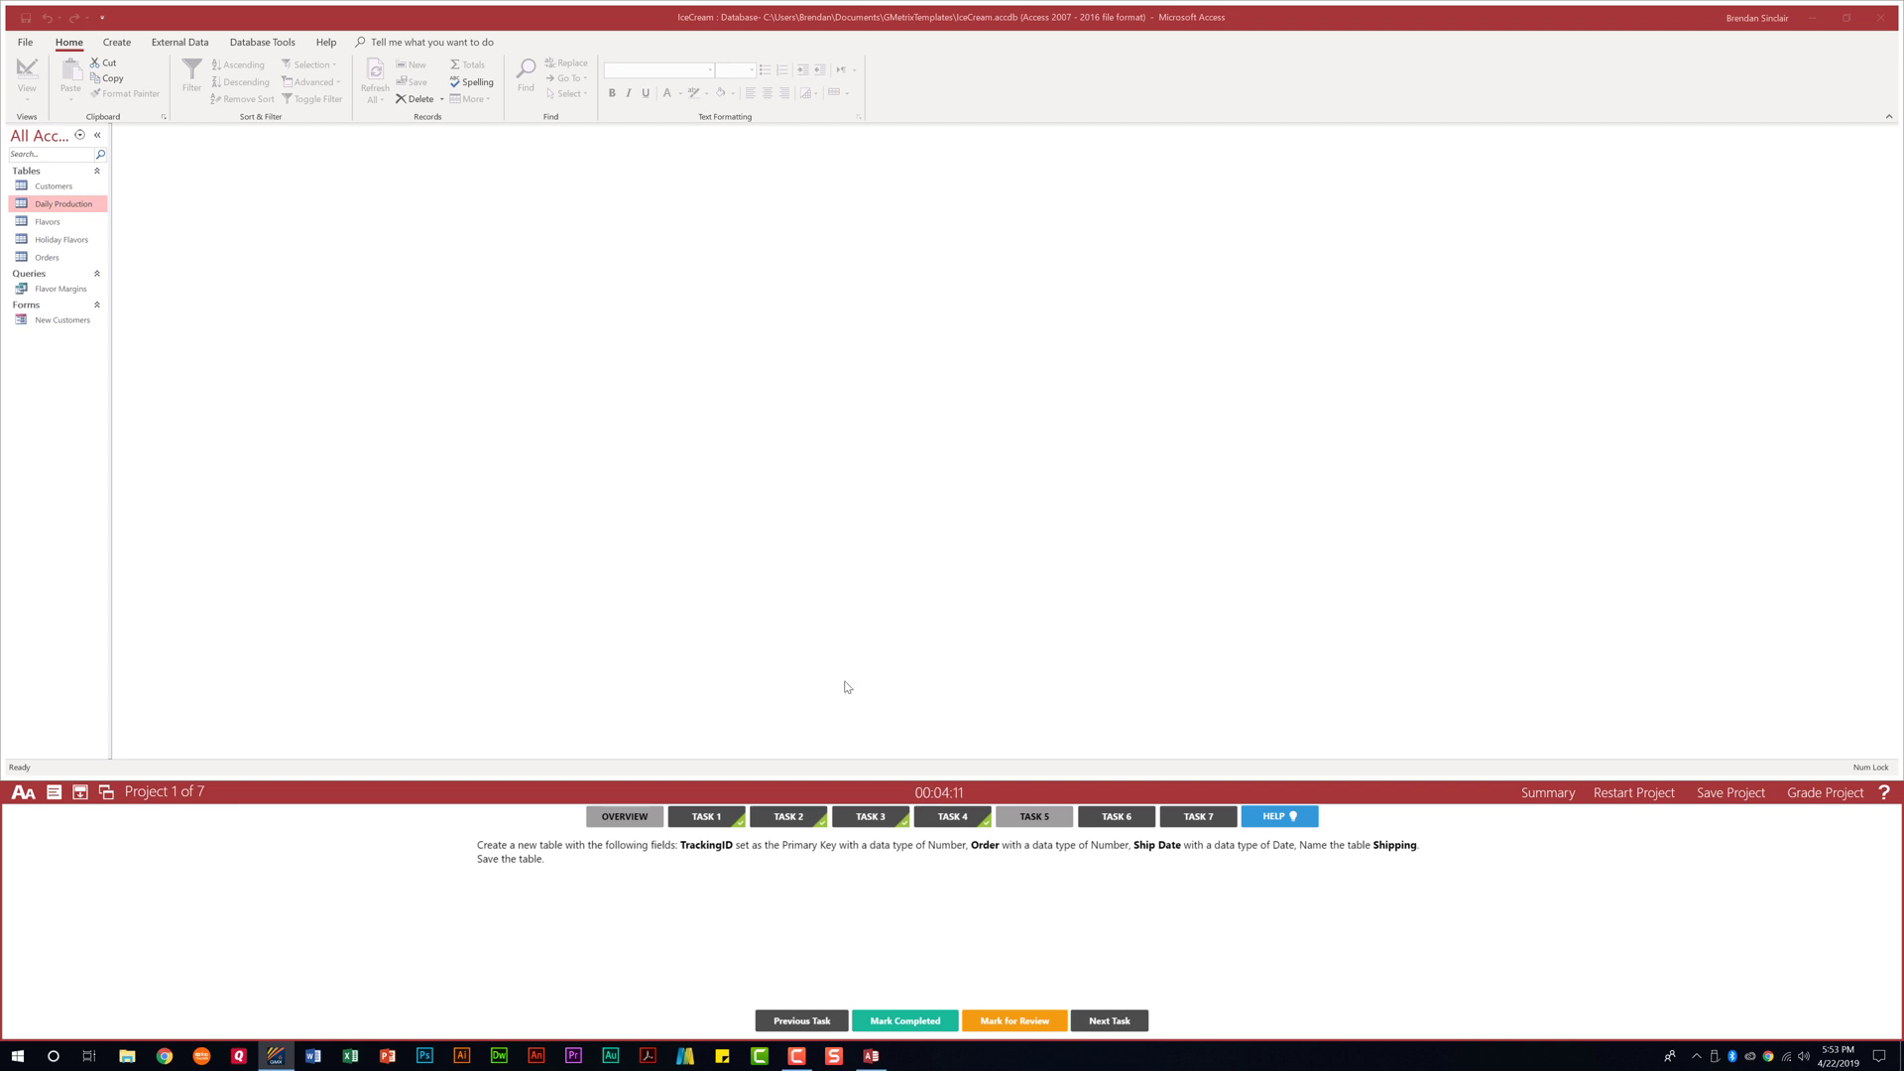
left_click(117, 43)
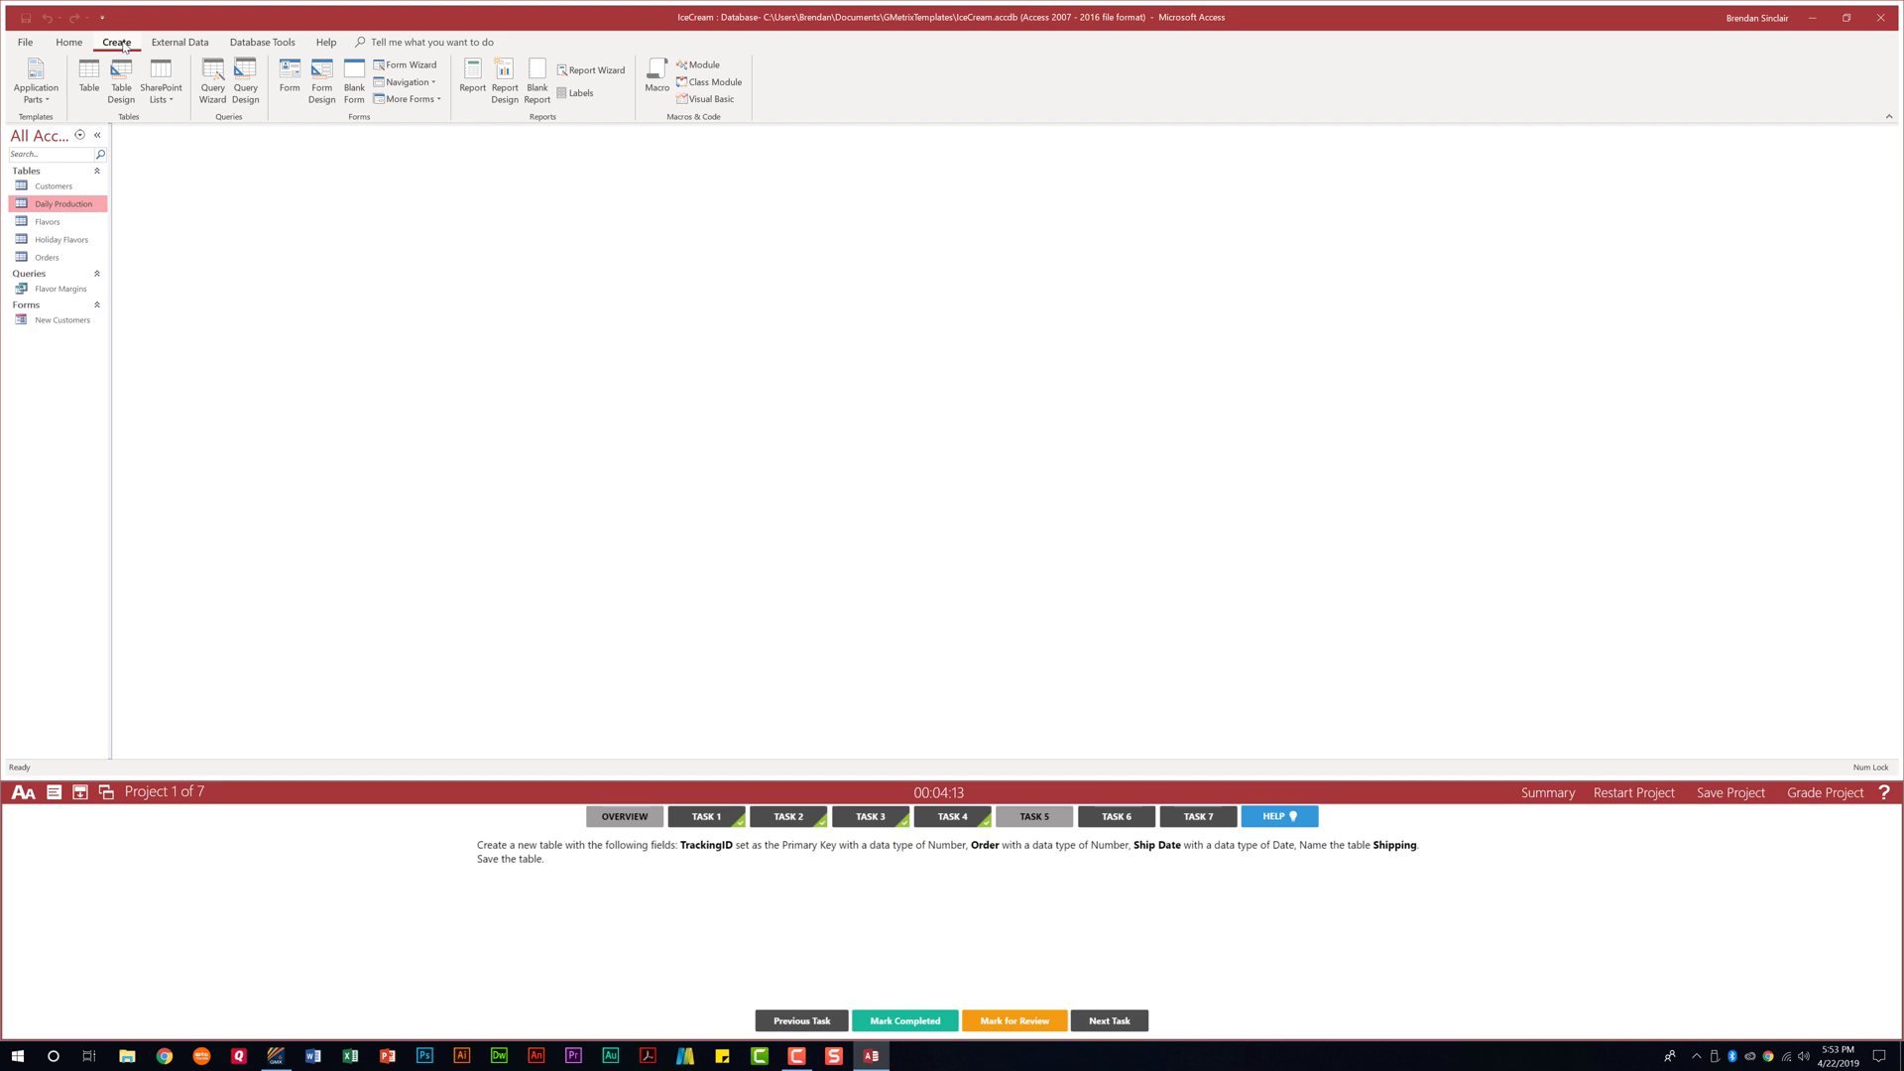
left_click(87, 95)
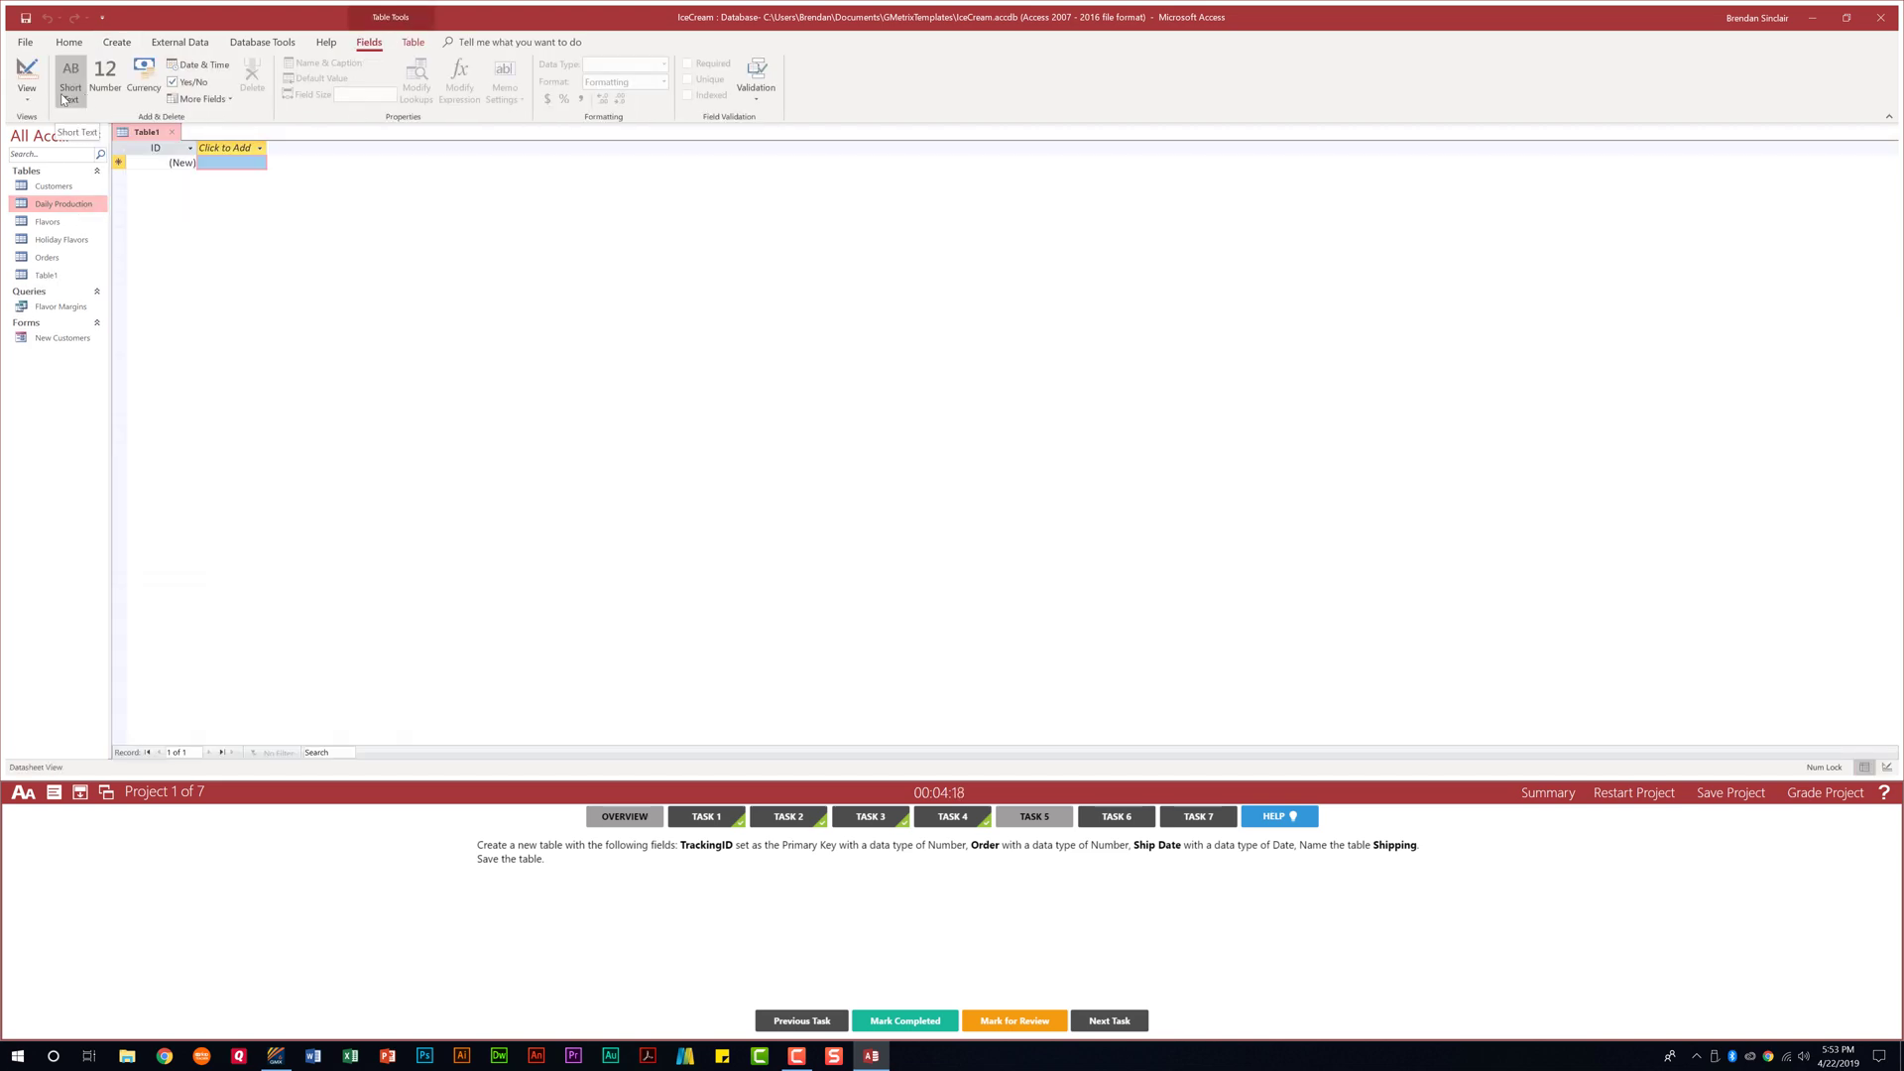
left_click(39, 100)
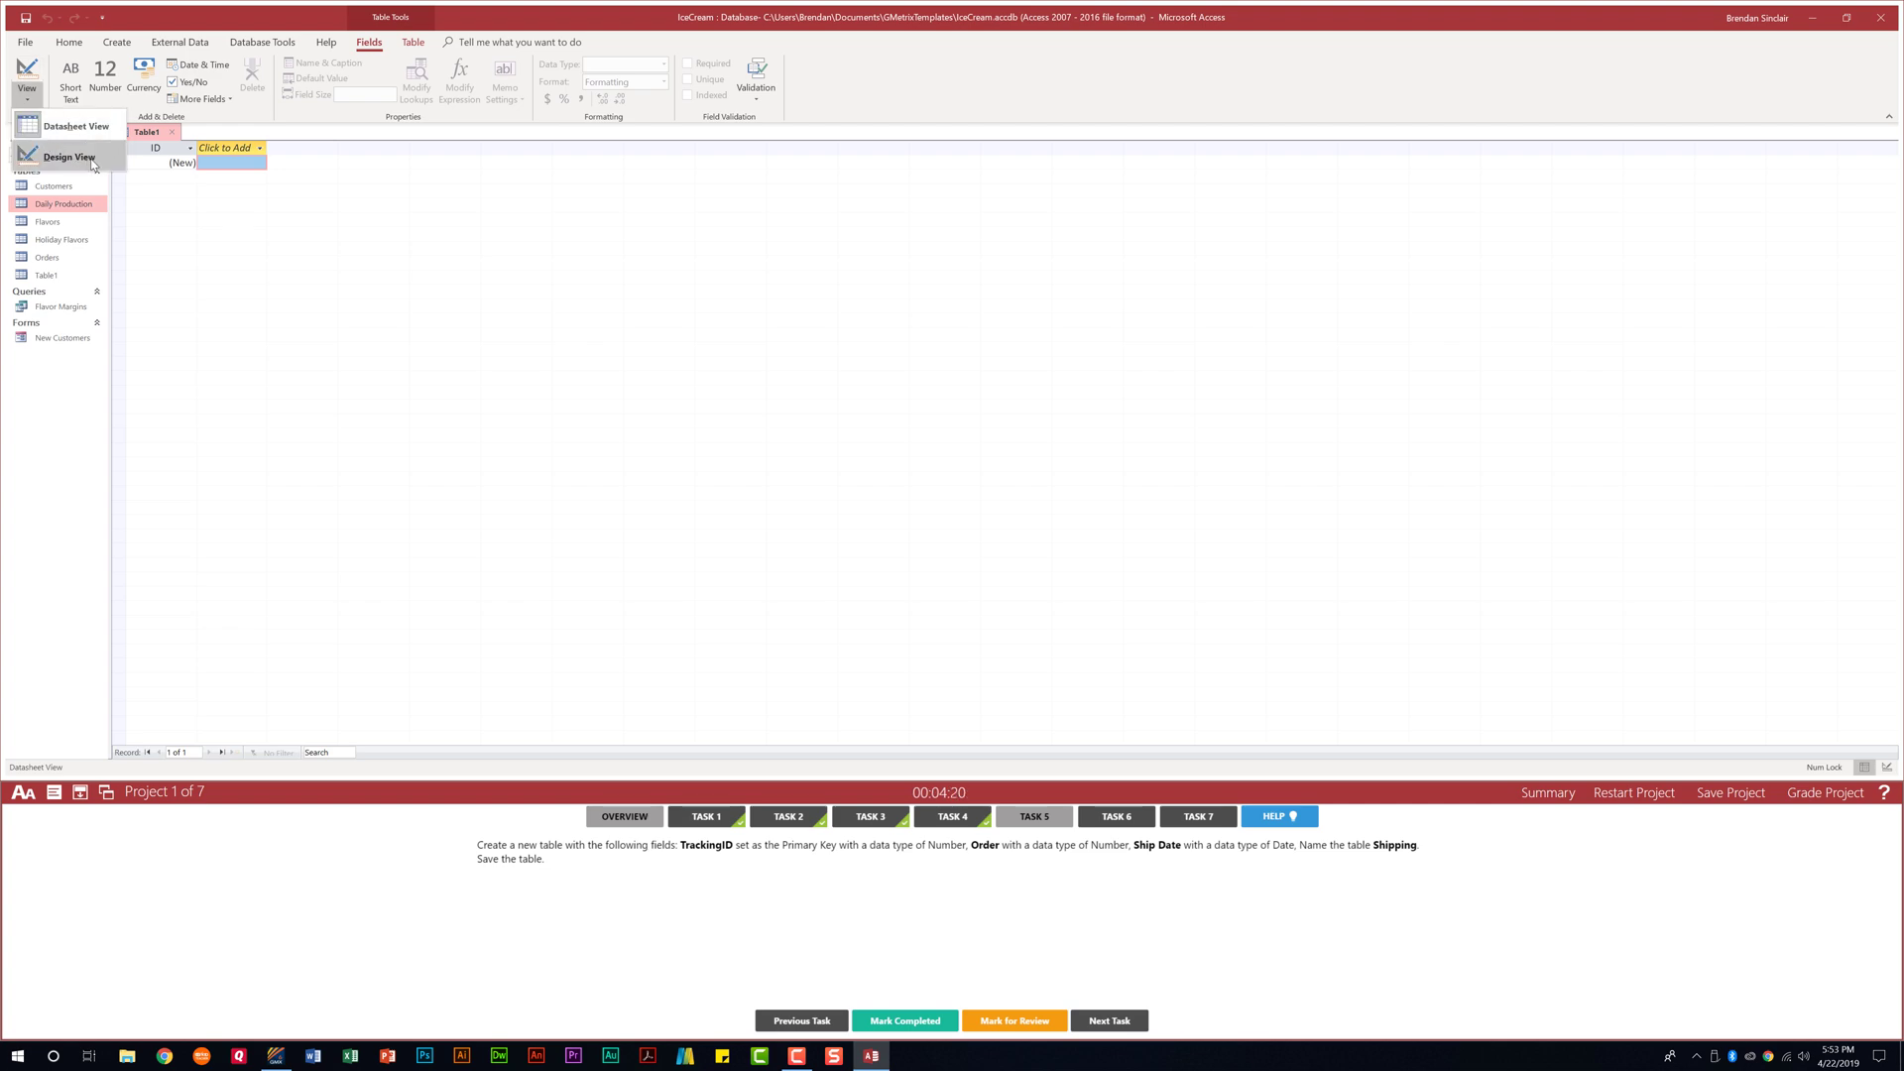
left_click(61, 156)
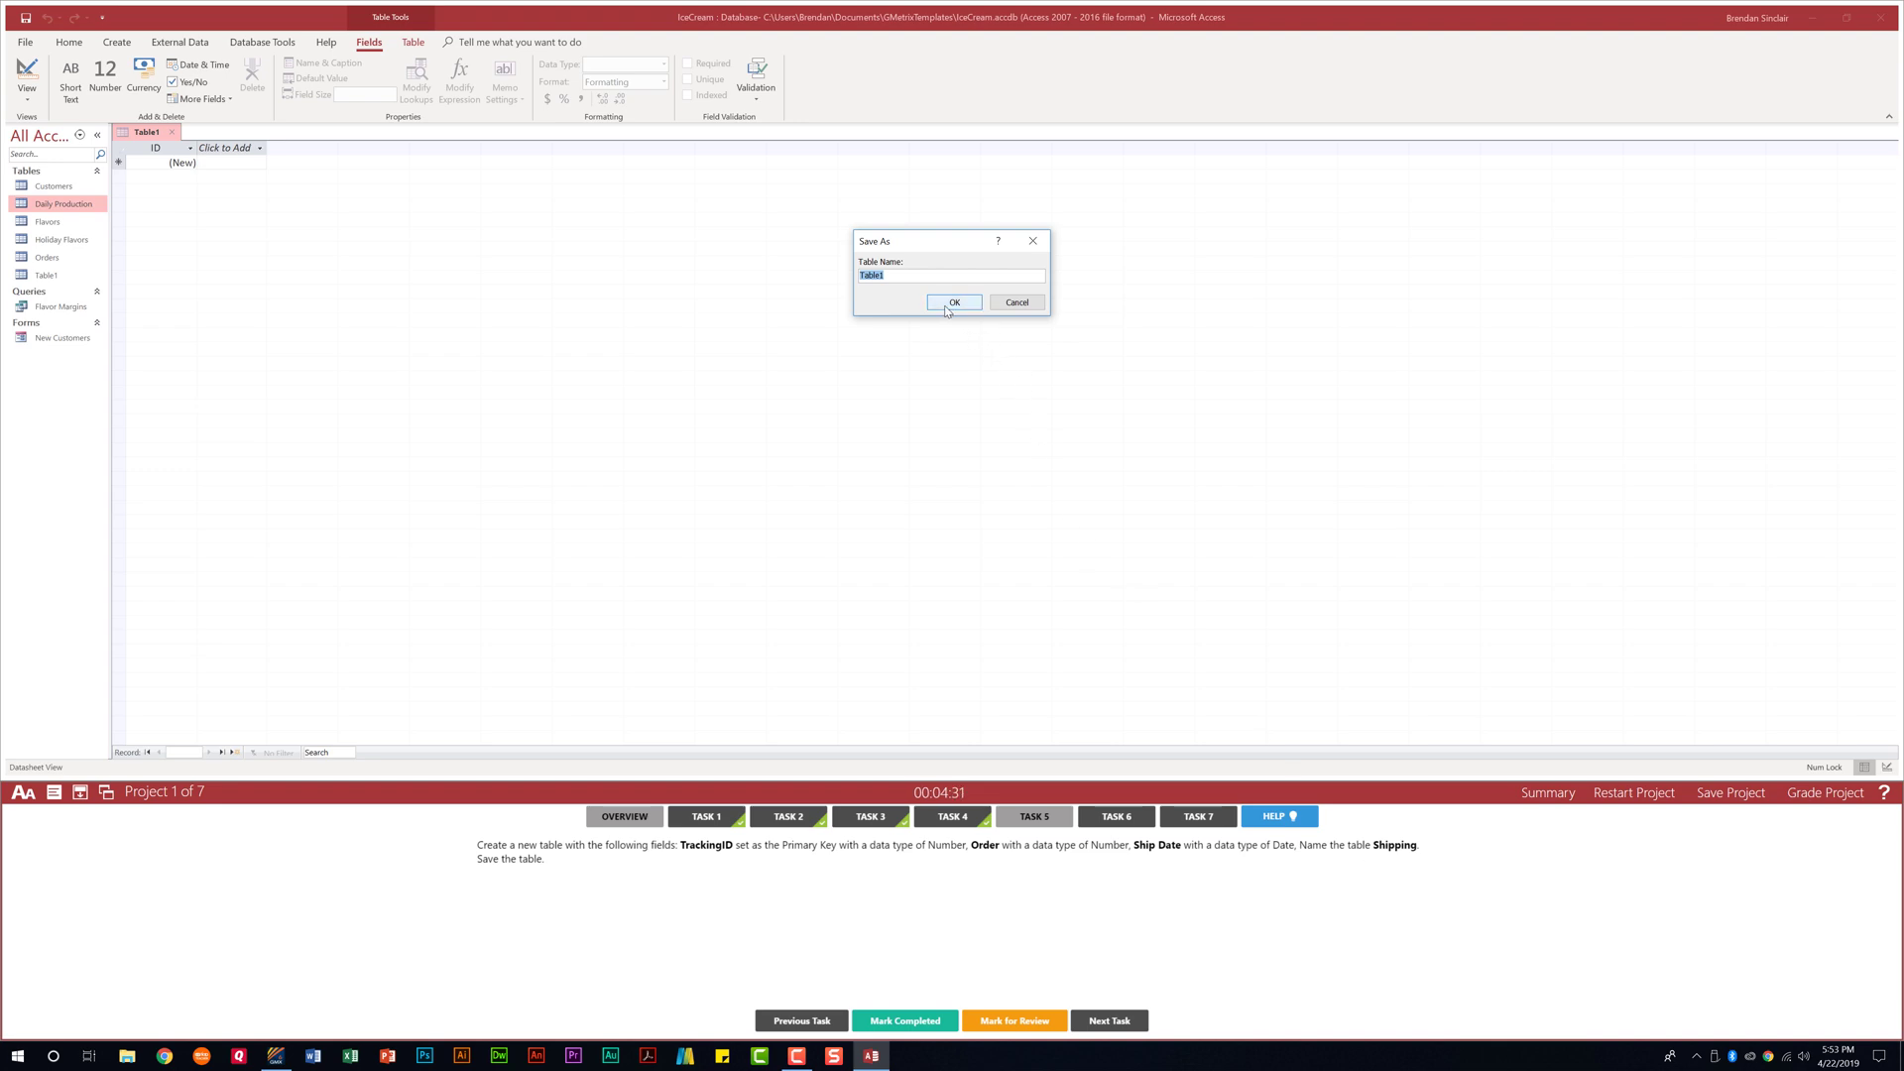
type("Shipping")
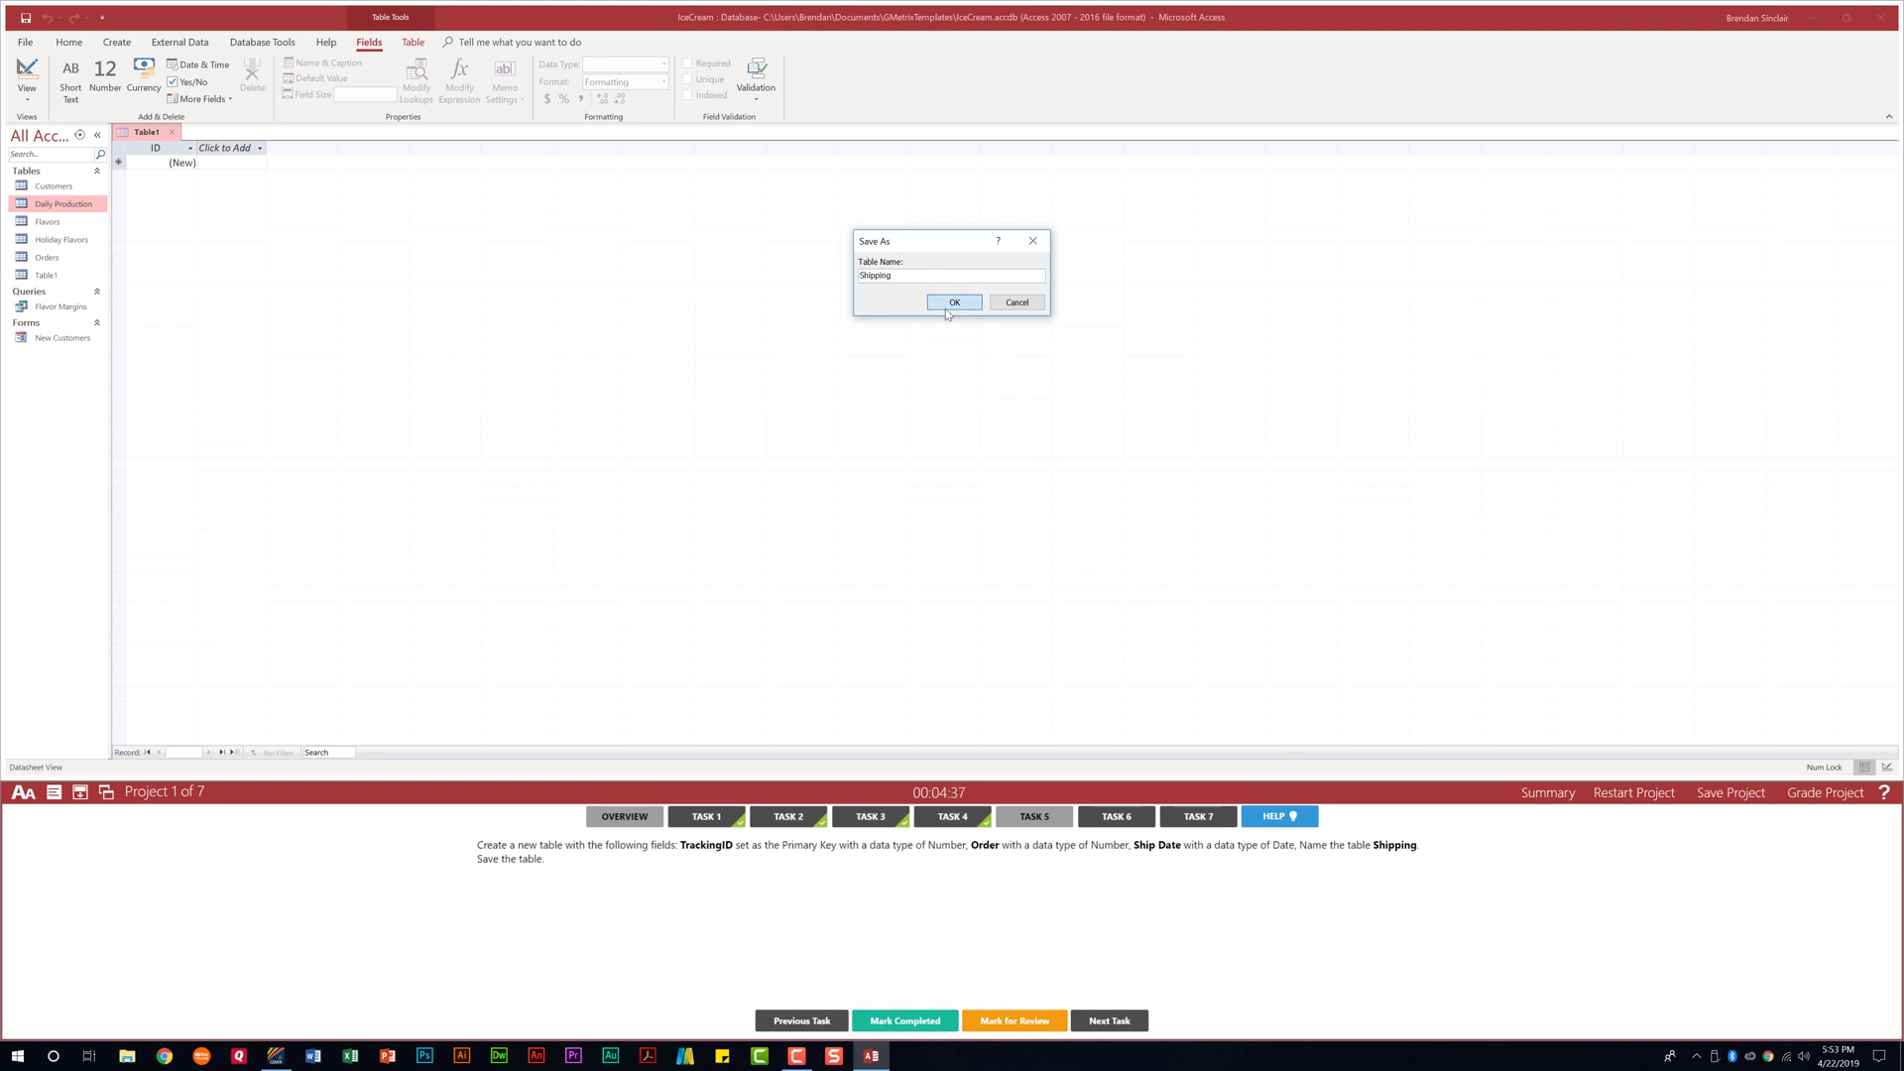
left_click(950, 305)
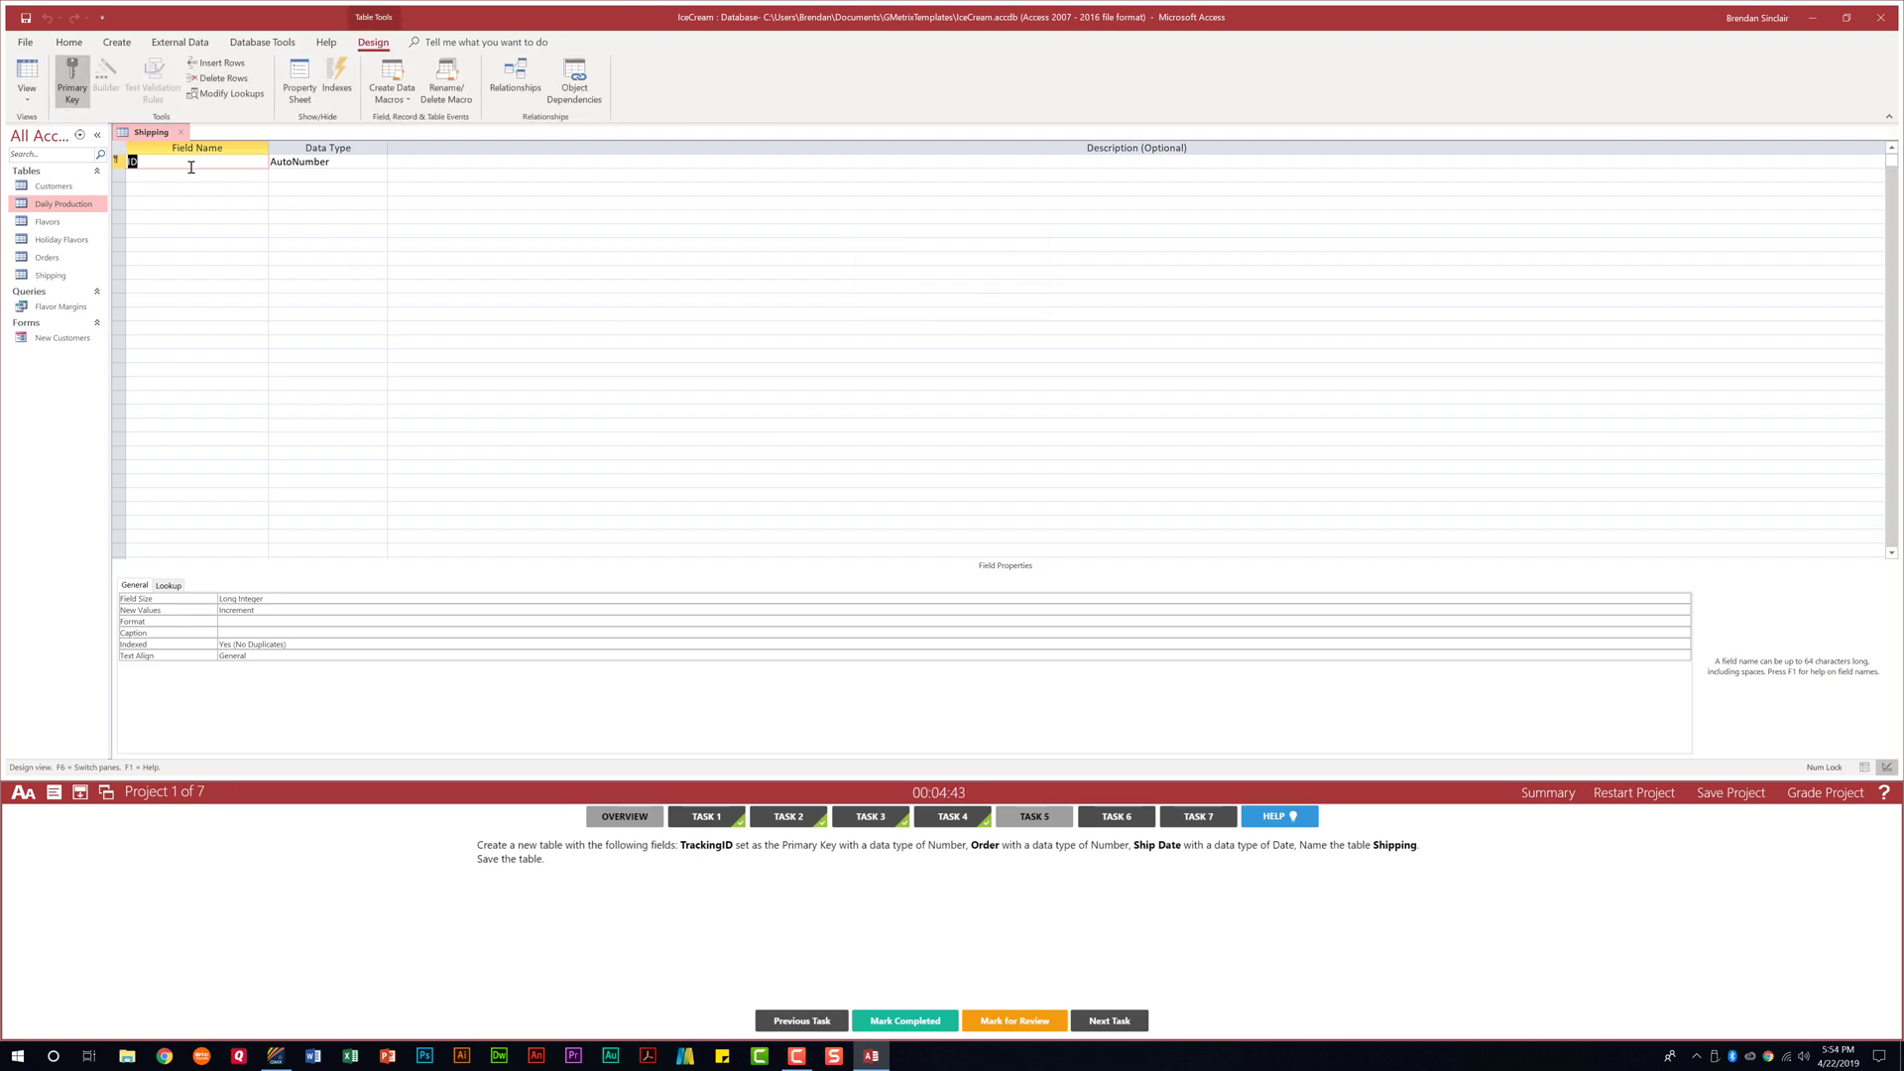
Rename the Shipping table's primary key field to TrackingID and set its data type to Number
type("TrackingID")
left_click(328, 160)
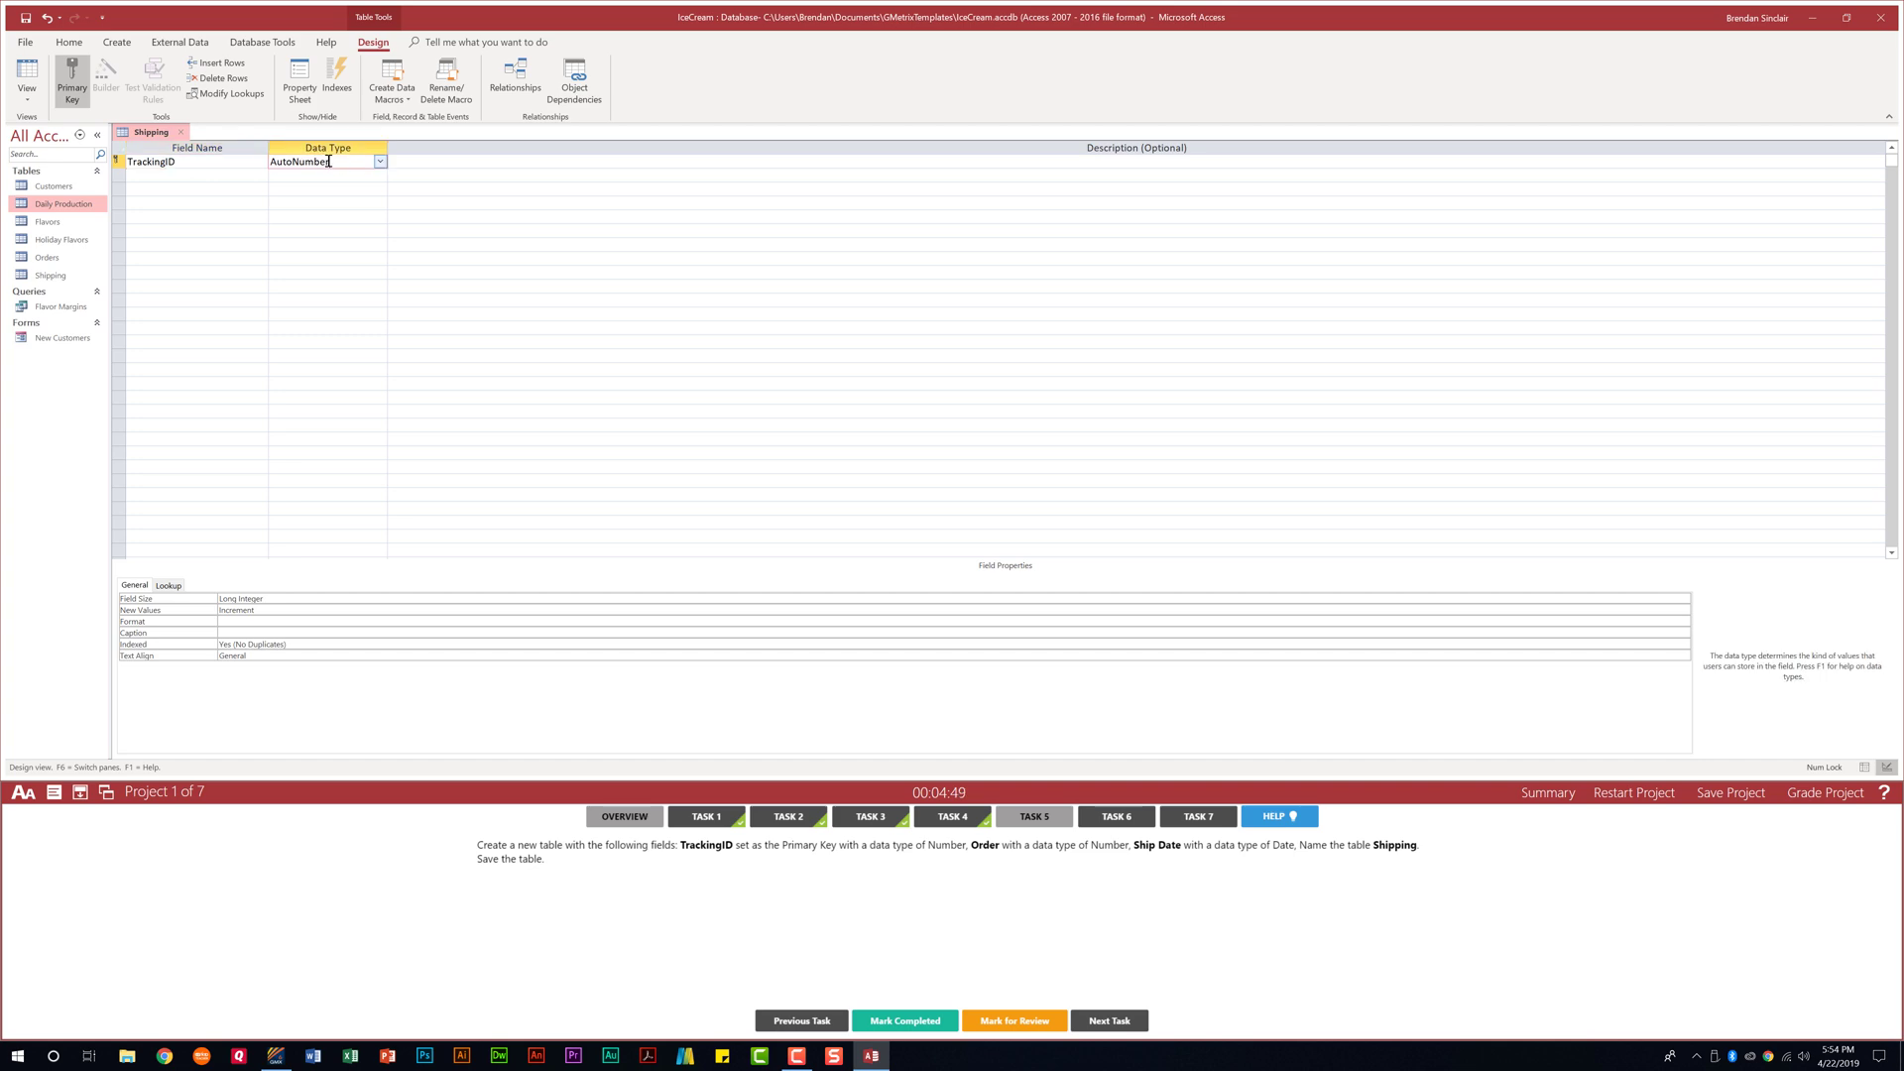
left_click(379, 162)
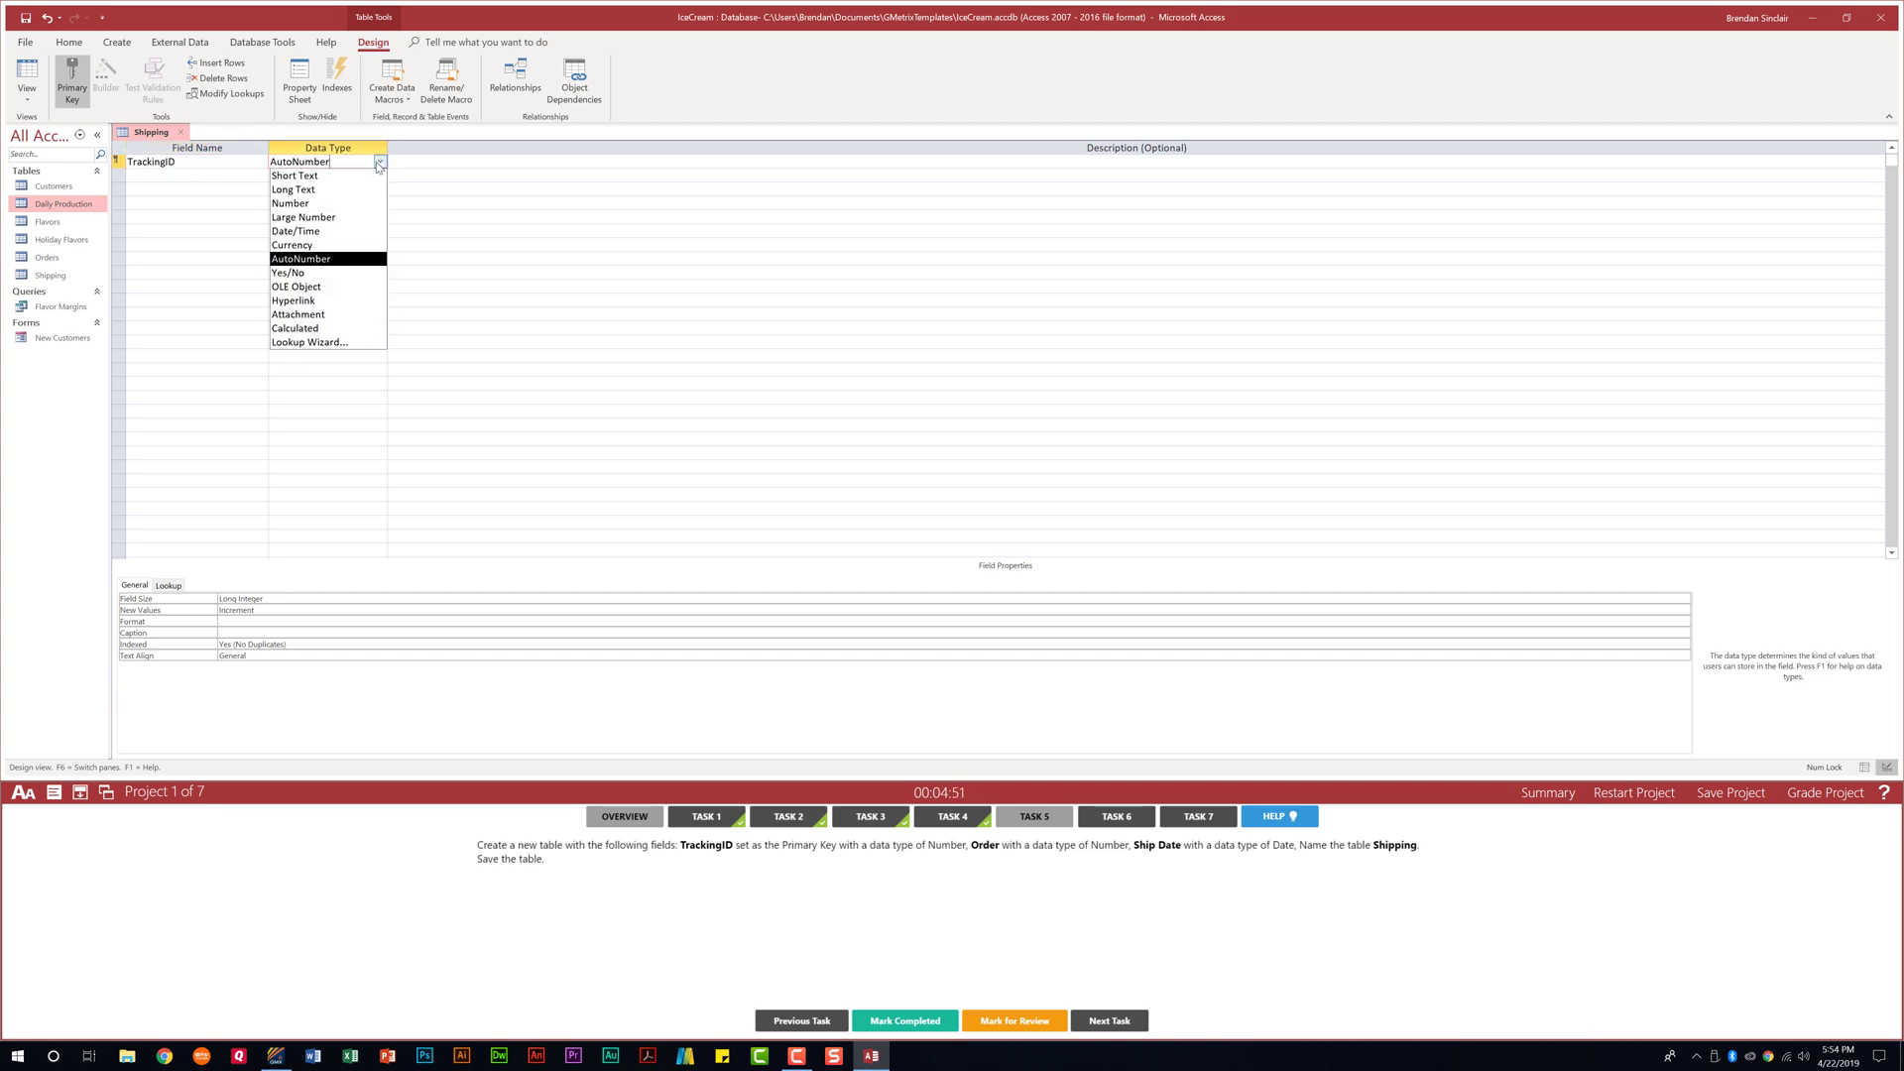
left_click(340, 205)
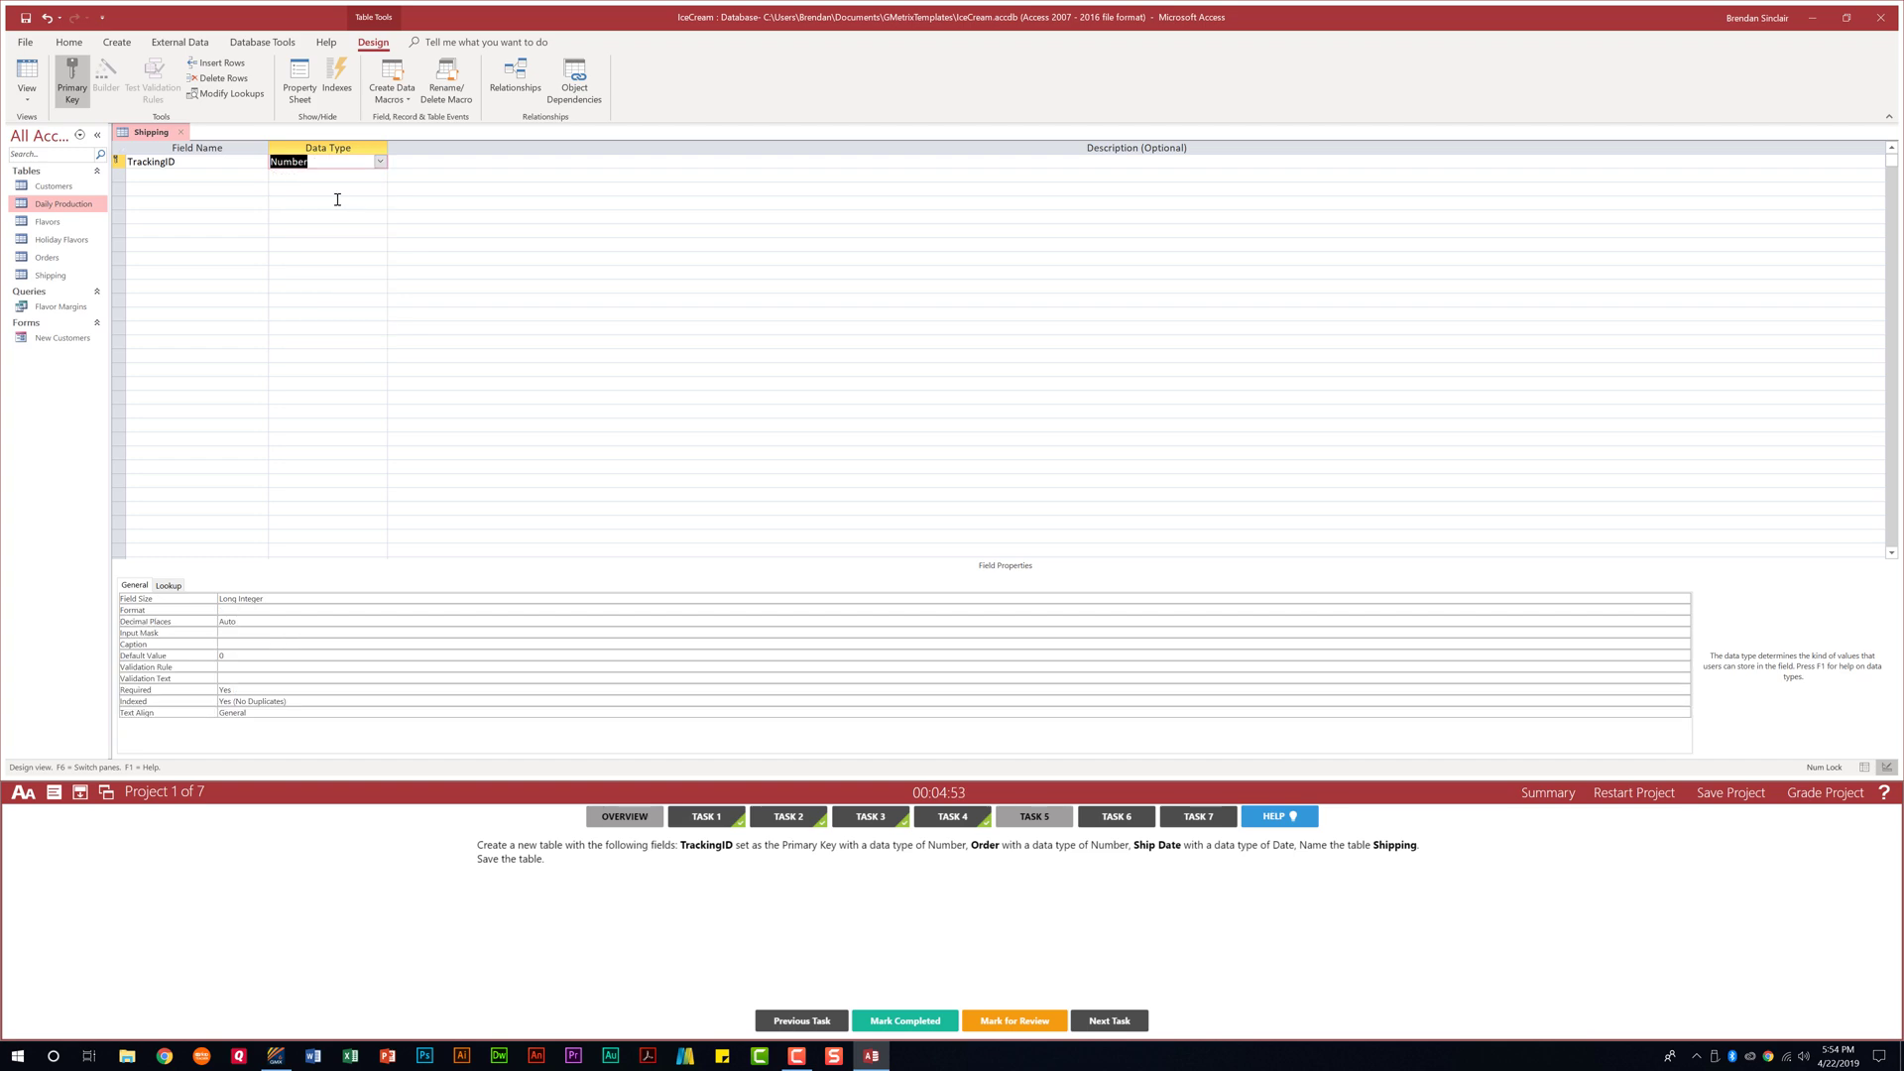
Add an Order field with the Number data type below TrackingID in the Shipping table
left_click(197, 177)
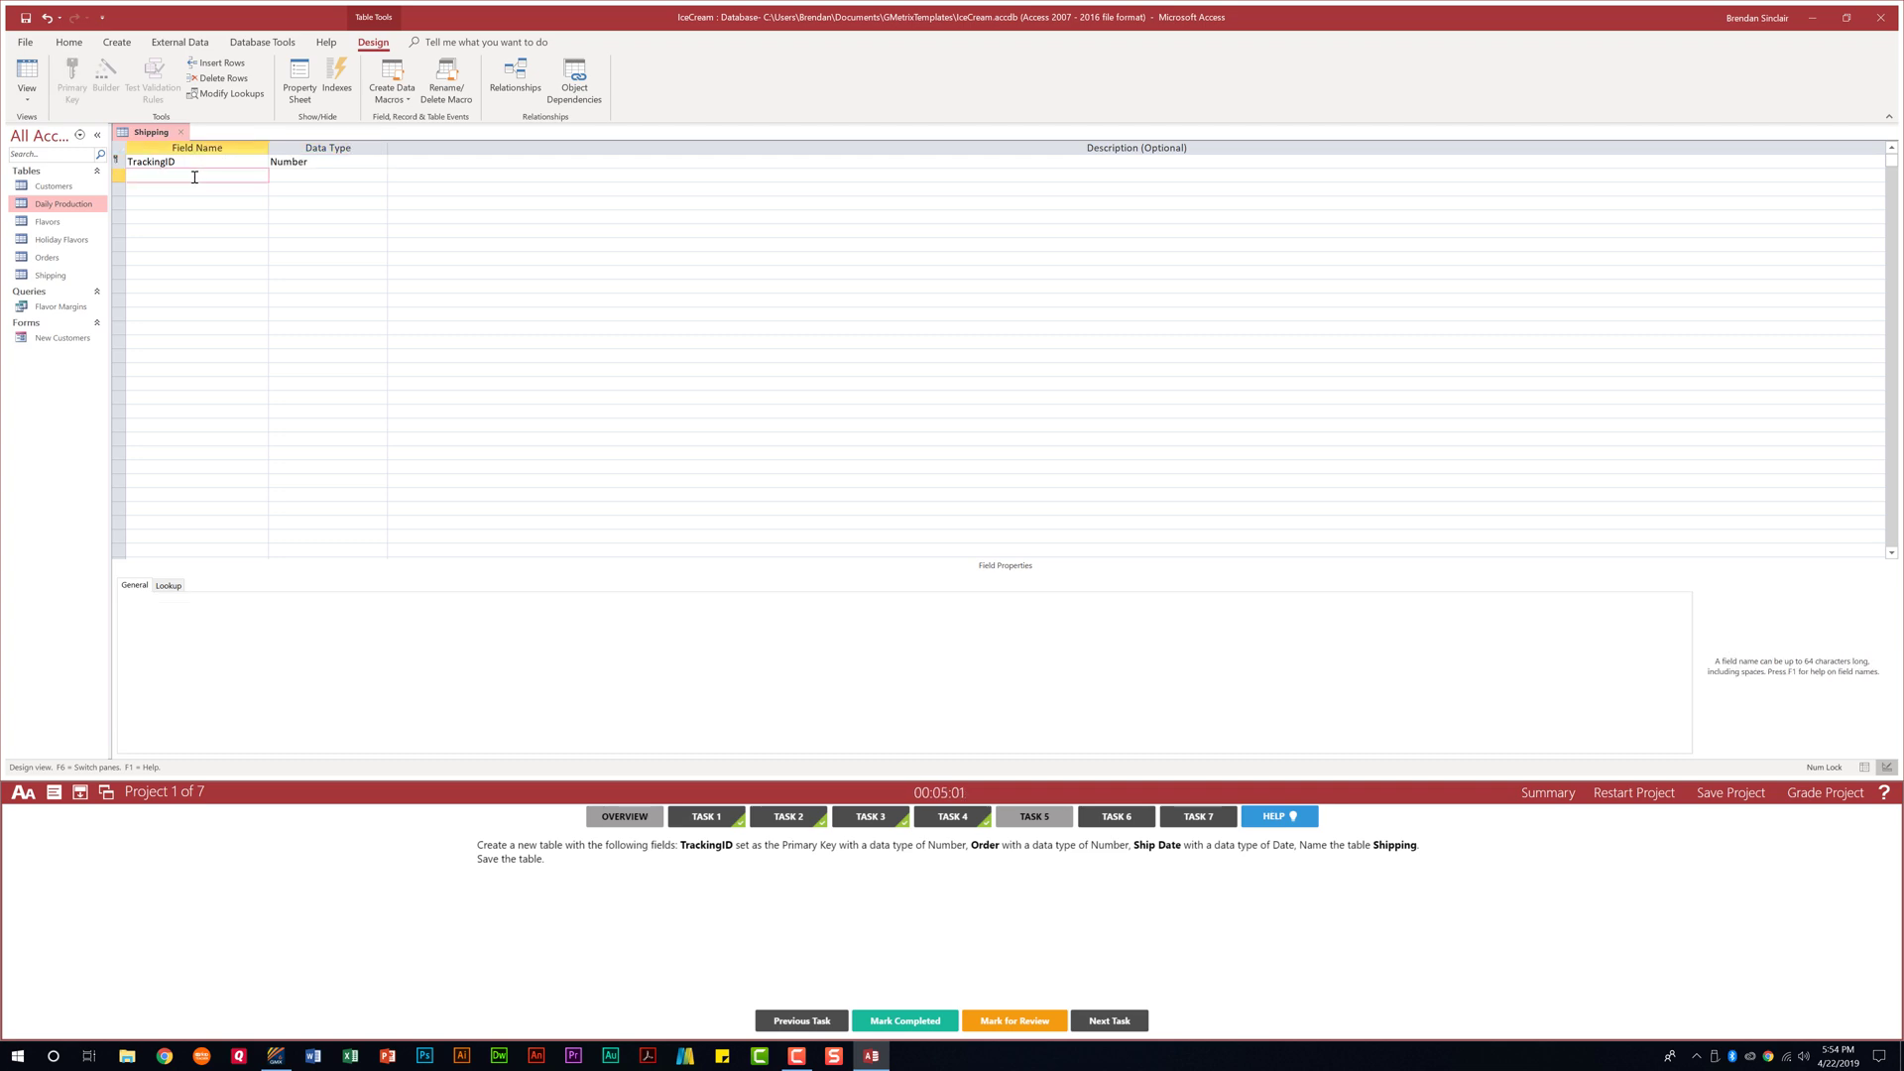
type("Order")
key("Tab")
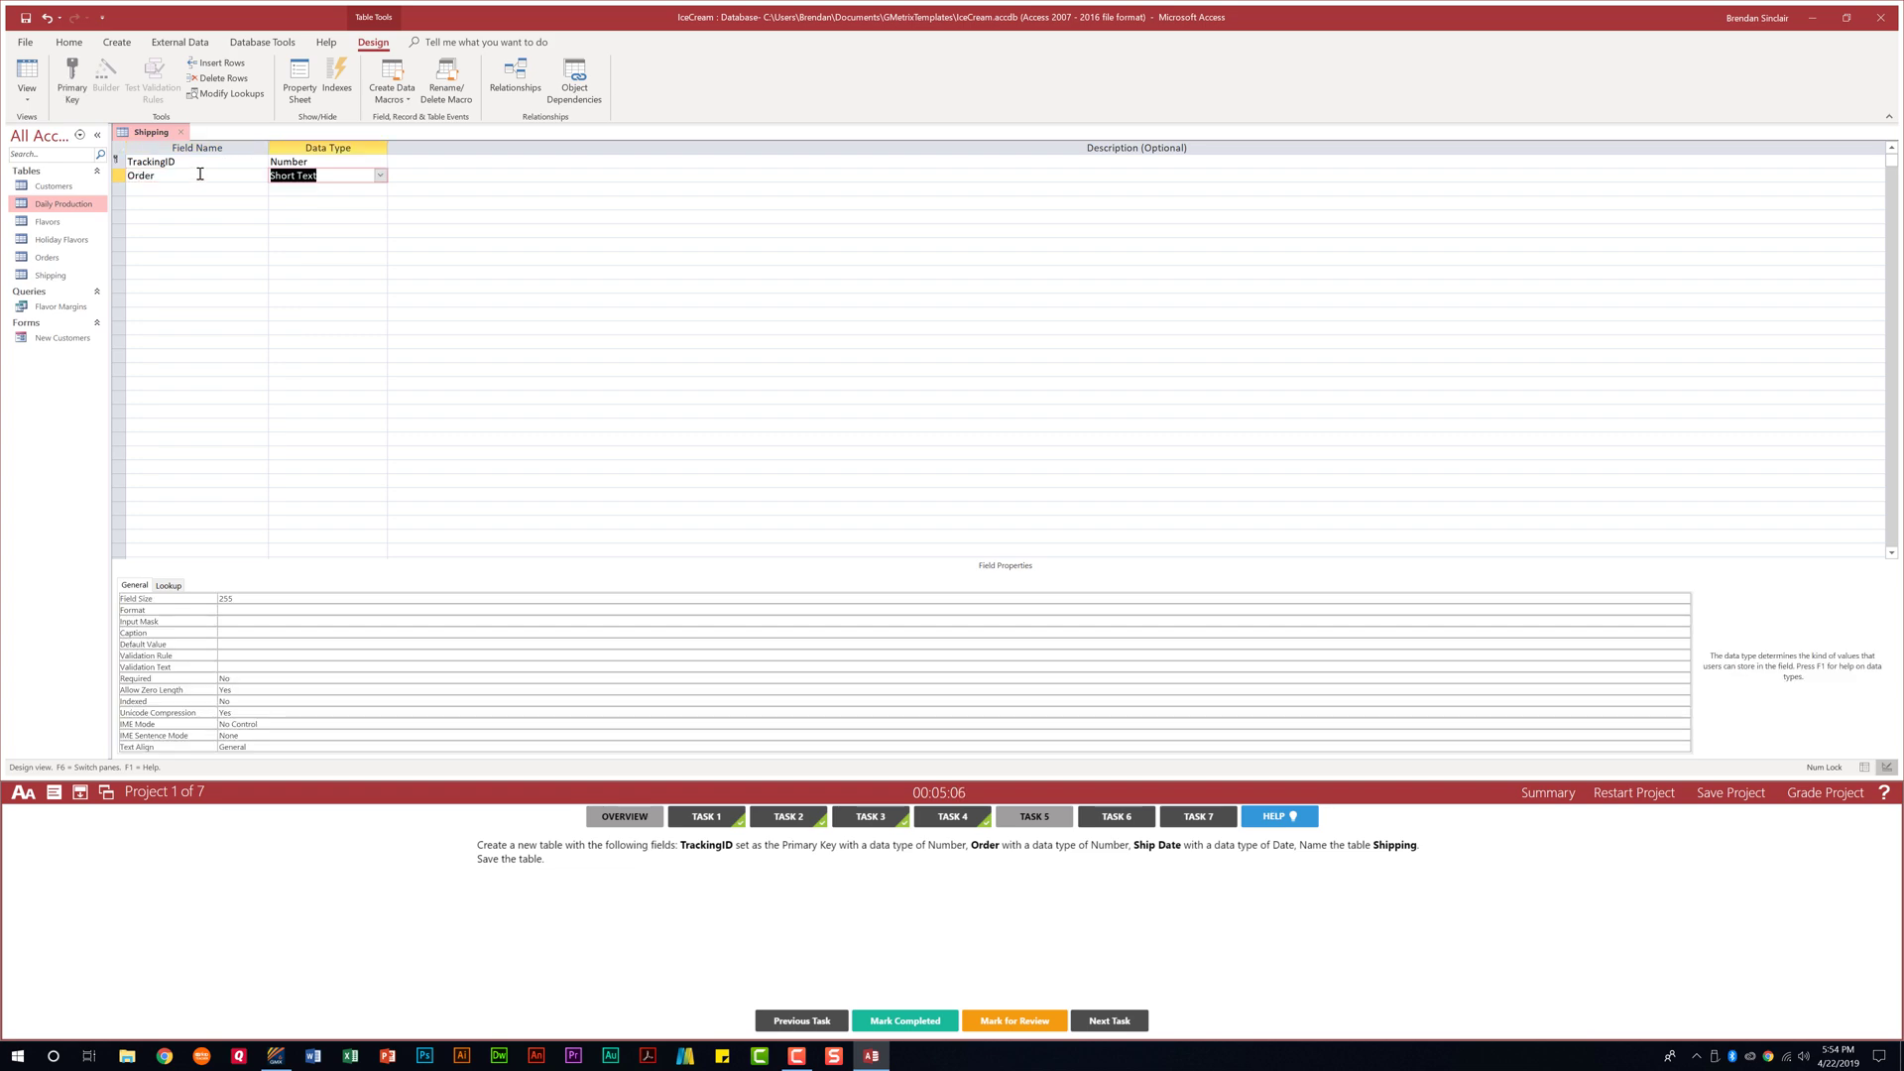
left_click(380, 175)
left_click(312, 216)
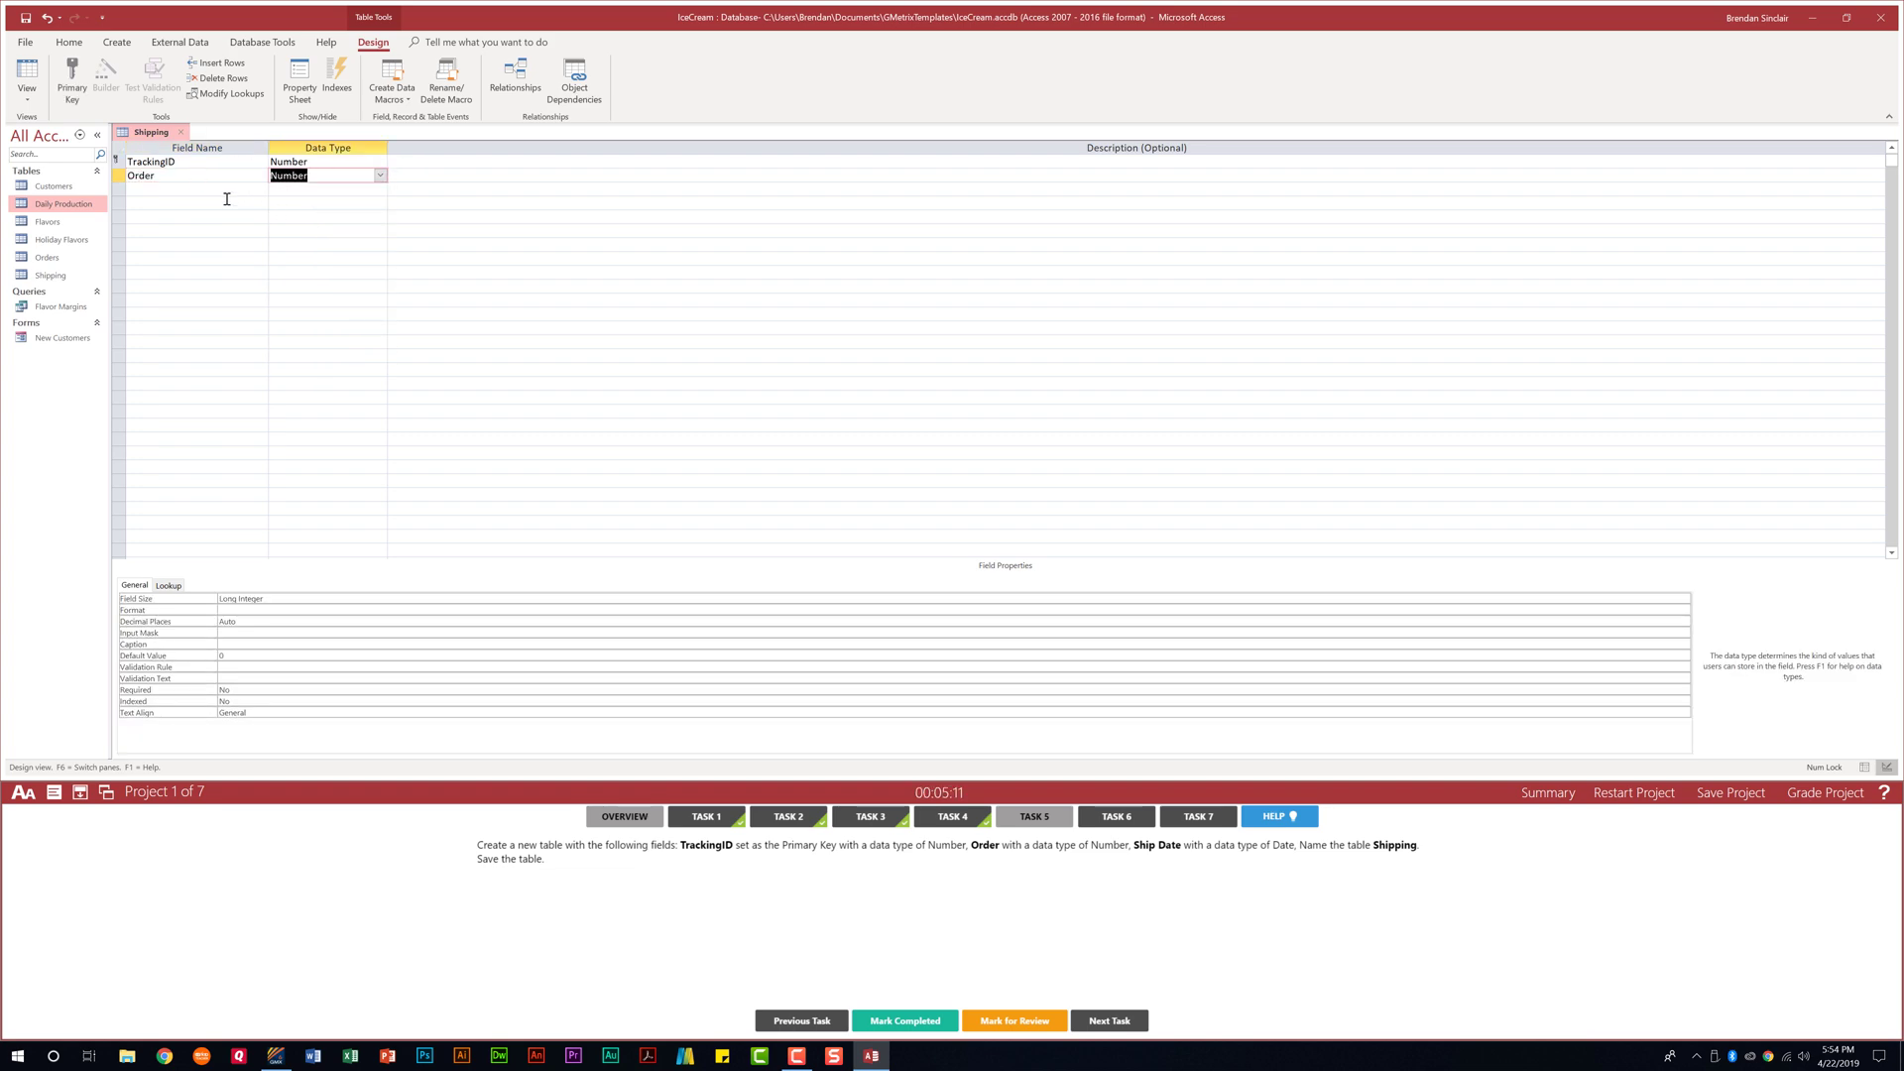
Add a Ship Date field with the Date/Time data type below Order in the Shipping table
left_click(224, 189)
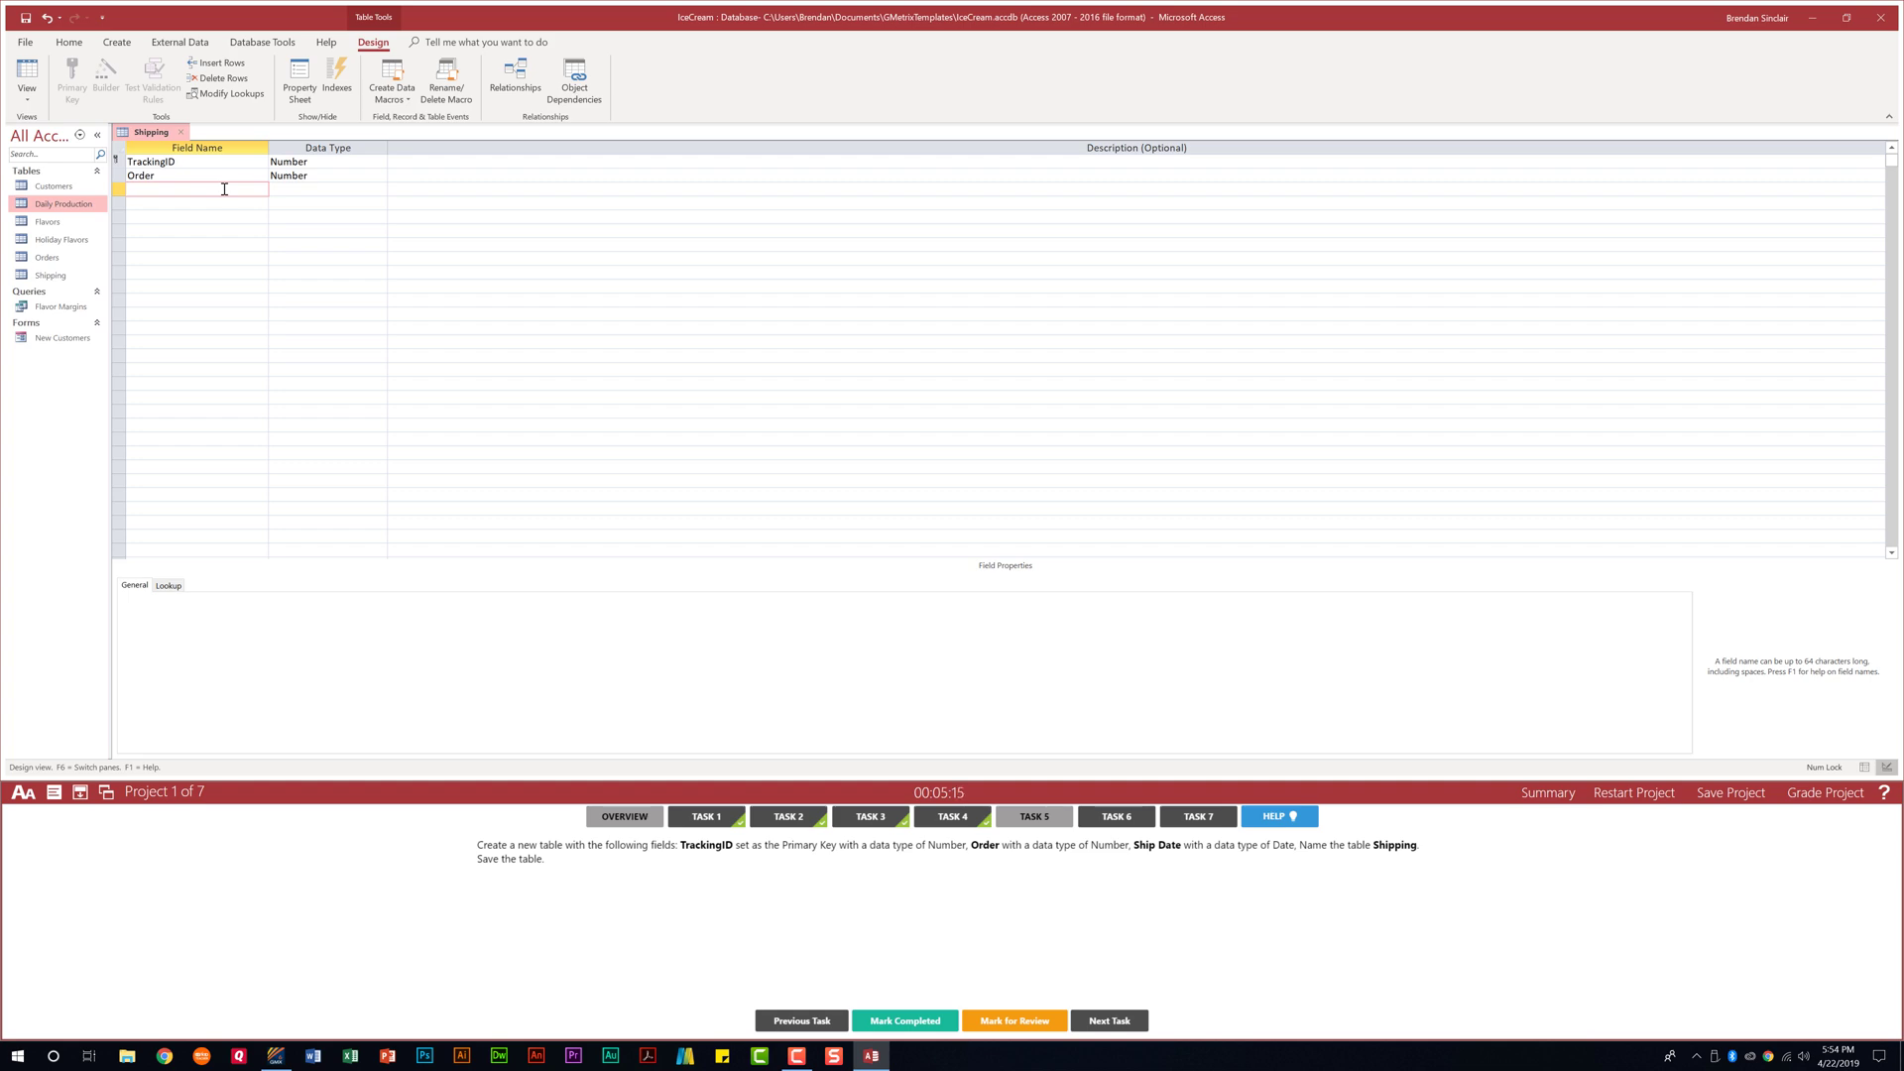
type("Ship Date")
key("Tab")
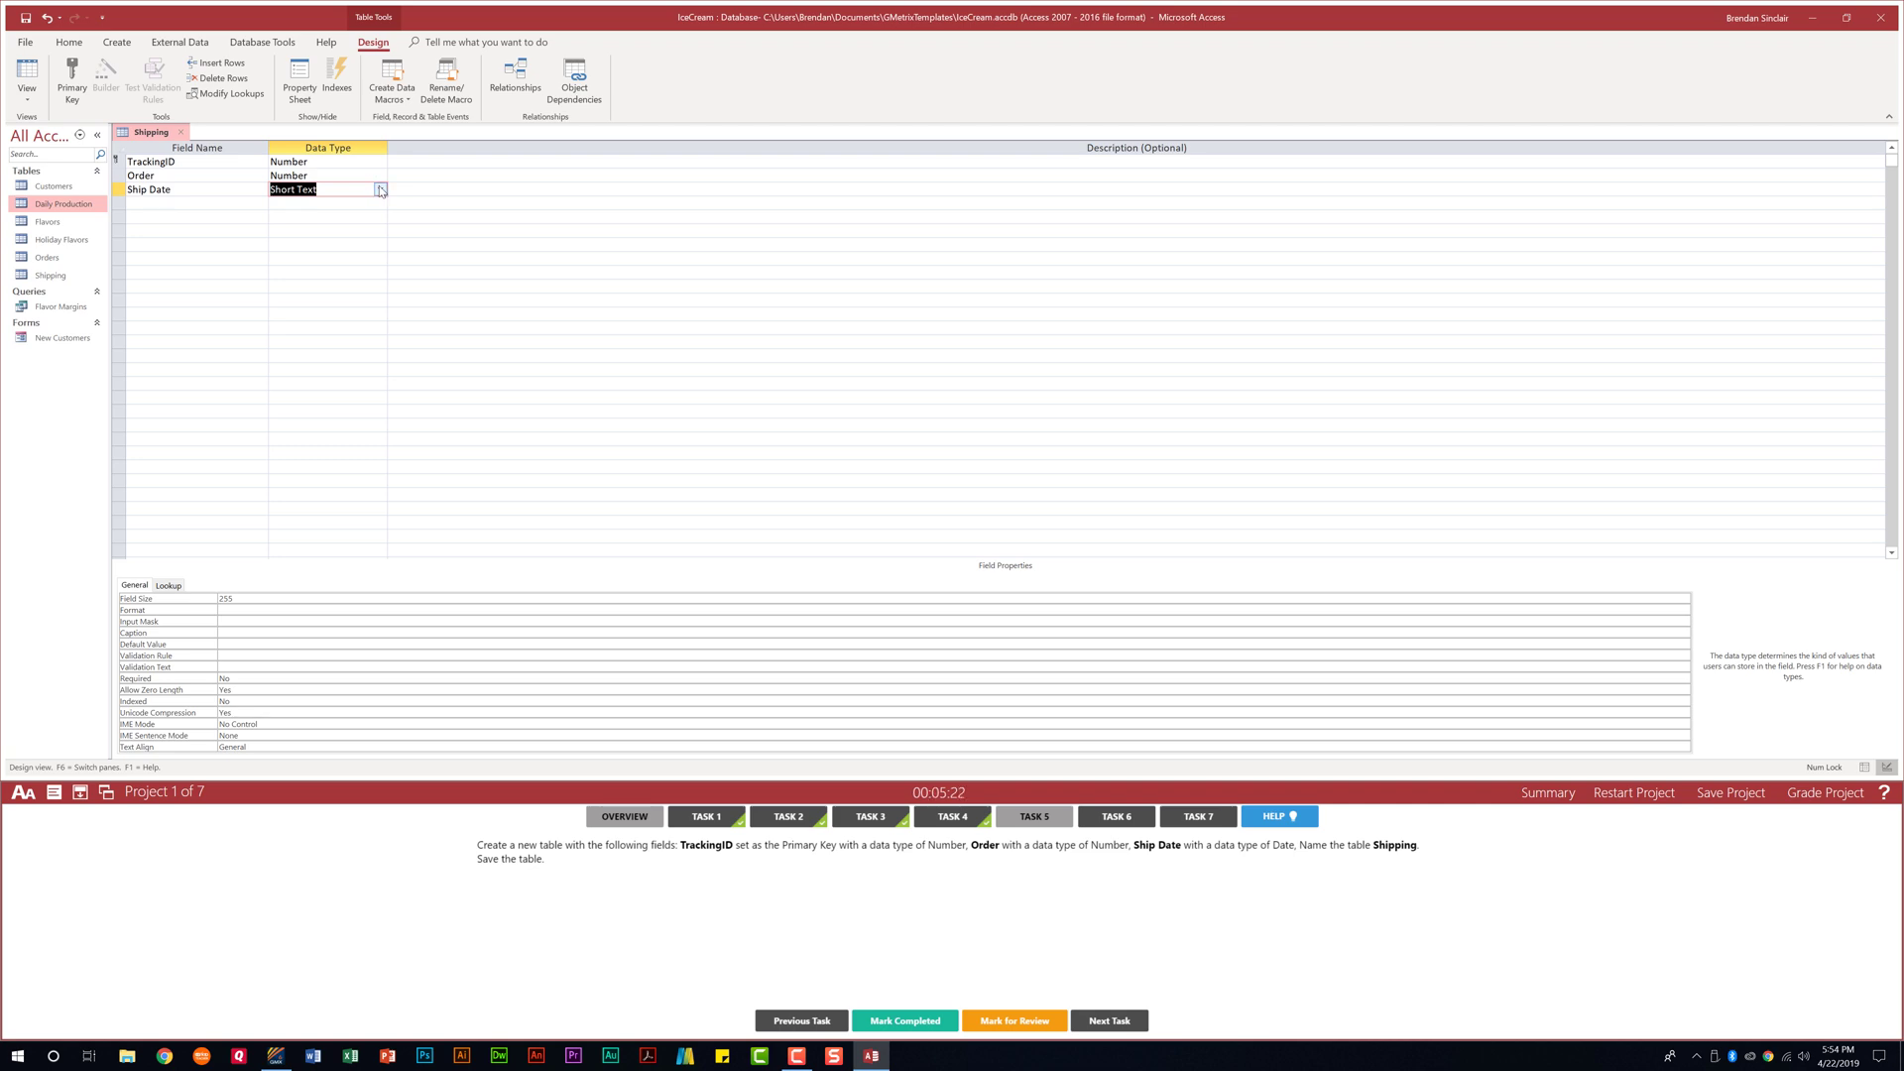
left_click(380, 188)
left_click(337, 260)
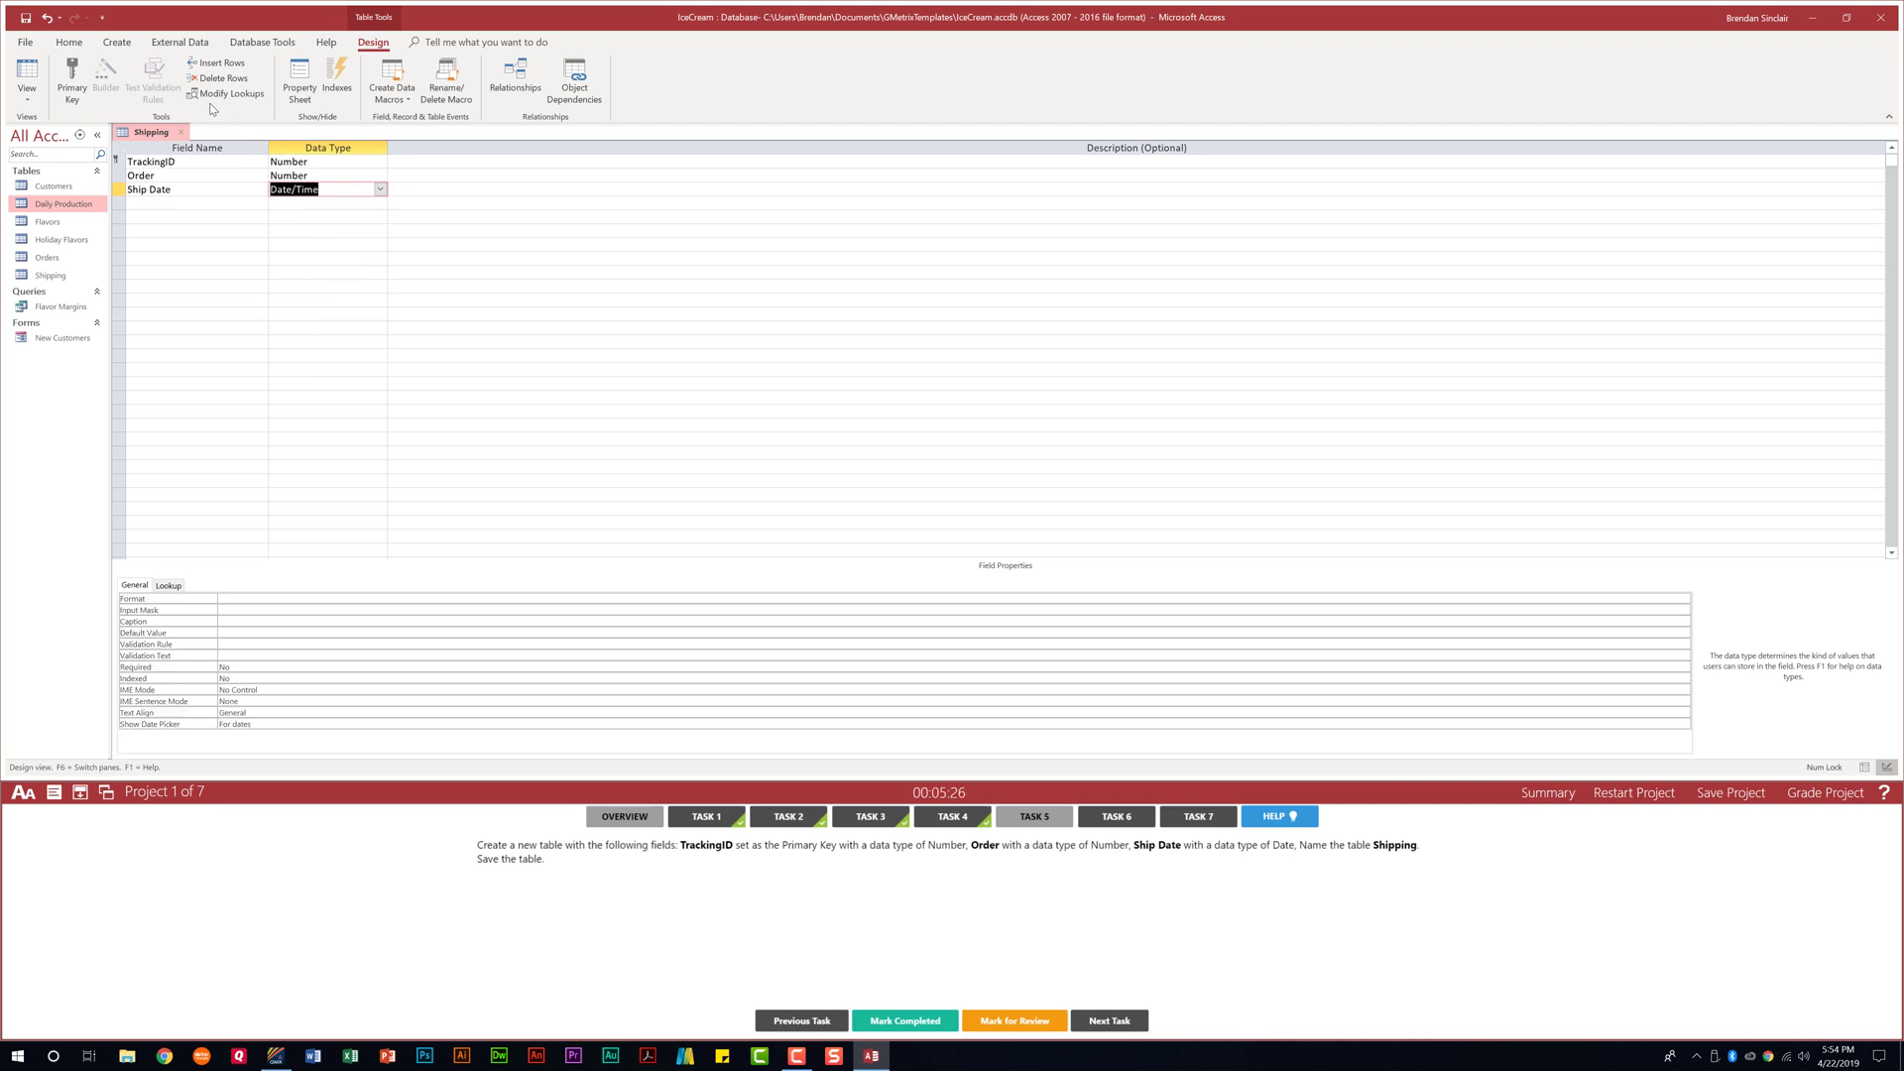
Close the Shipping table, saving its design changes, and mark Task 5 completed
left_click(182, 133)
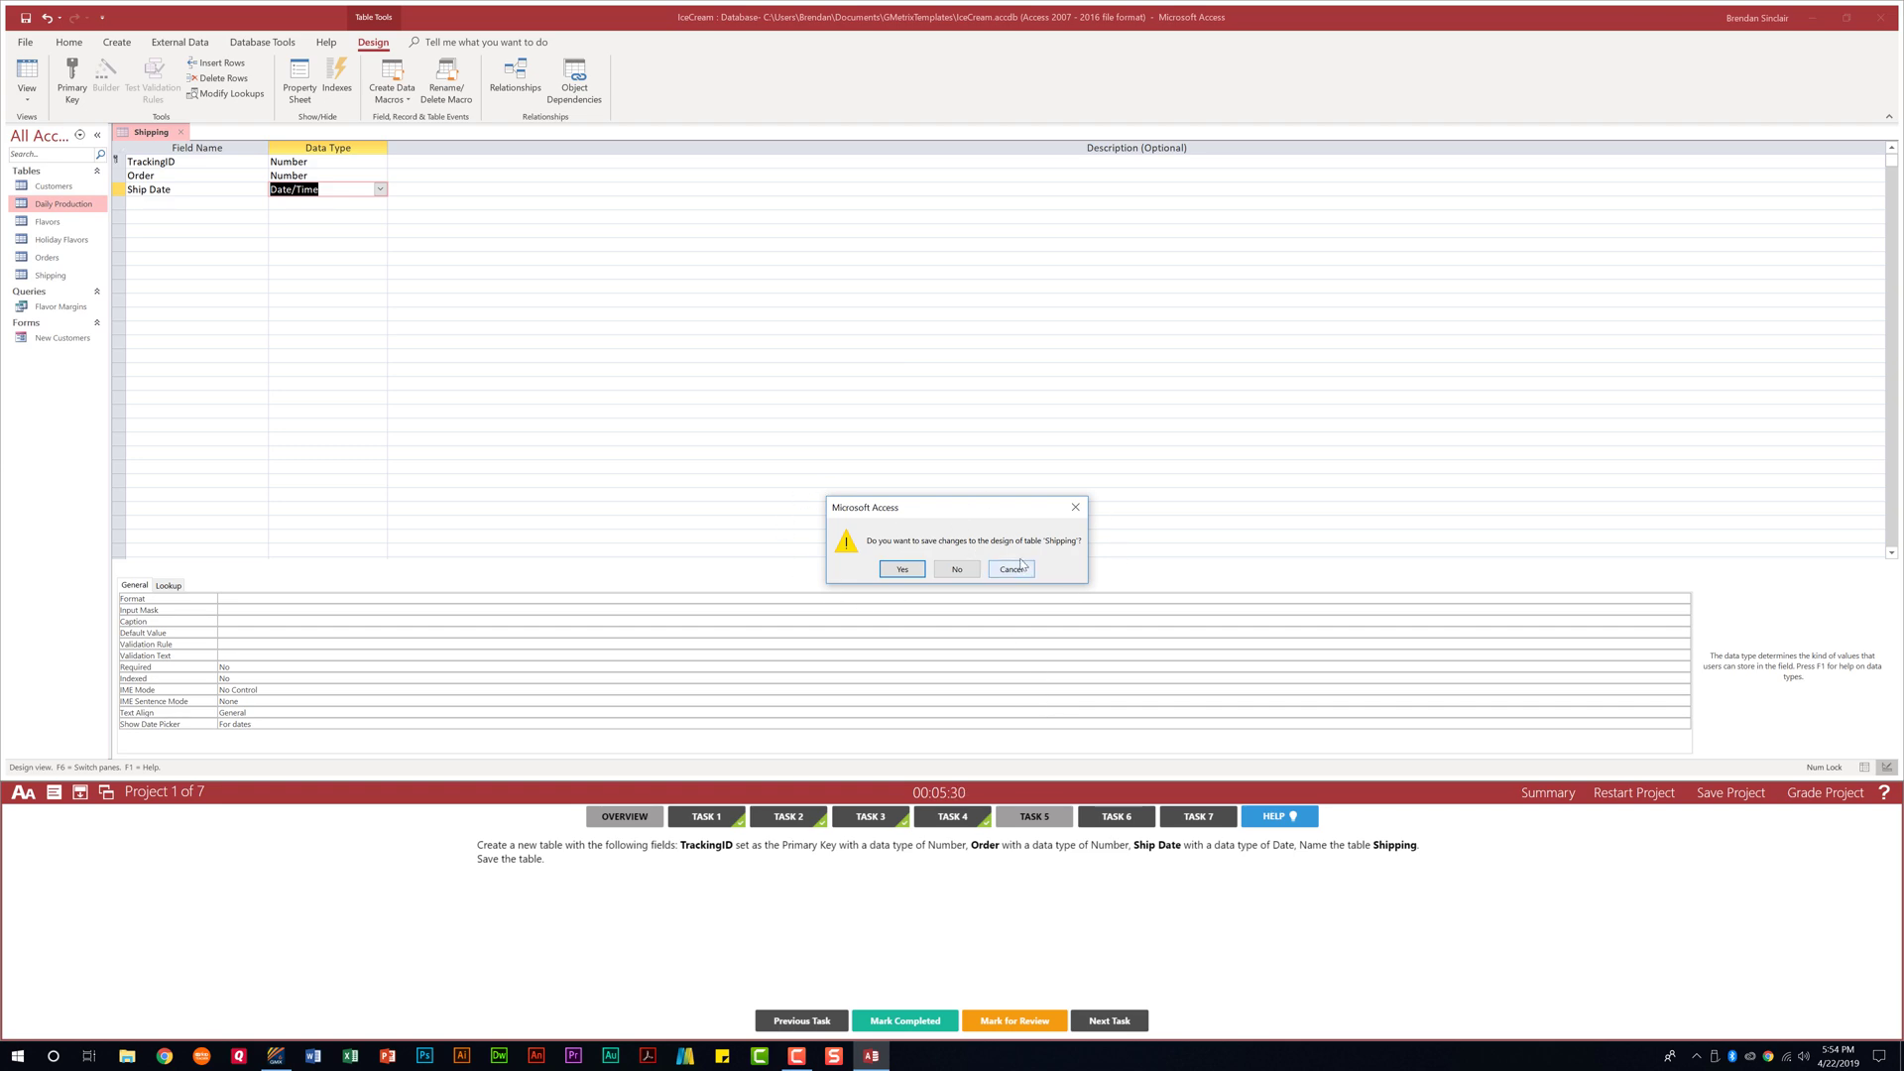
left_click(903, 570)
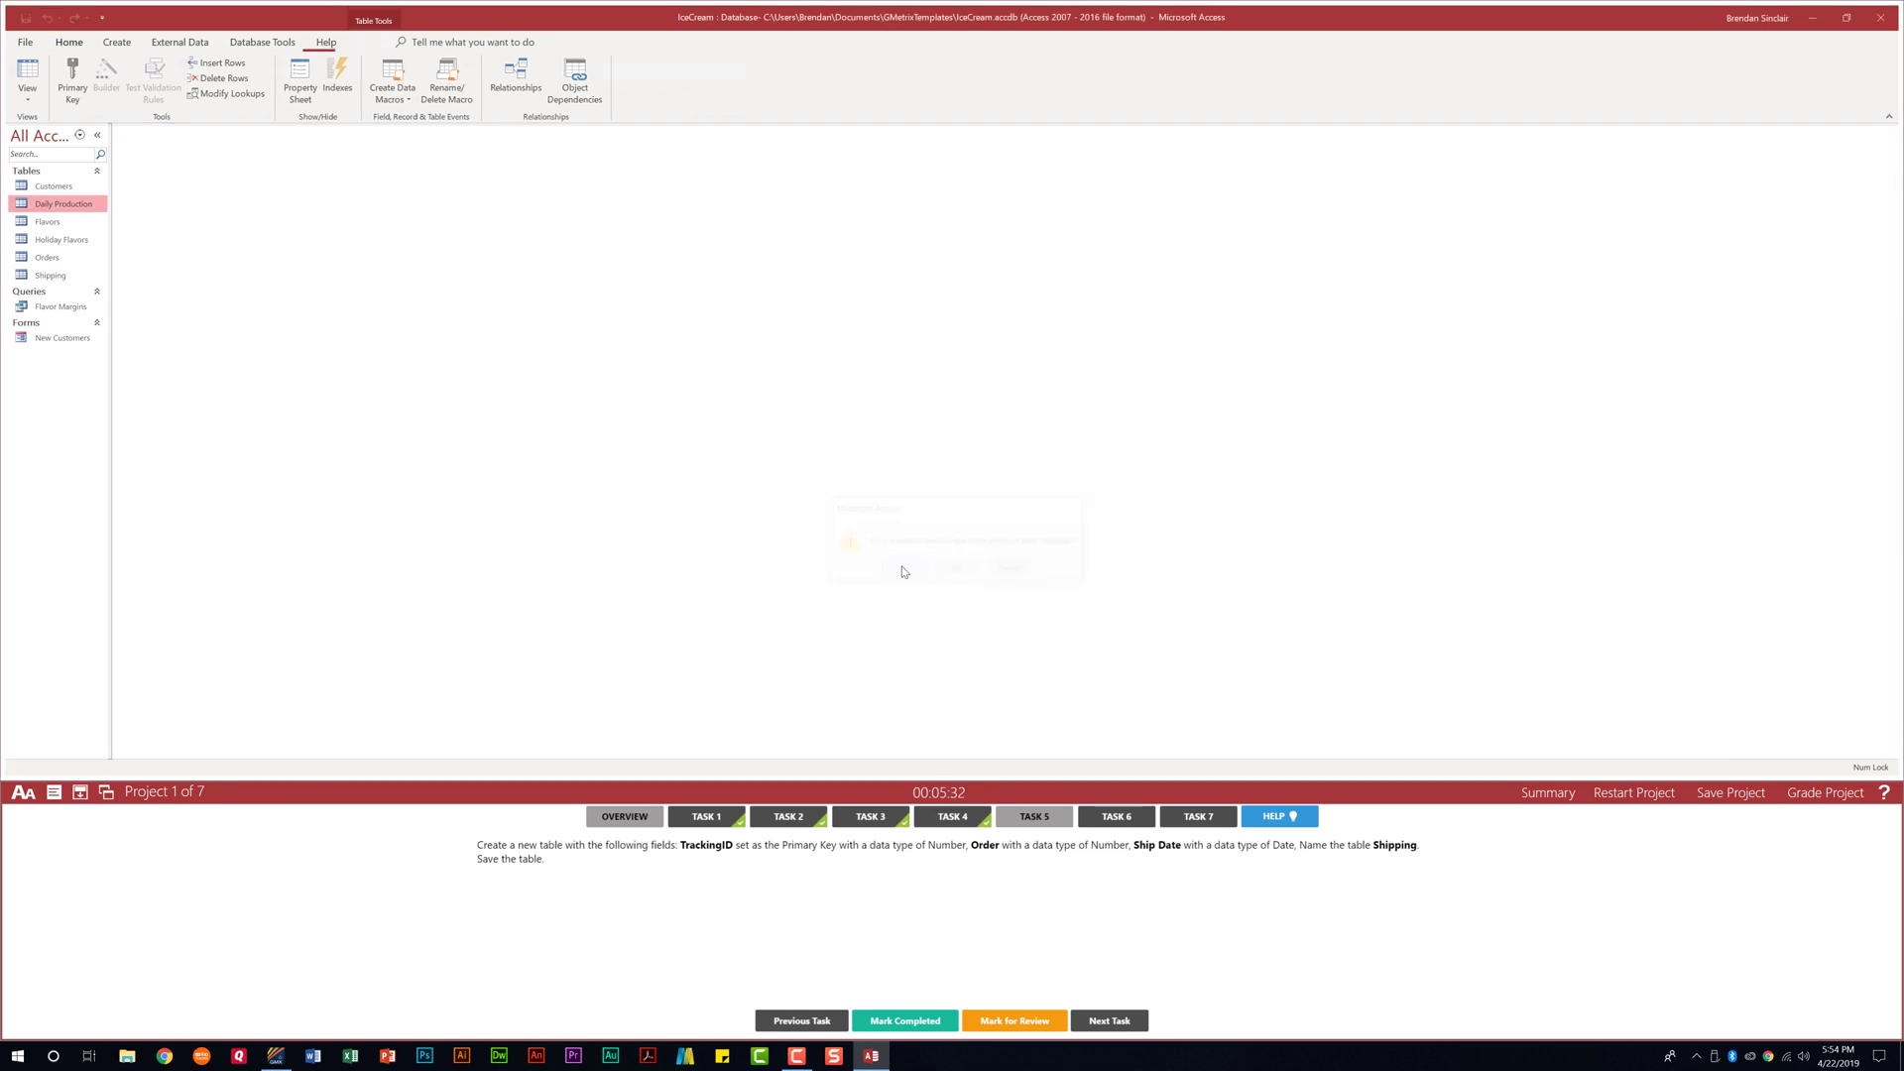
left_click(932, 1023)
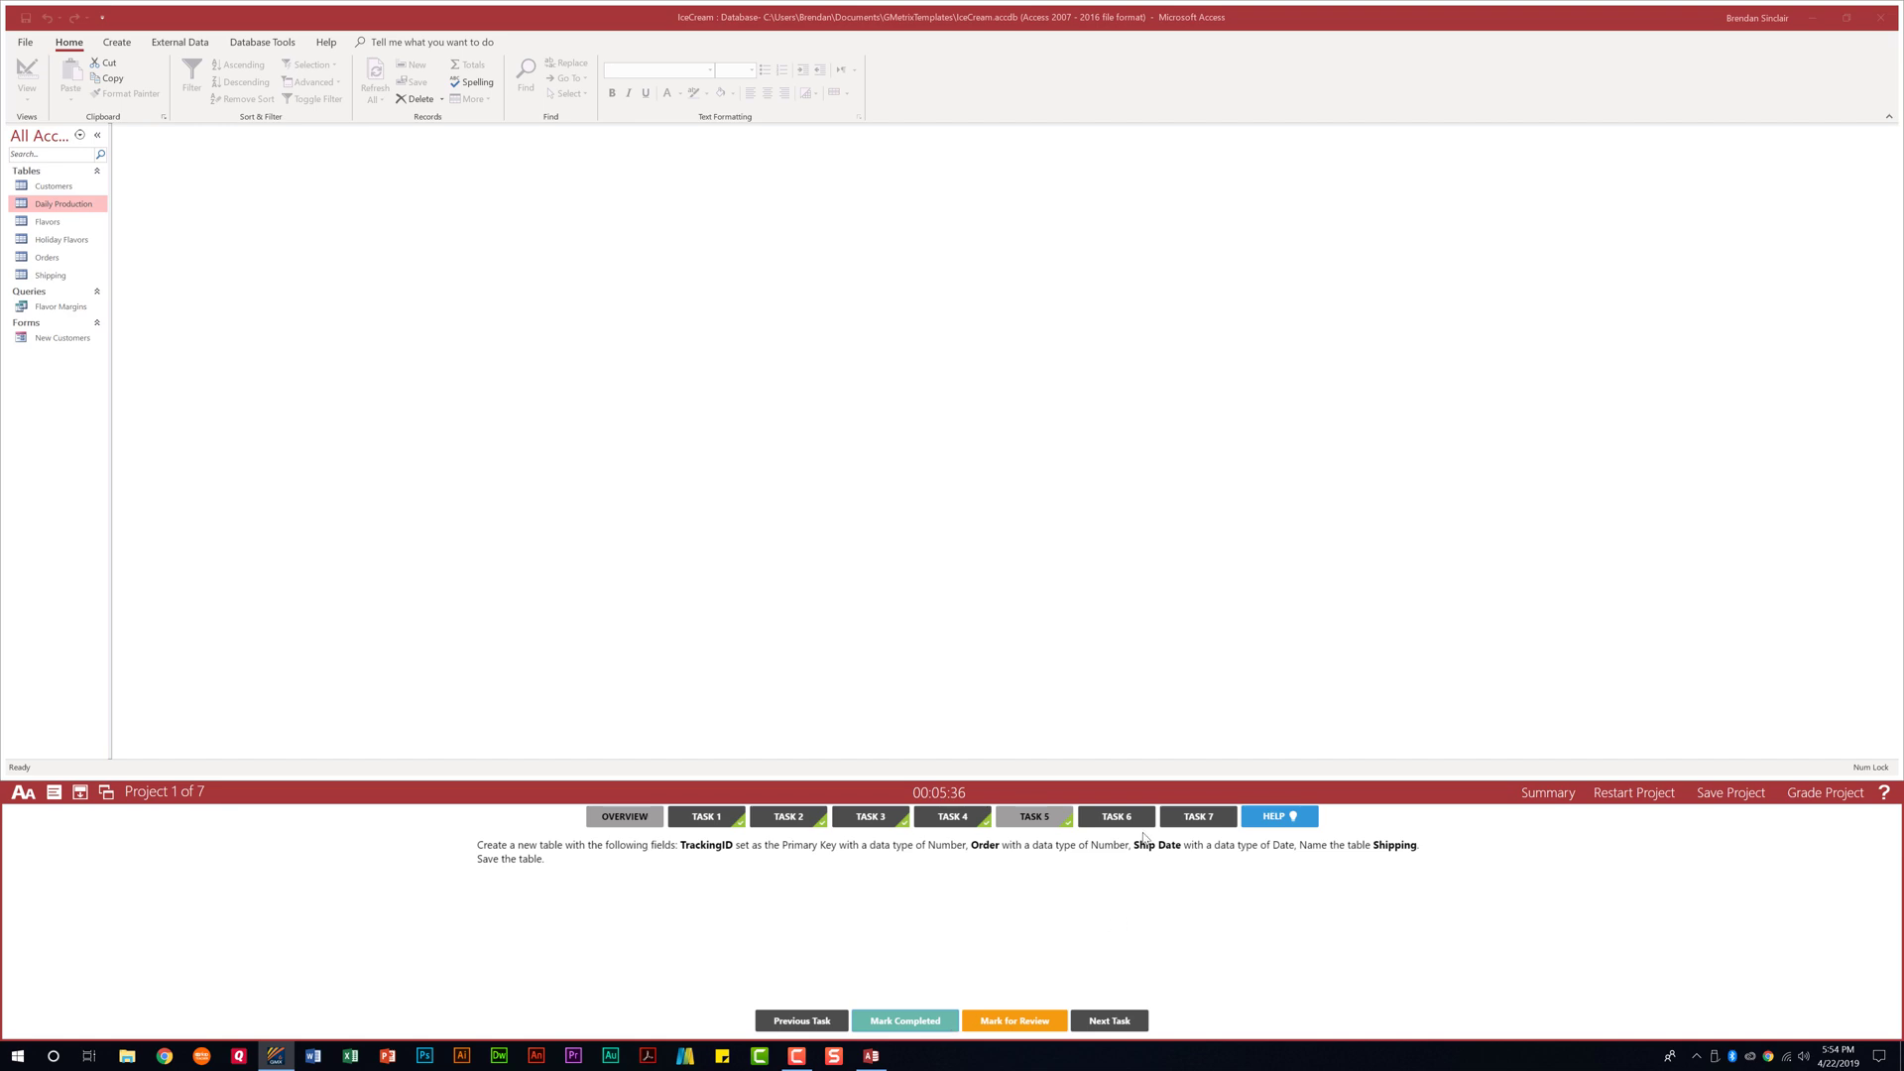
Bring up Task 6 and design a new query with the FlavorID and Flavor fields from the Holiday Flavors table
left_click(1134, 818)
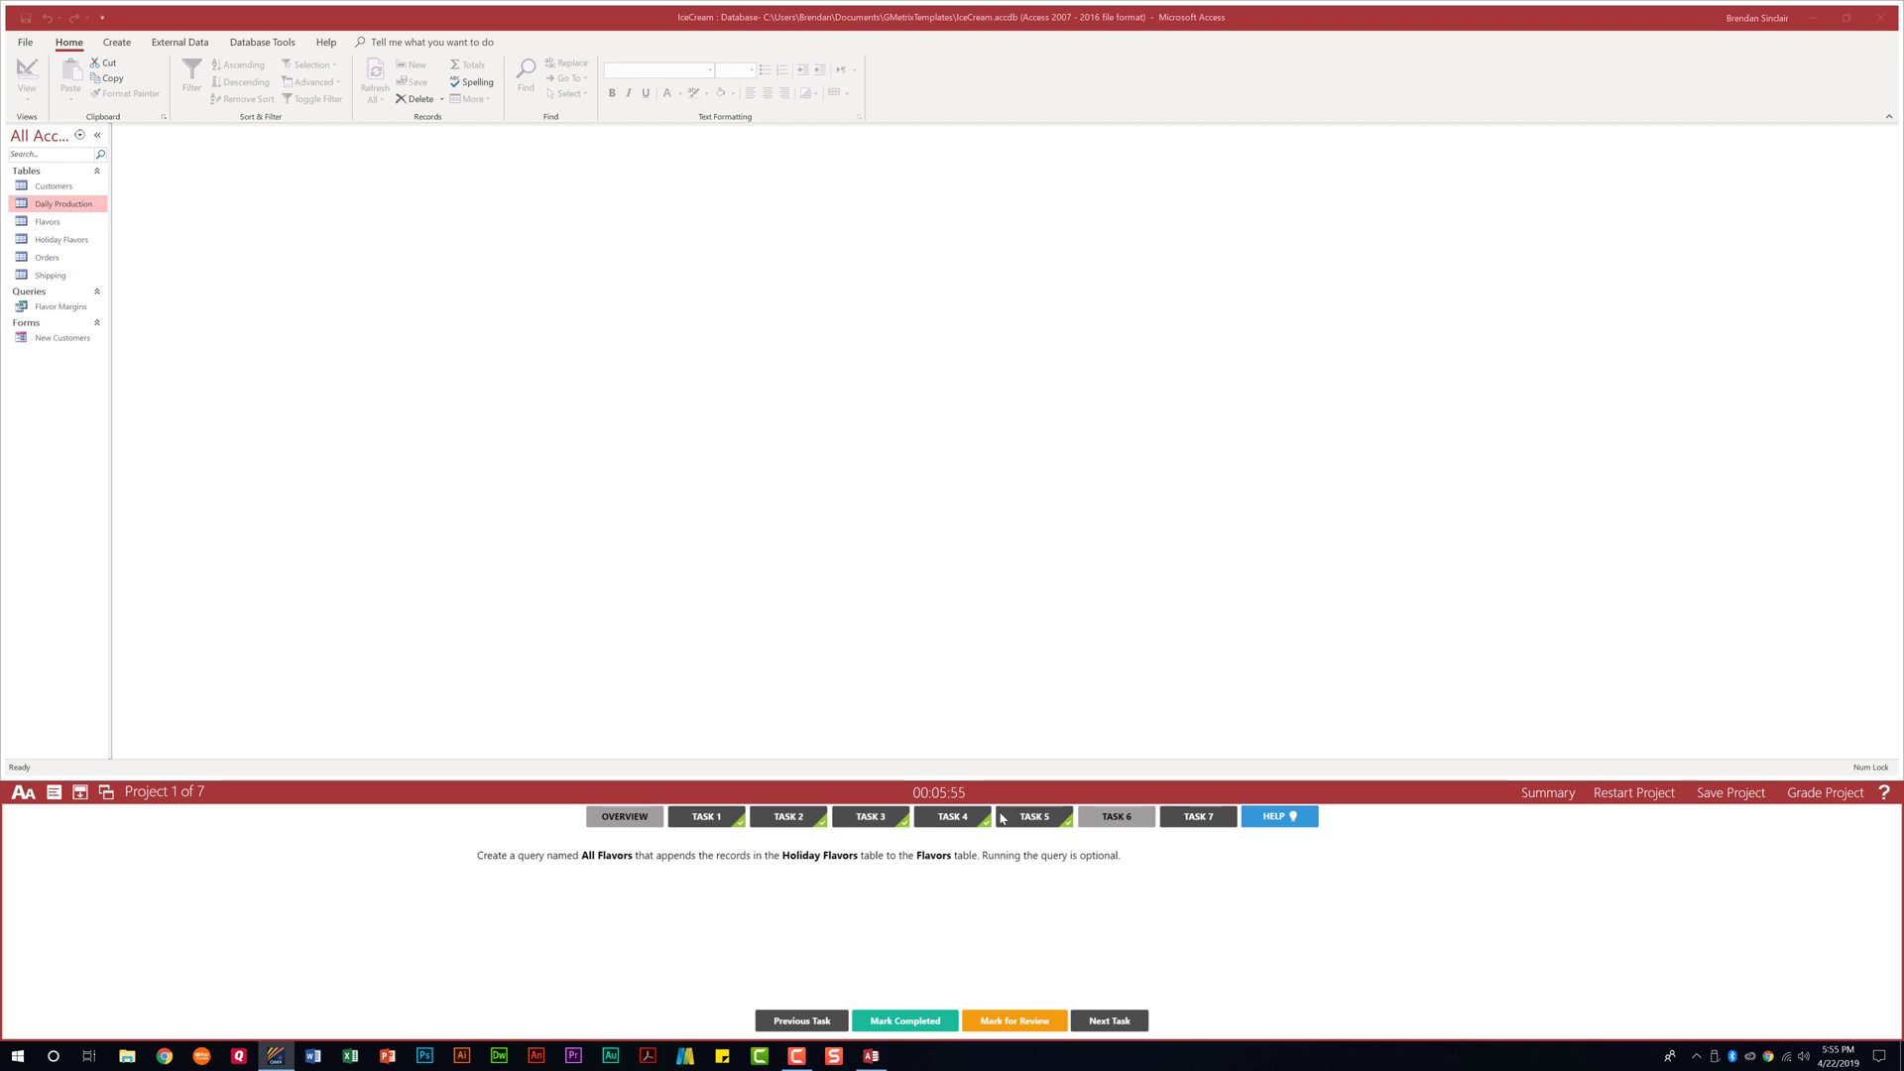
left_click(117, 43)
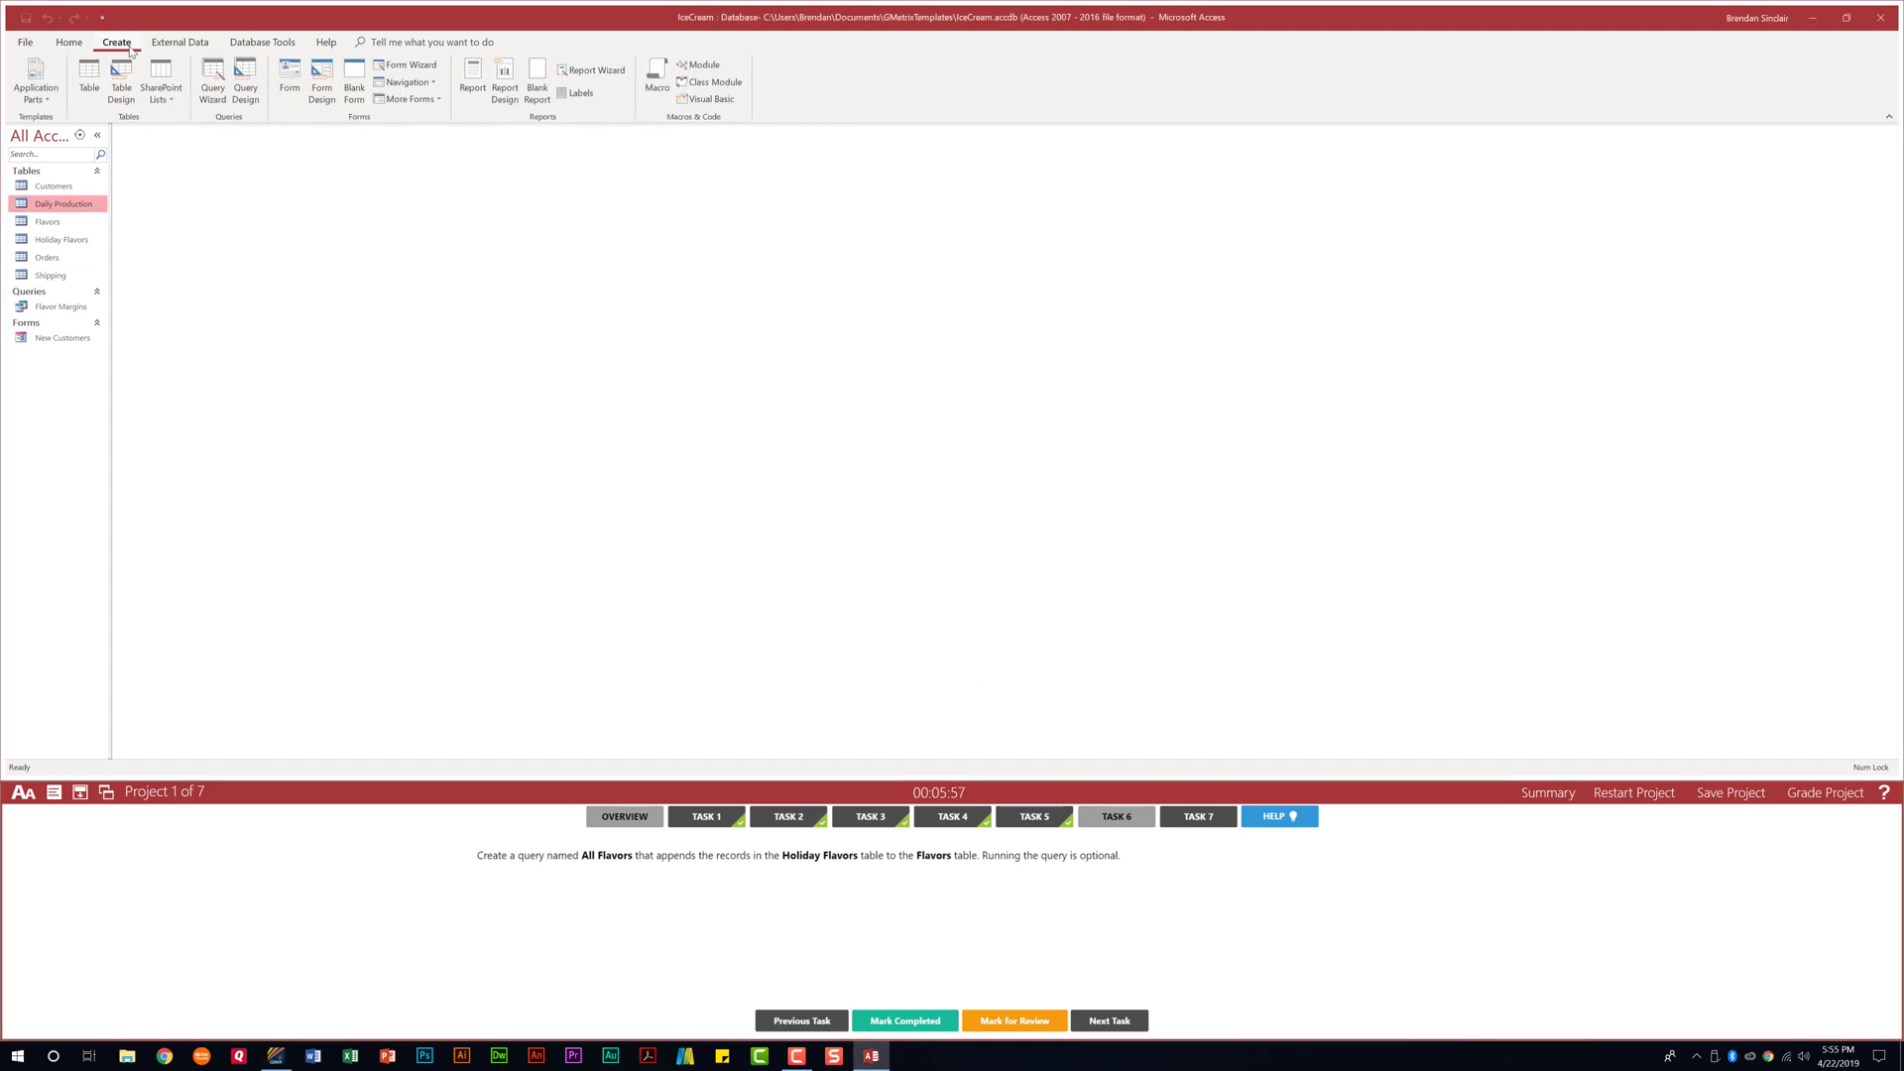
left_click(252, 103)
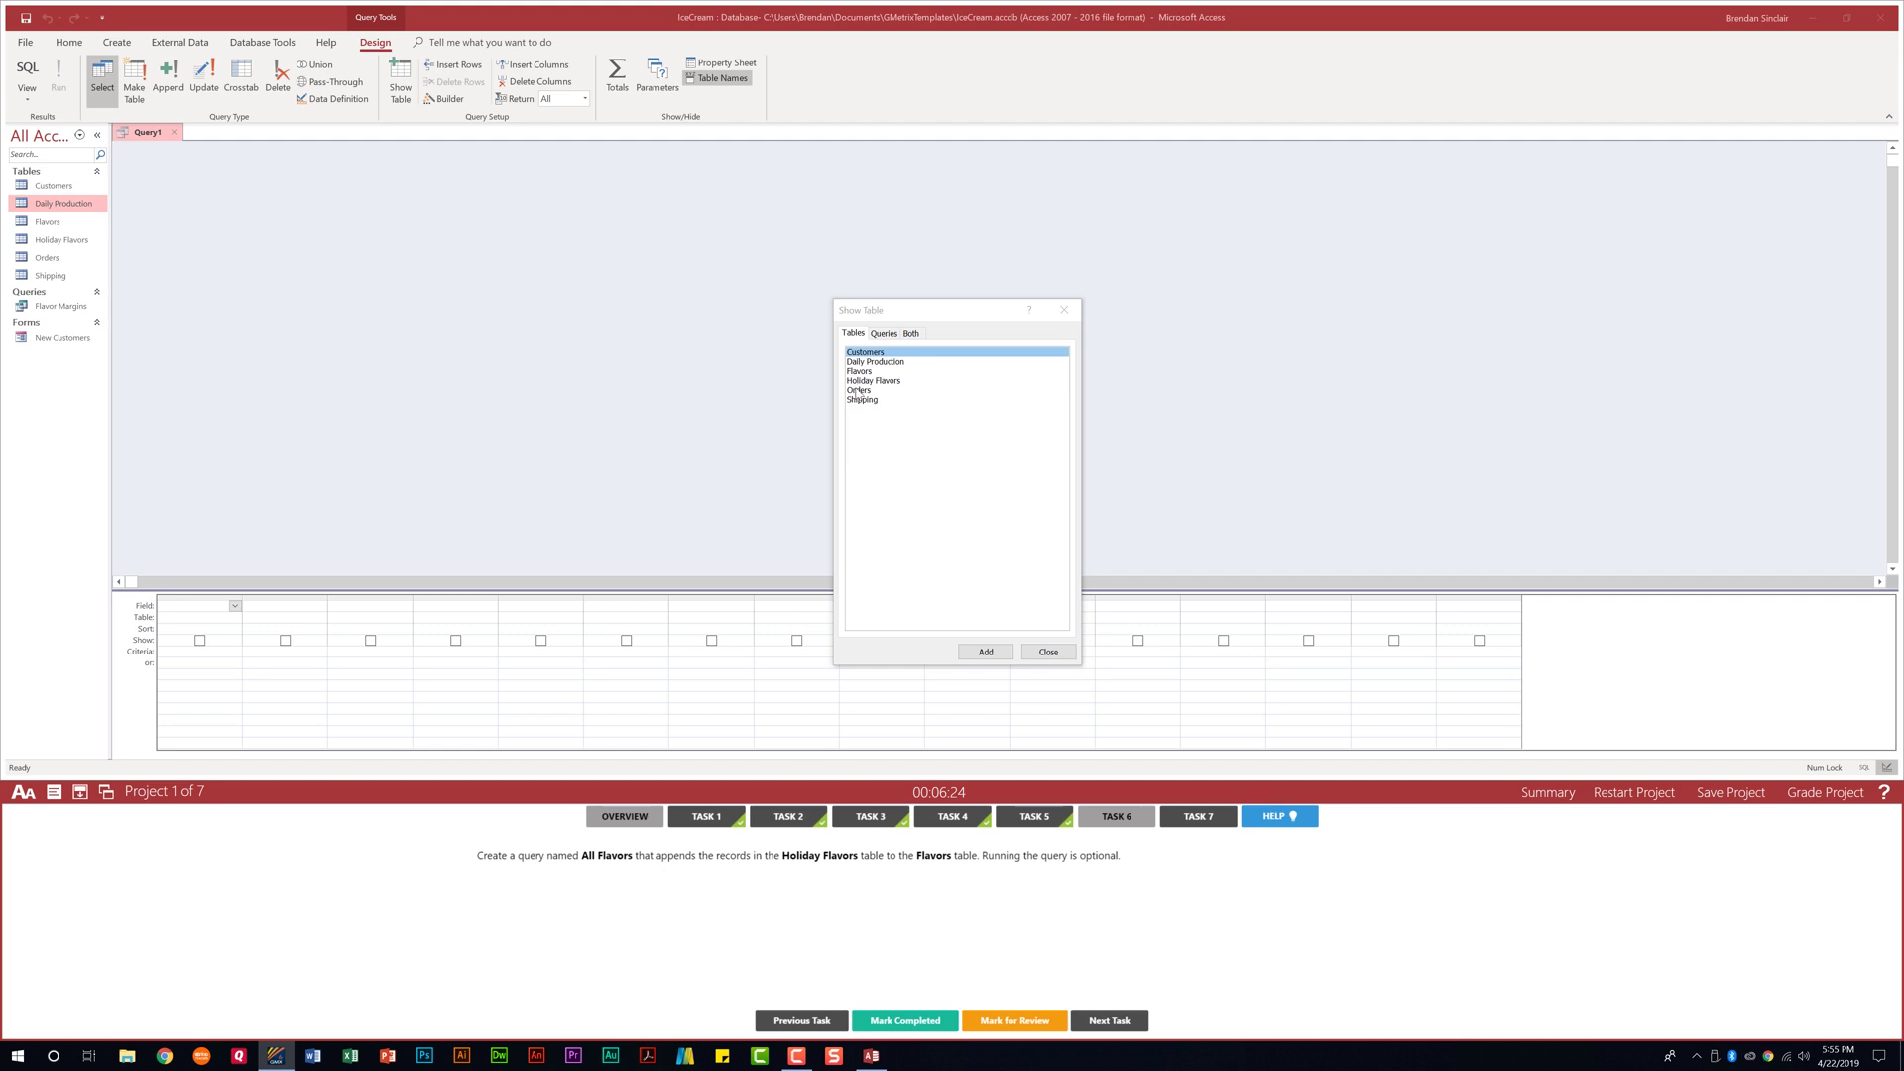
double_click(878, 382)
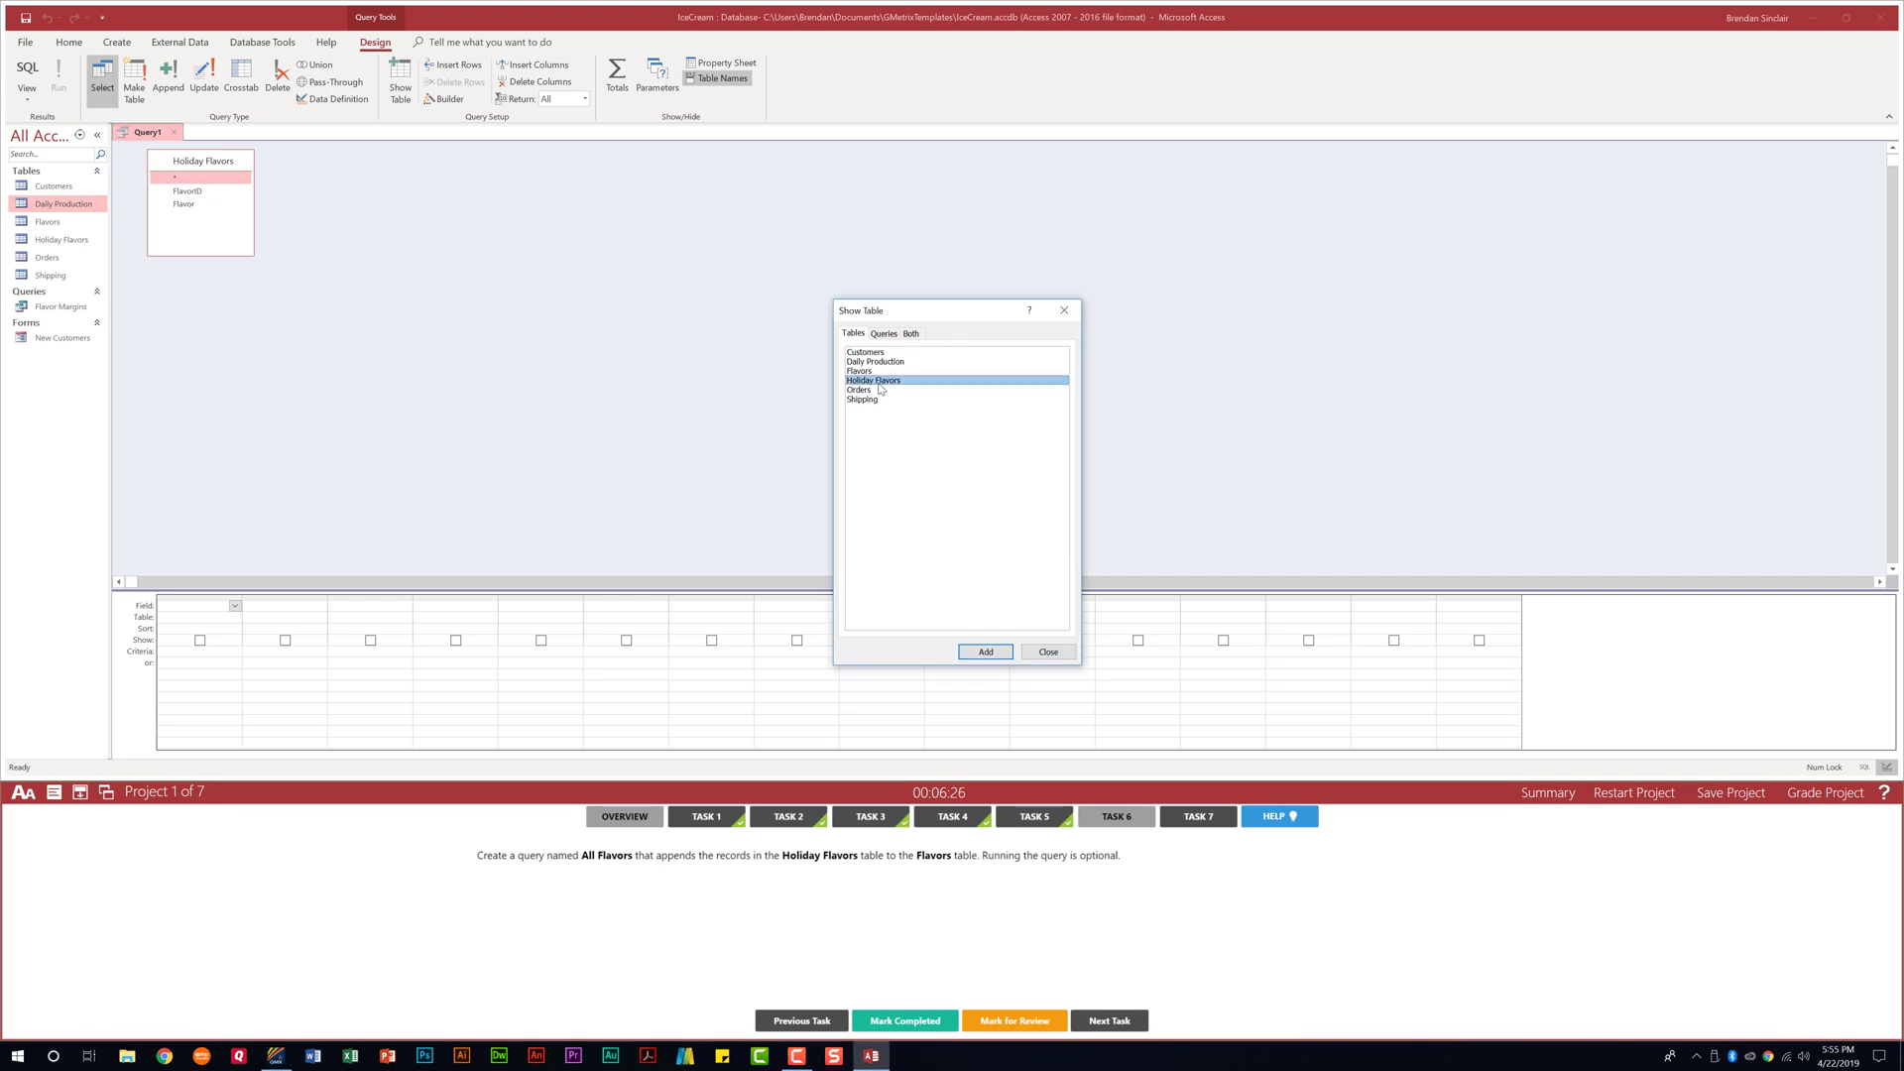
left_click(1050, 654)
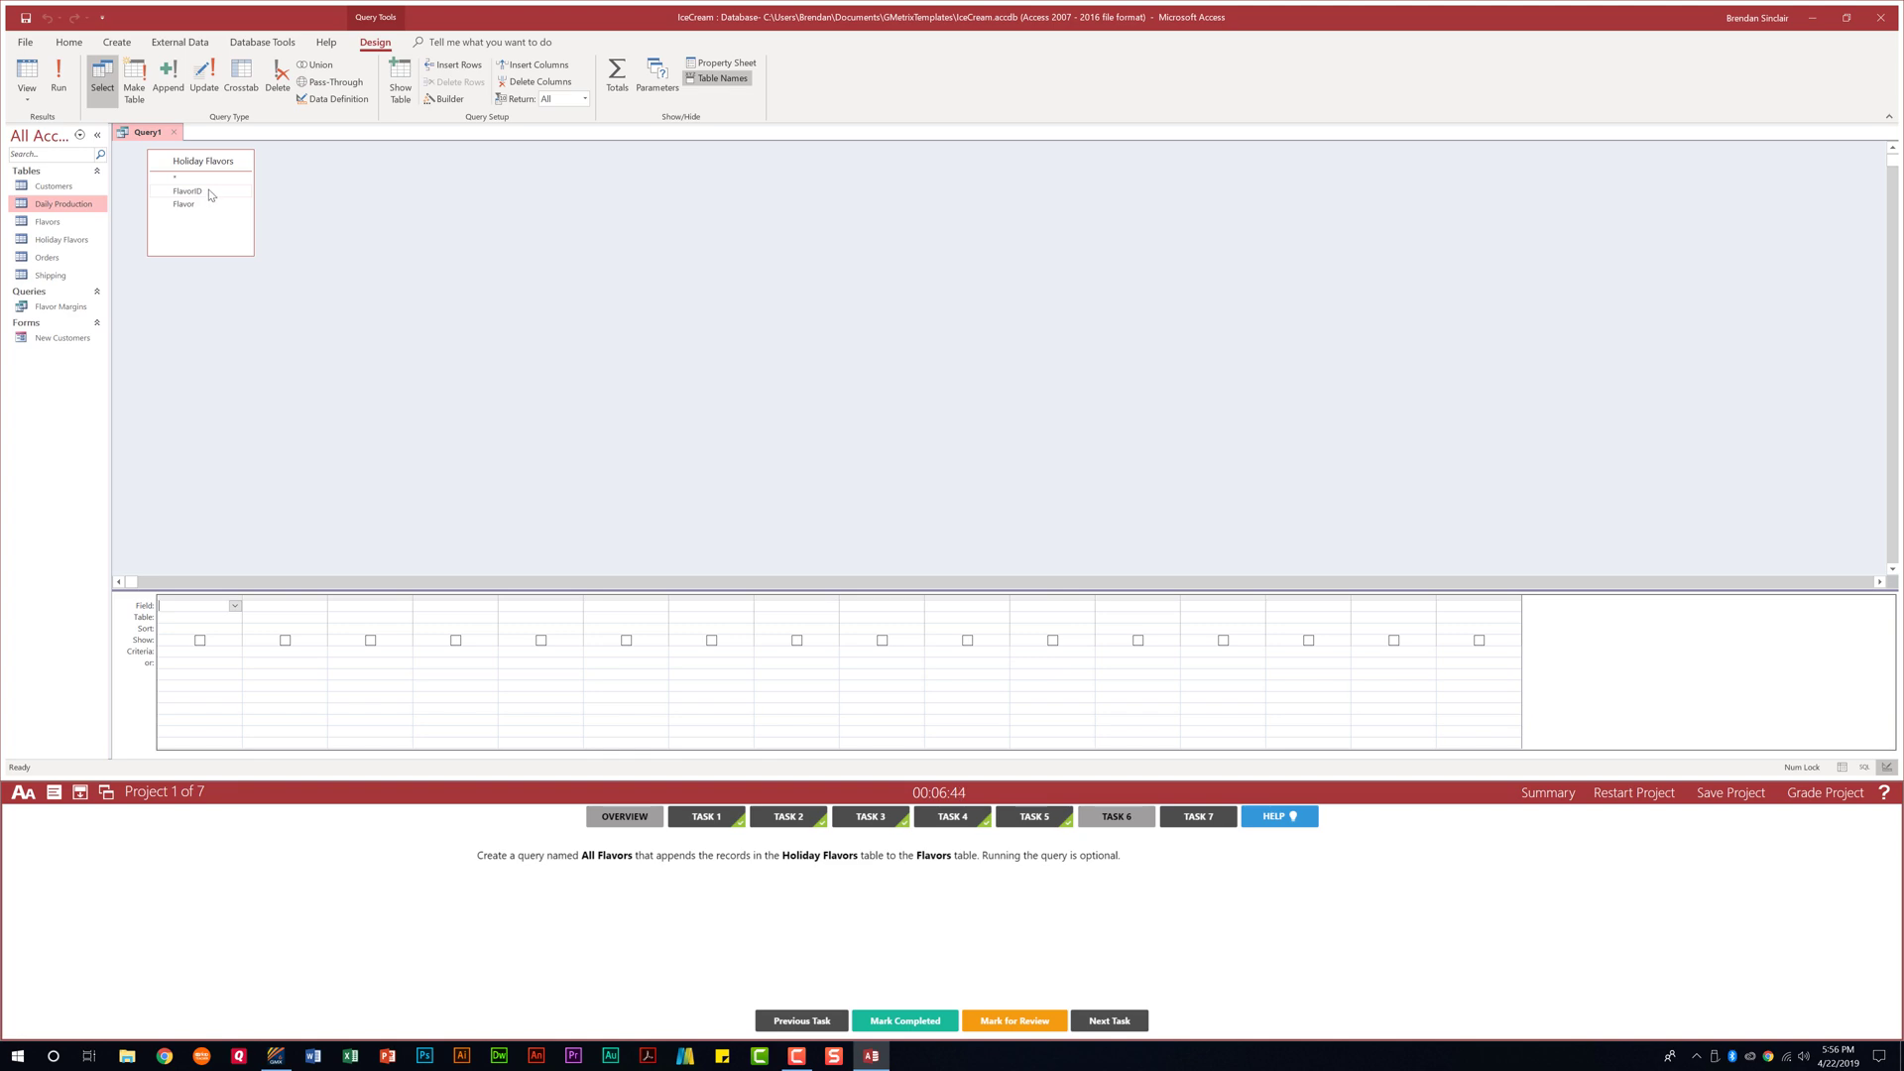
double_click(209, 194)
double_click(202, 205)
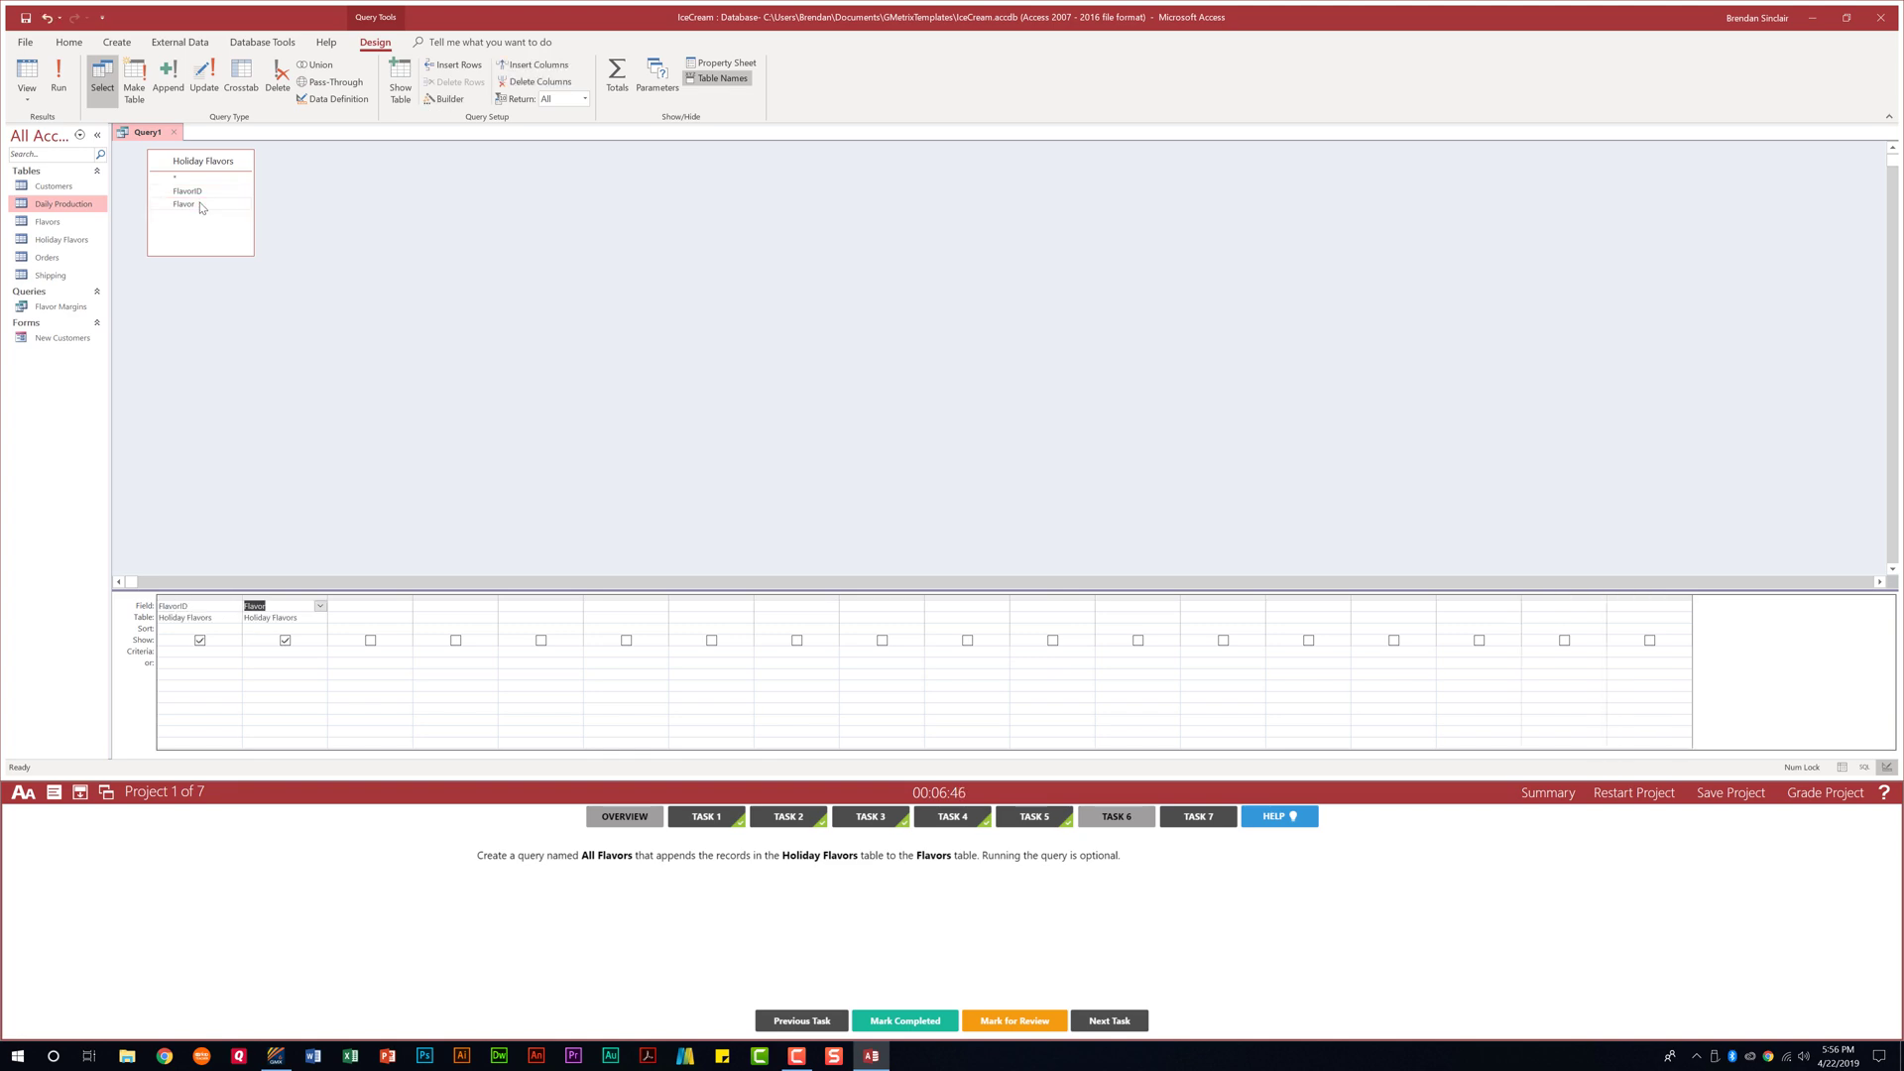
Turn the query into an append query that targets the Flavors table in the current database
left_click(175, 93)
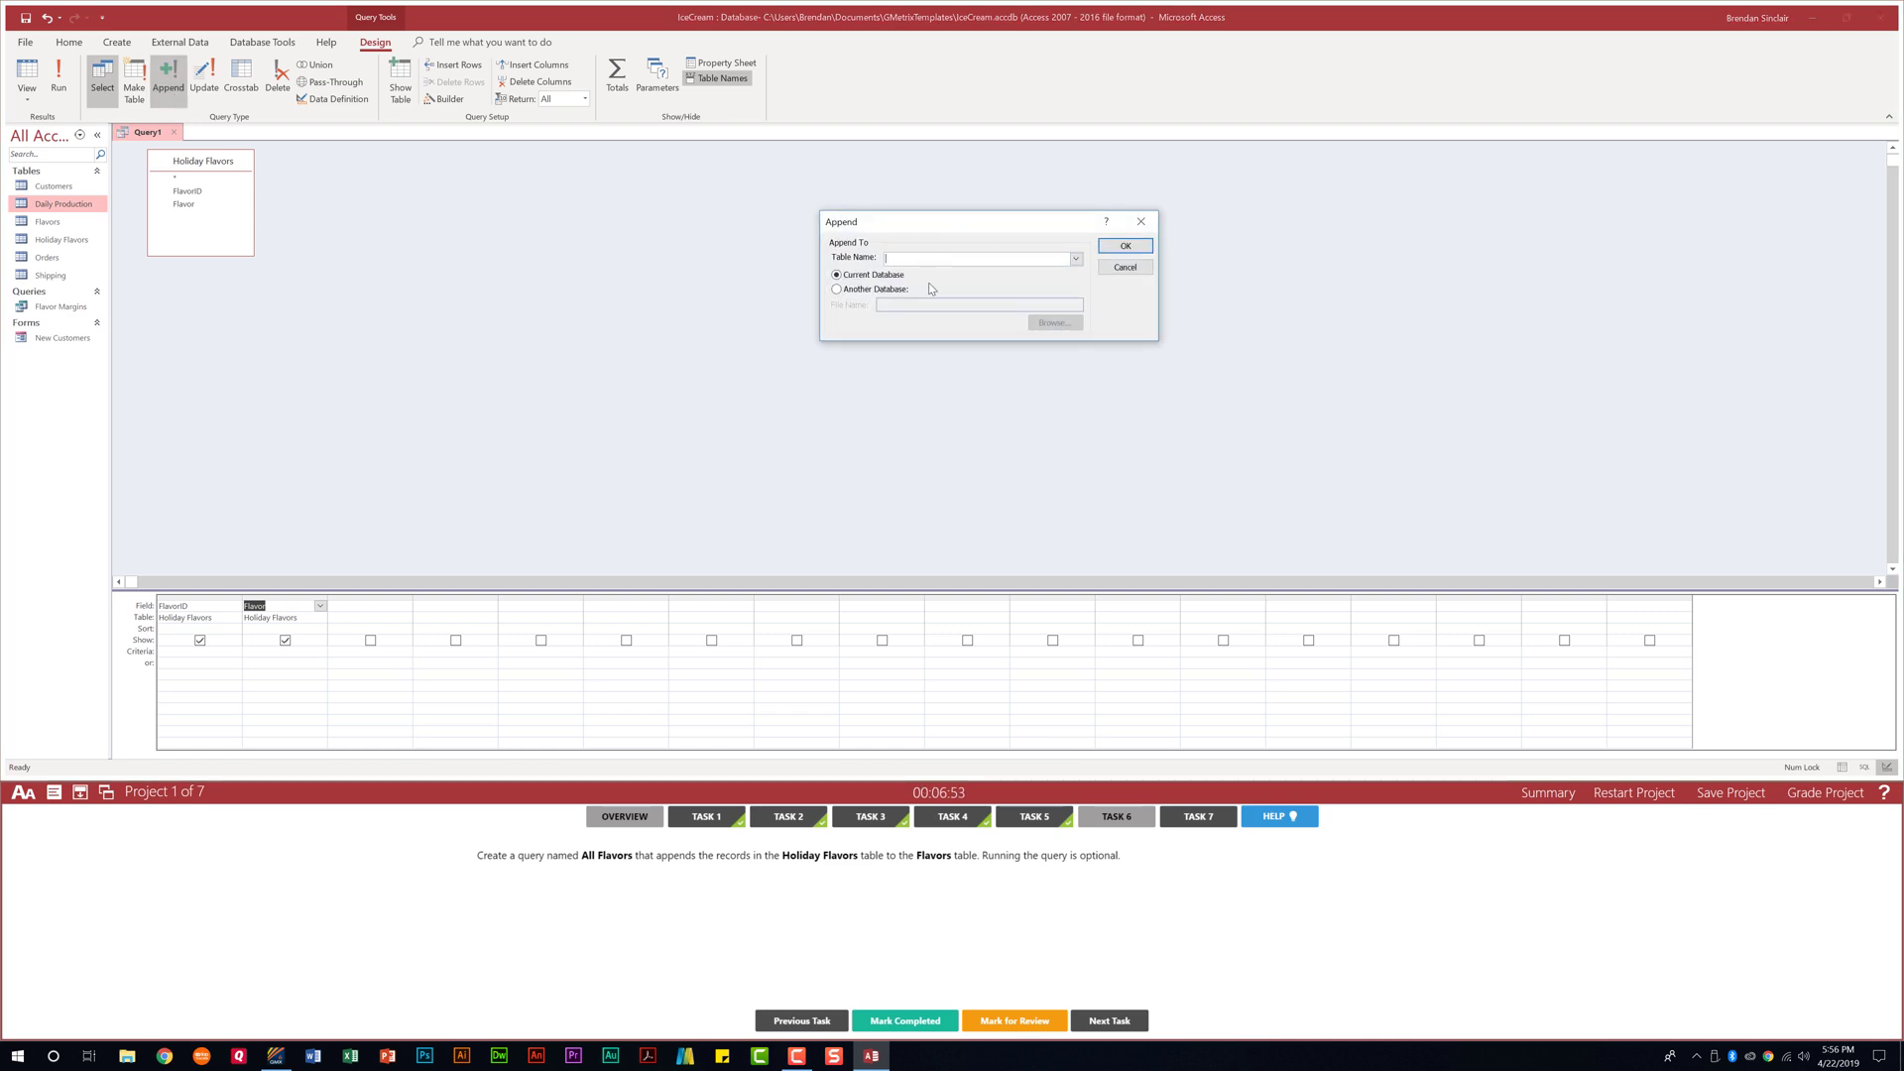
left_click(1076, 259)
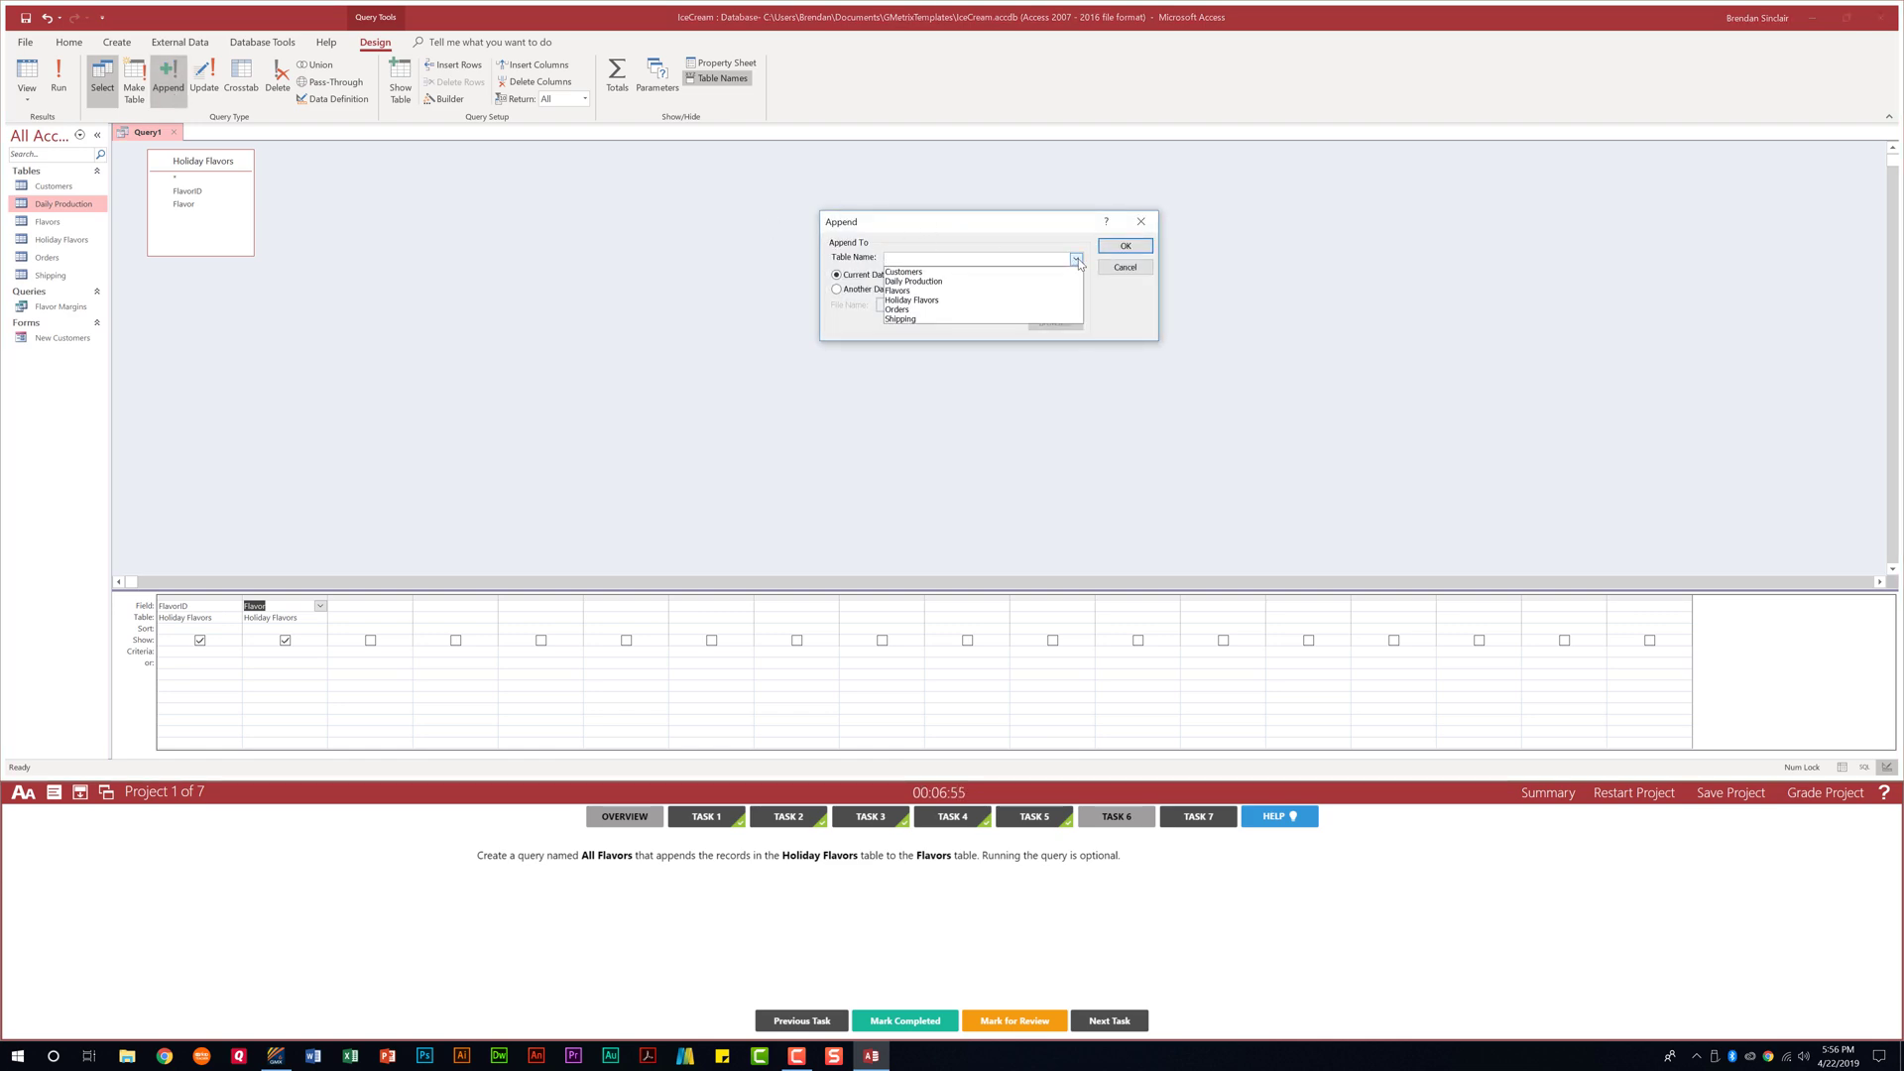
left_click(1069, 292)
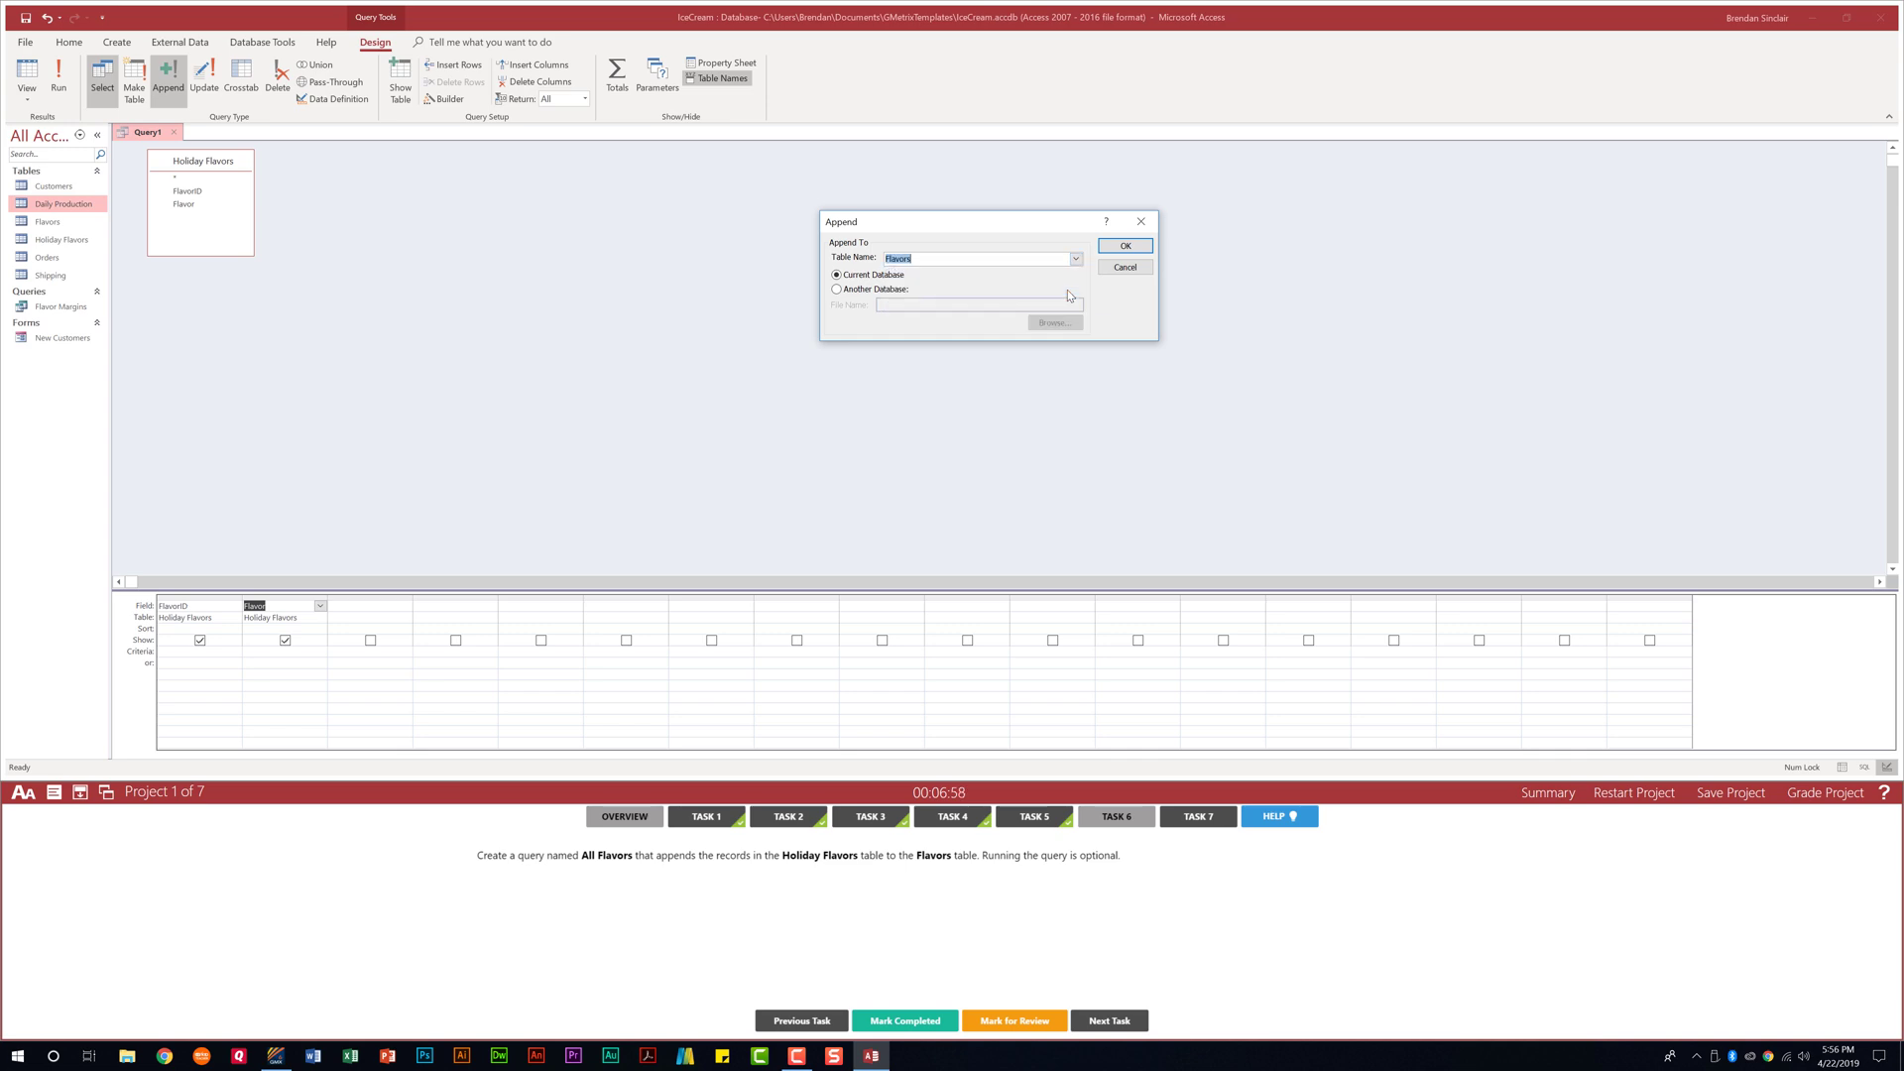
left_click(1126, 246)
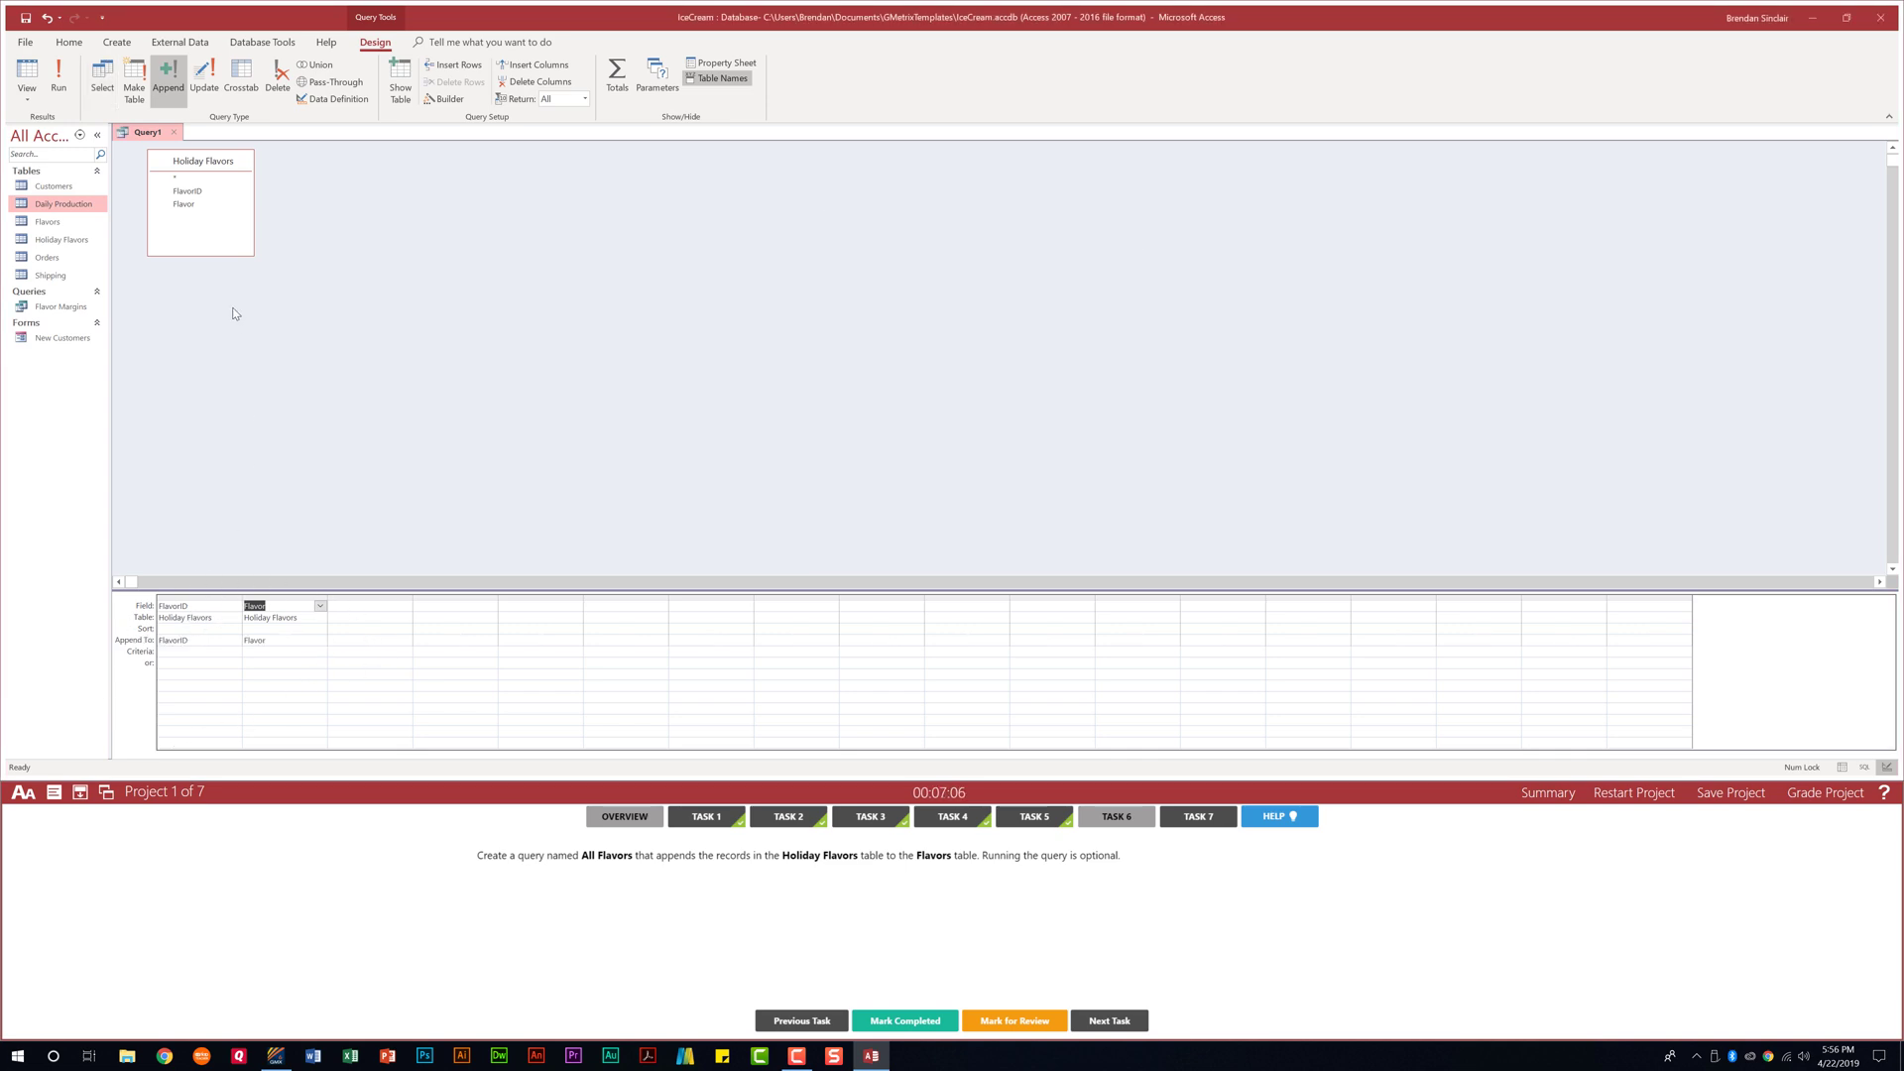
Close the append query, saving it as All Flavors, and mark Task 6 completed
left_click(175, 132)
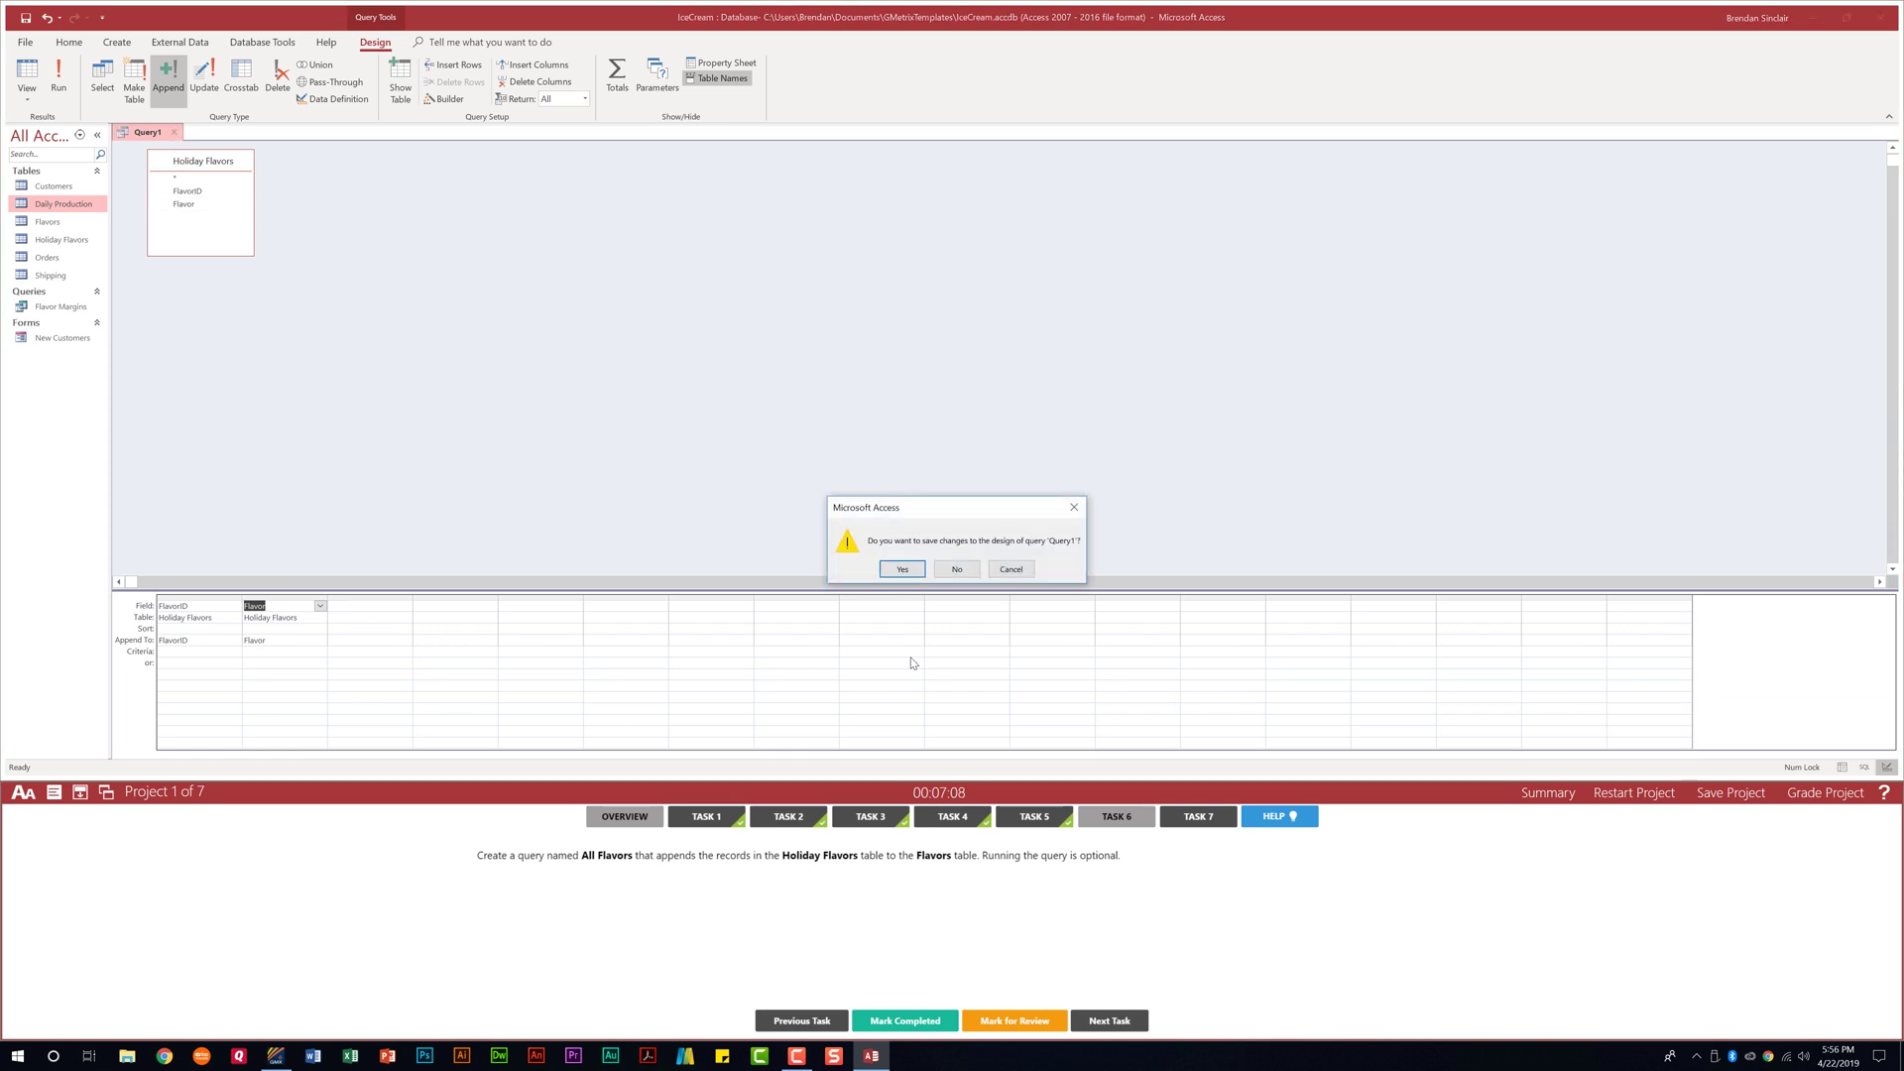
left_click(910, 566)
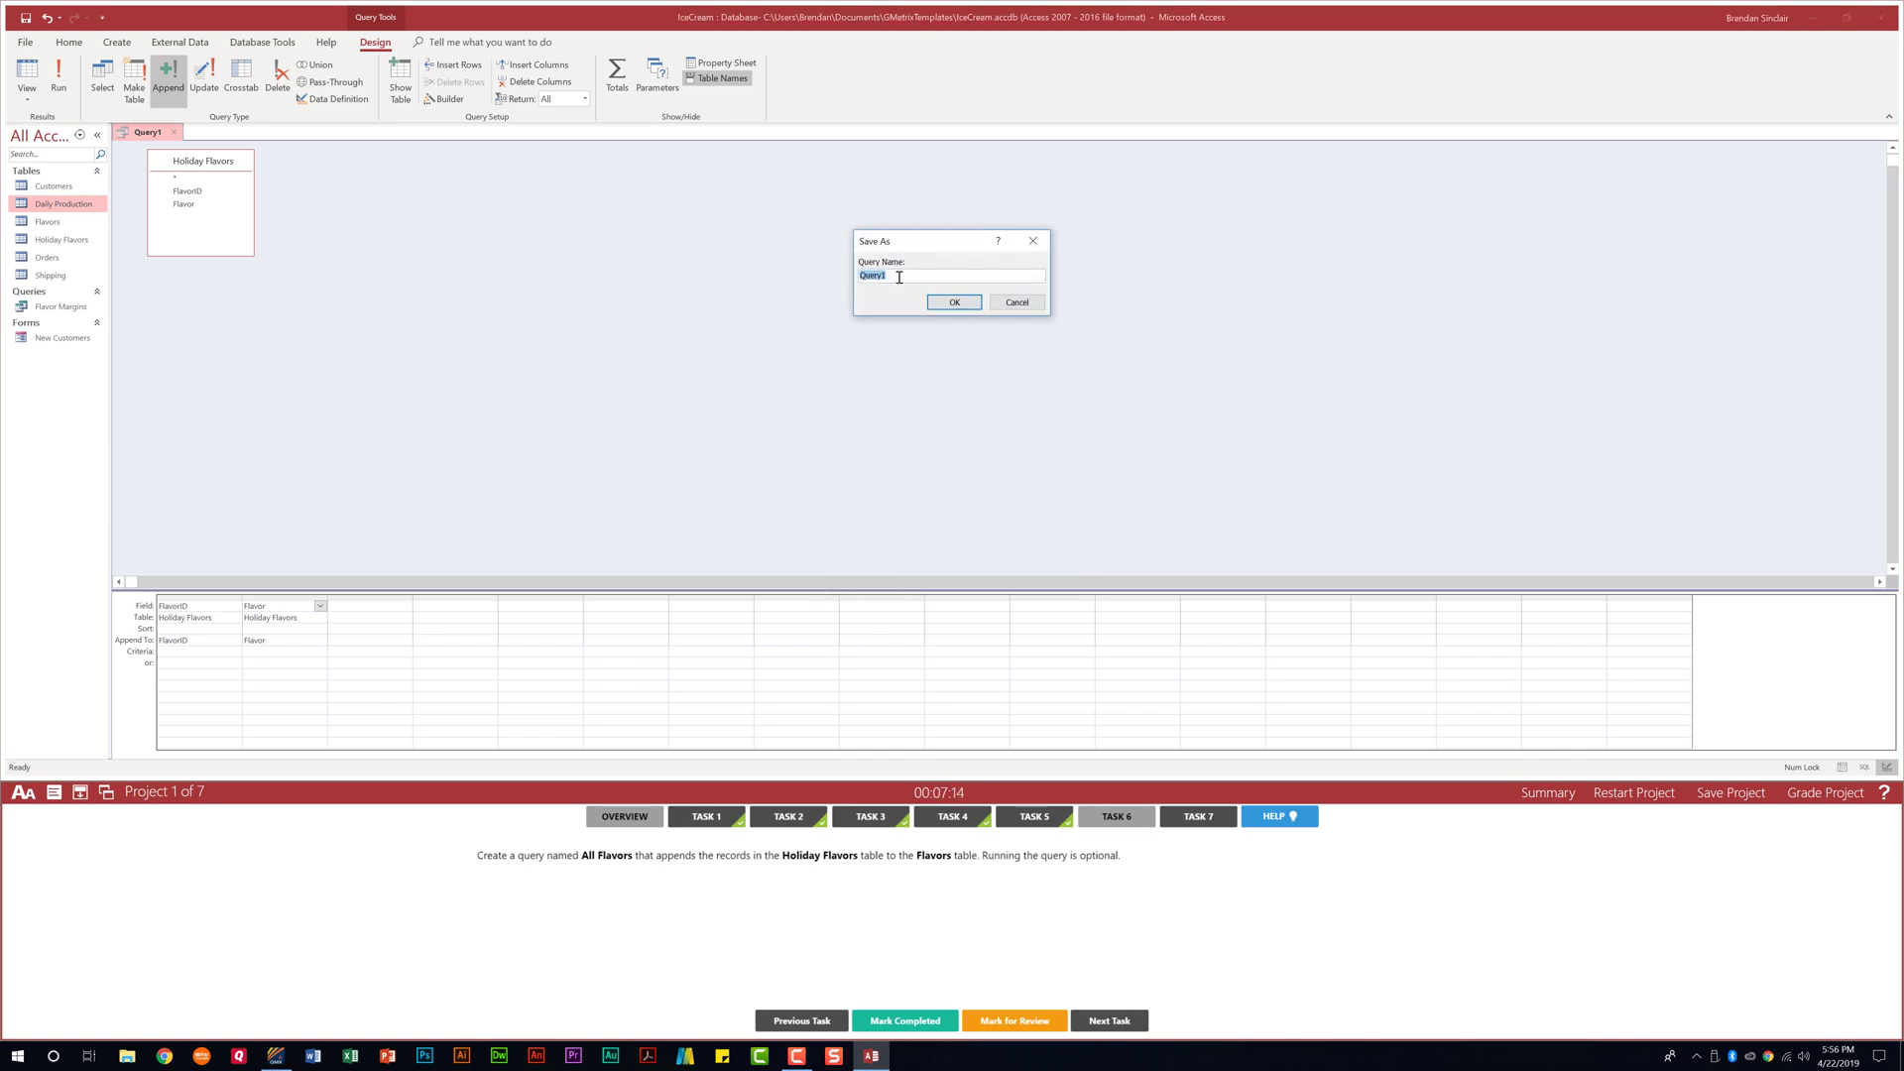
type("All Flavors")
left_click(952, 303)
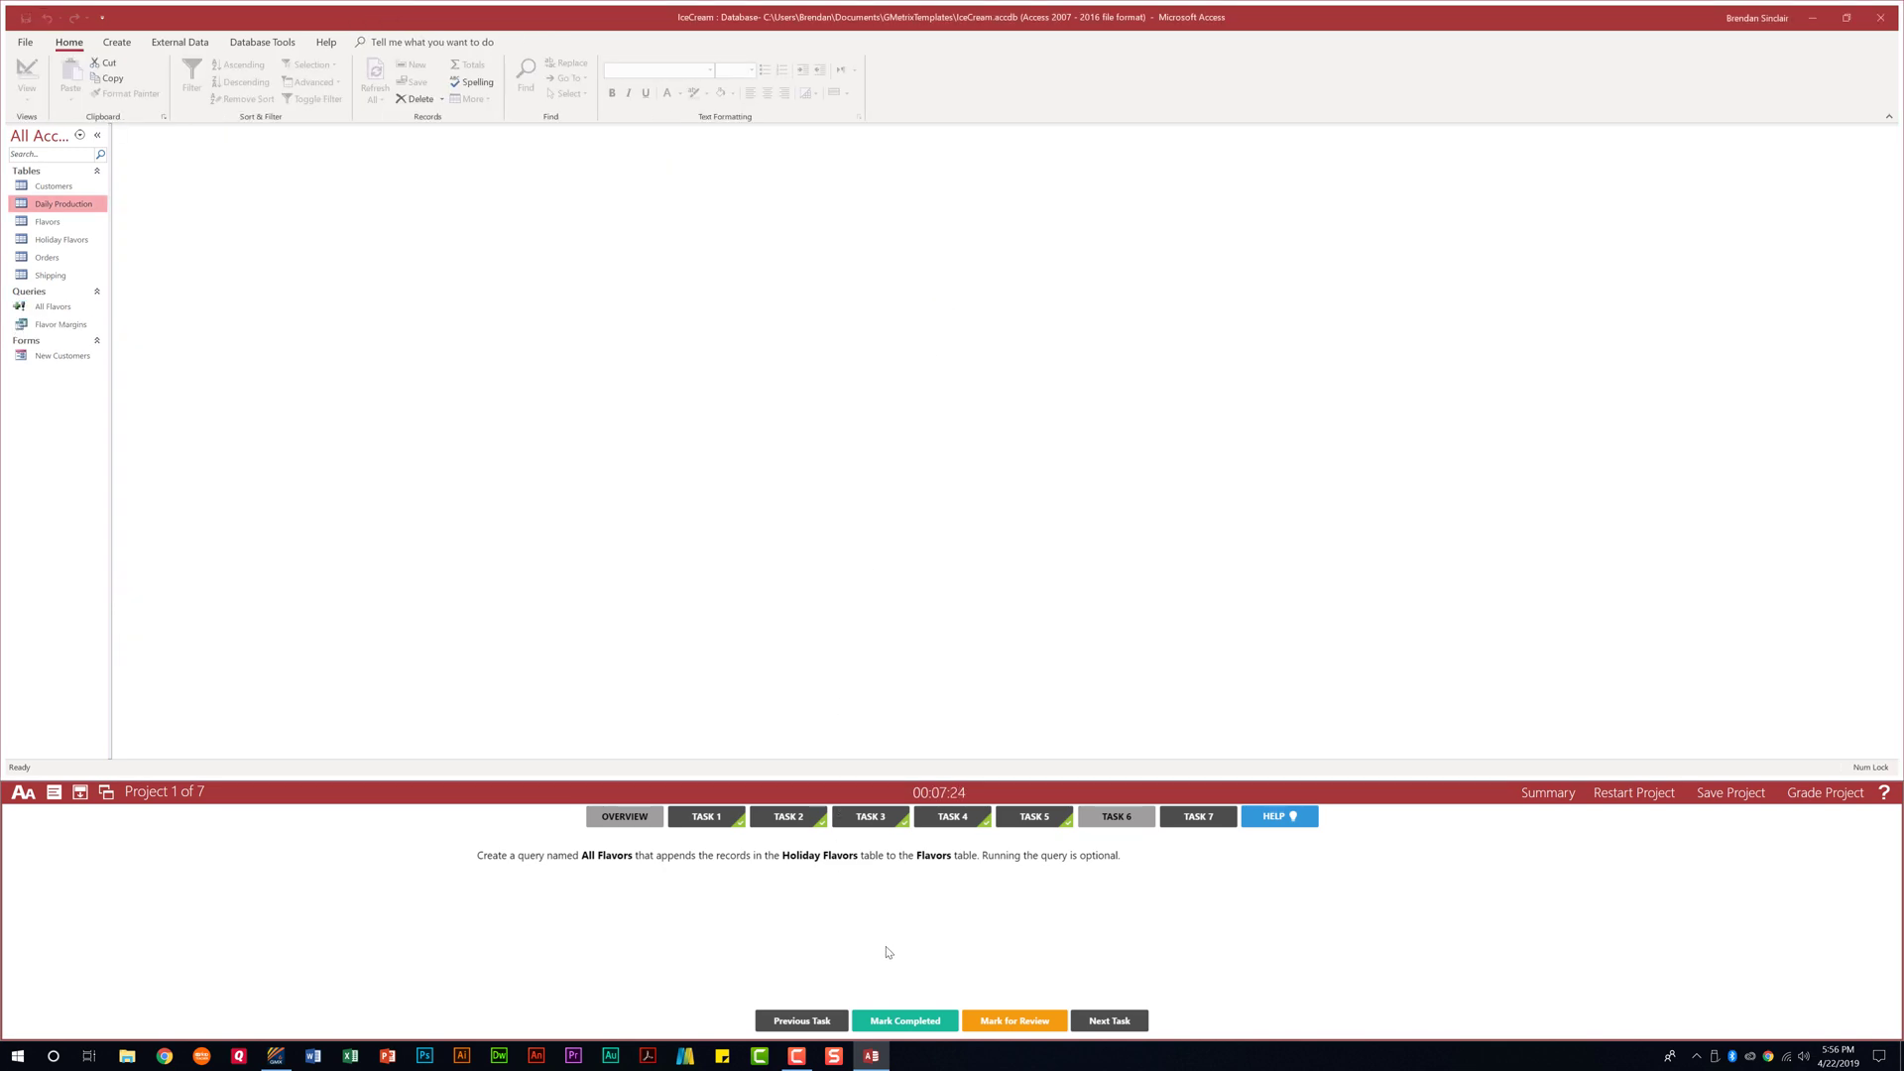
left_click(907, 1021)
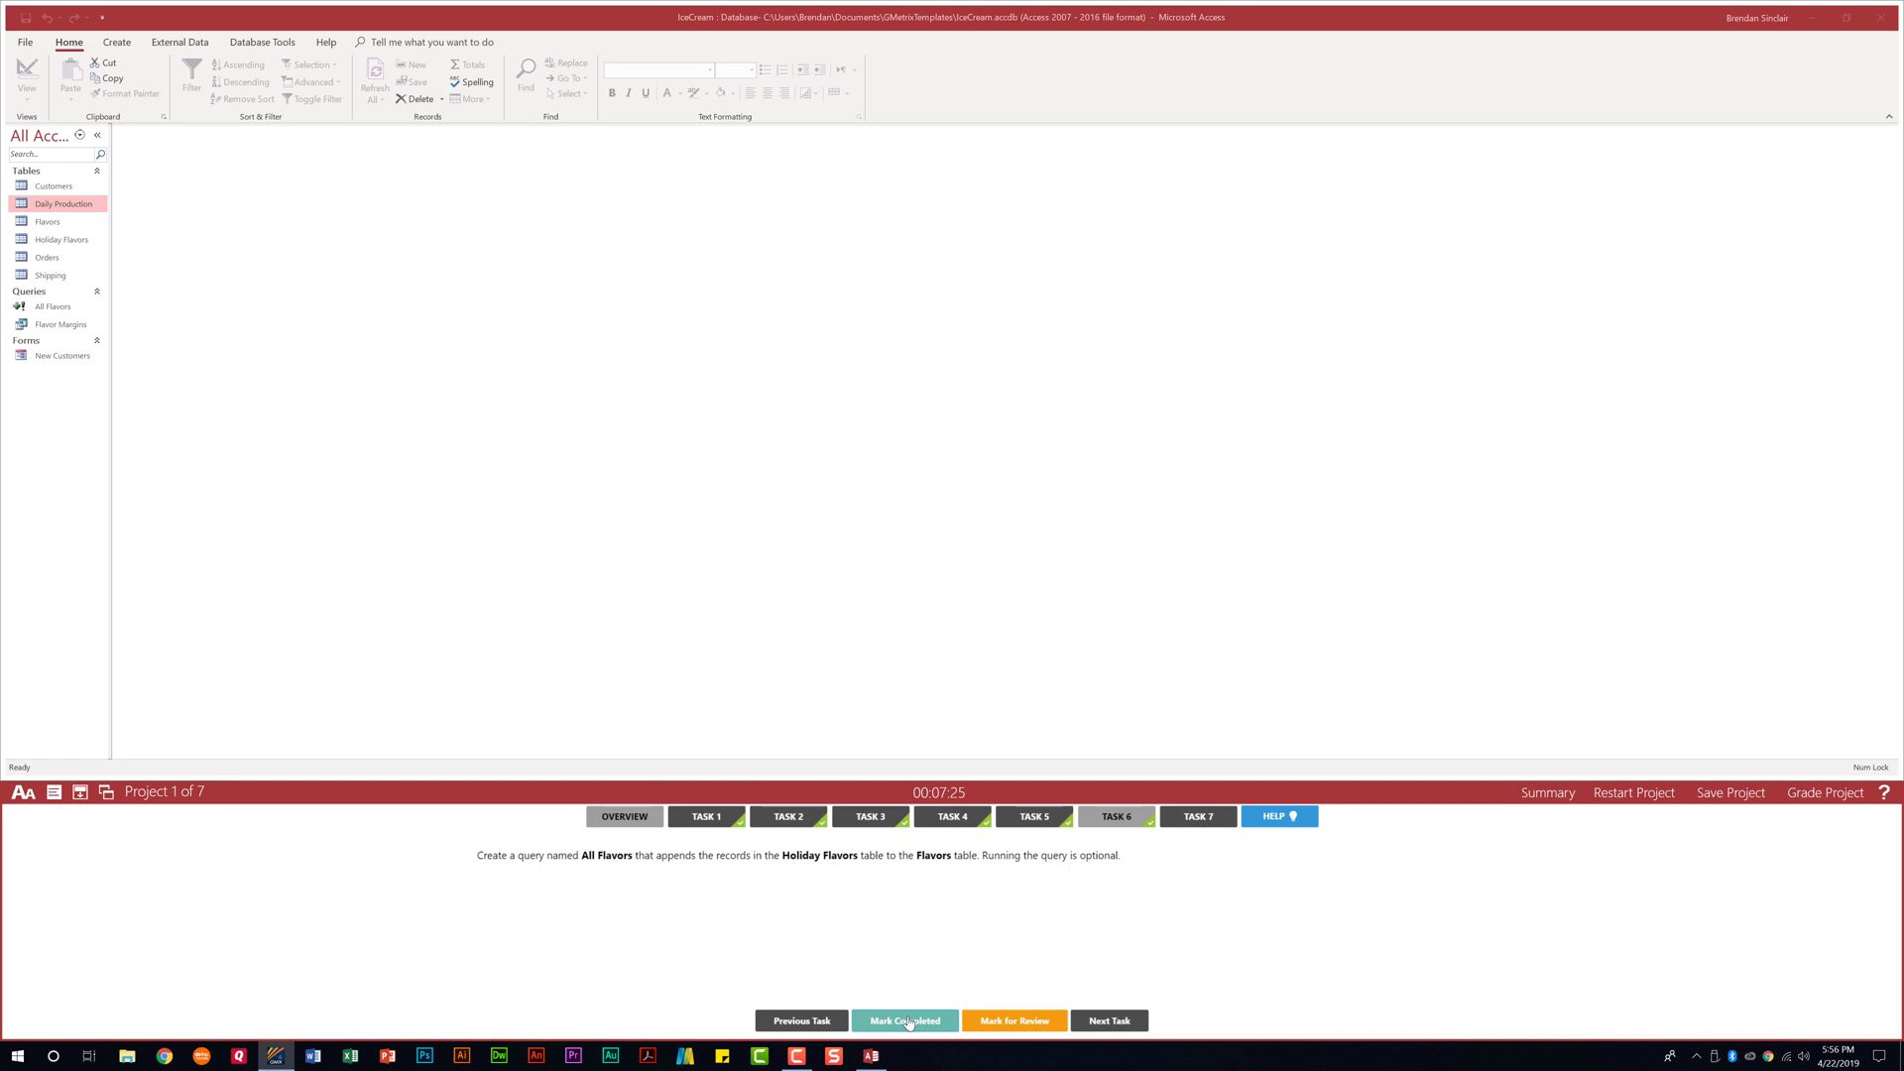
Bring up Task 7 and open the Flavor Margins query in Design view
left_click(1224, 820)
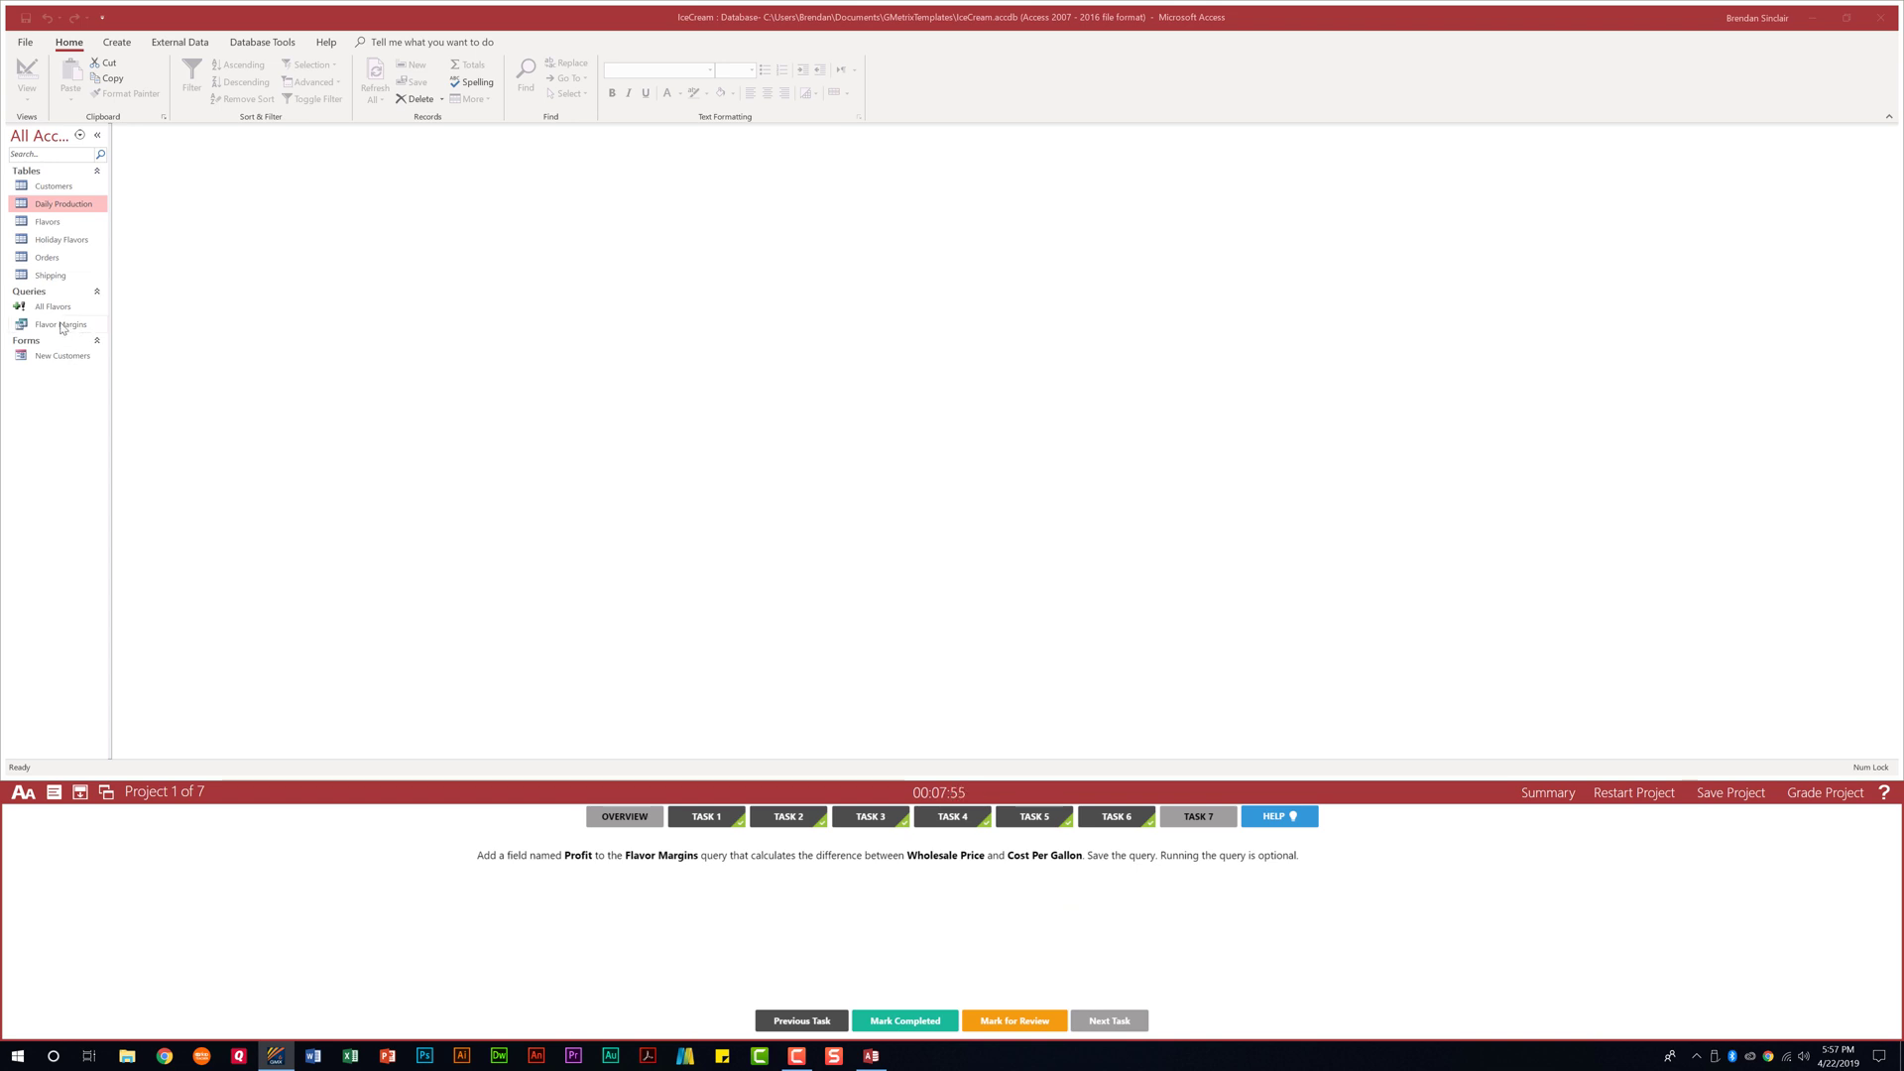
double_click(57, 327)
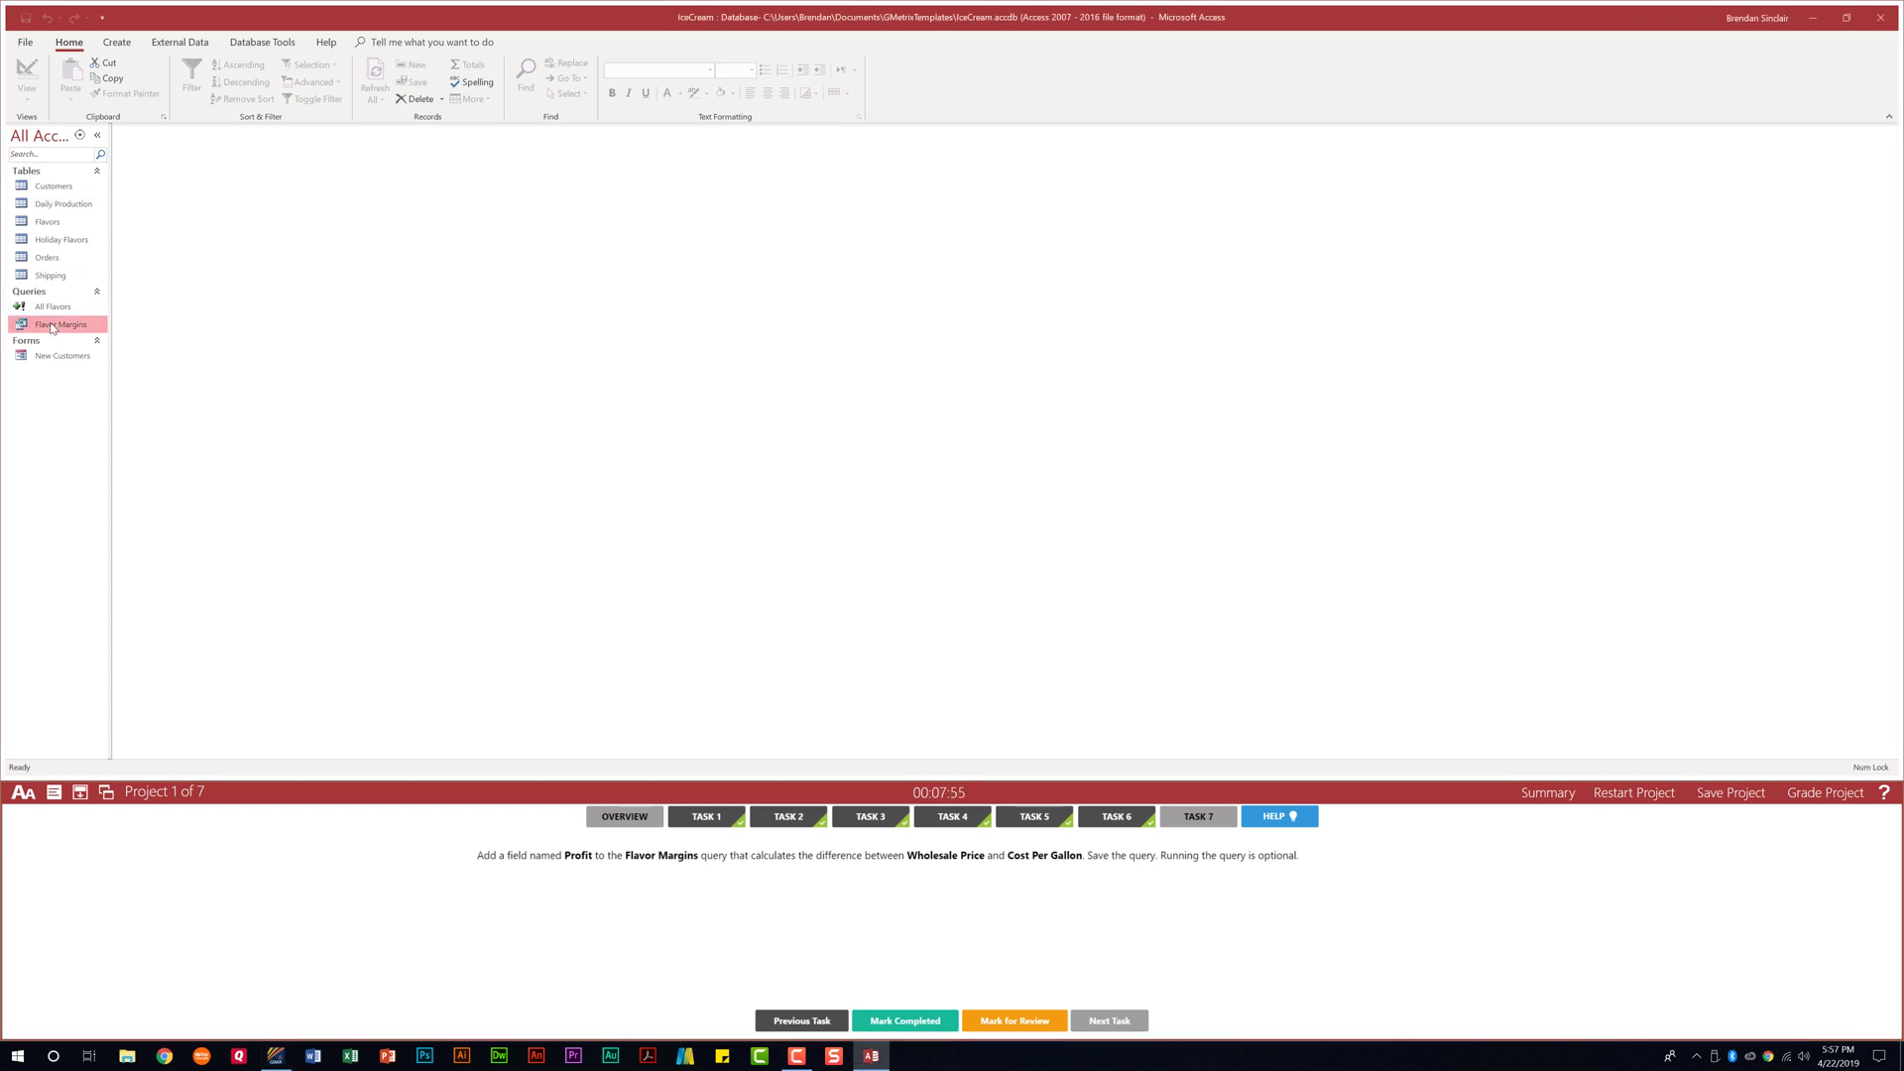
left_click(27, 91)
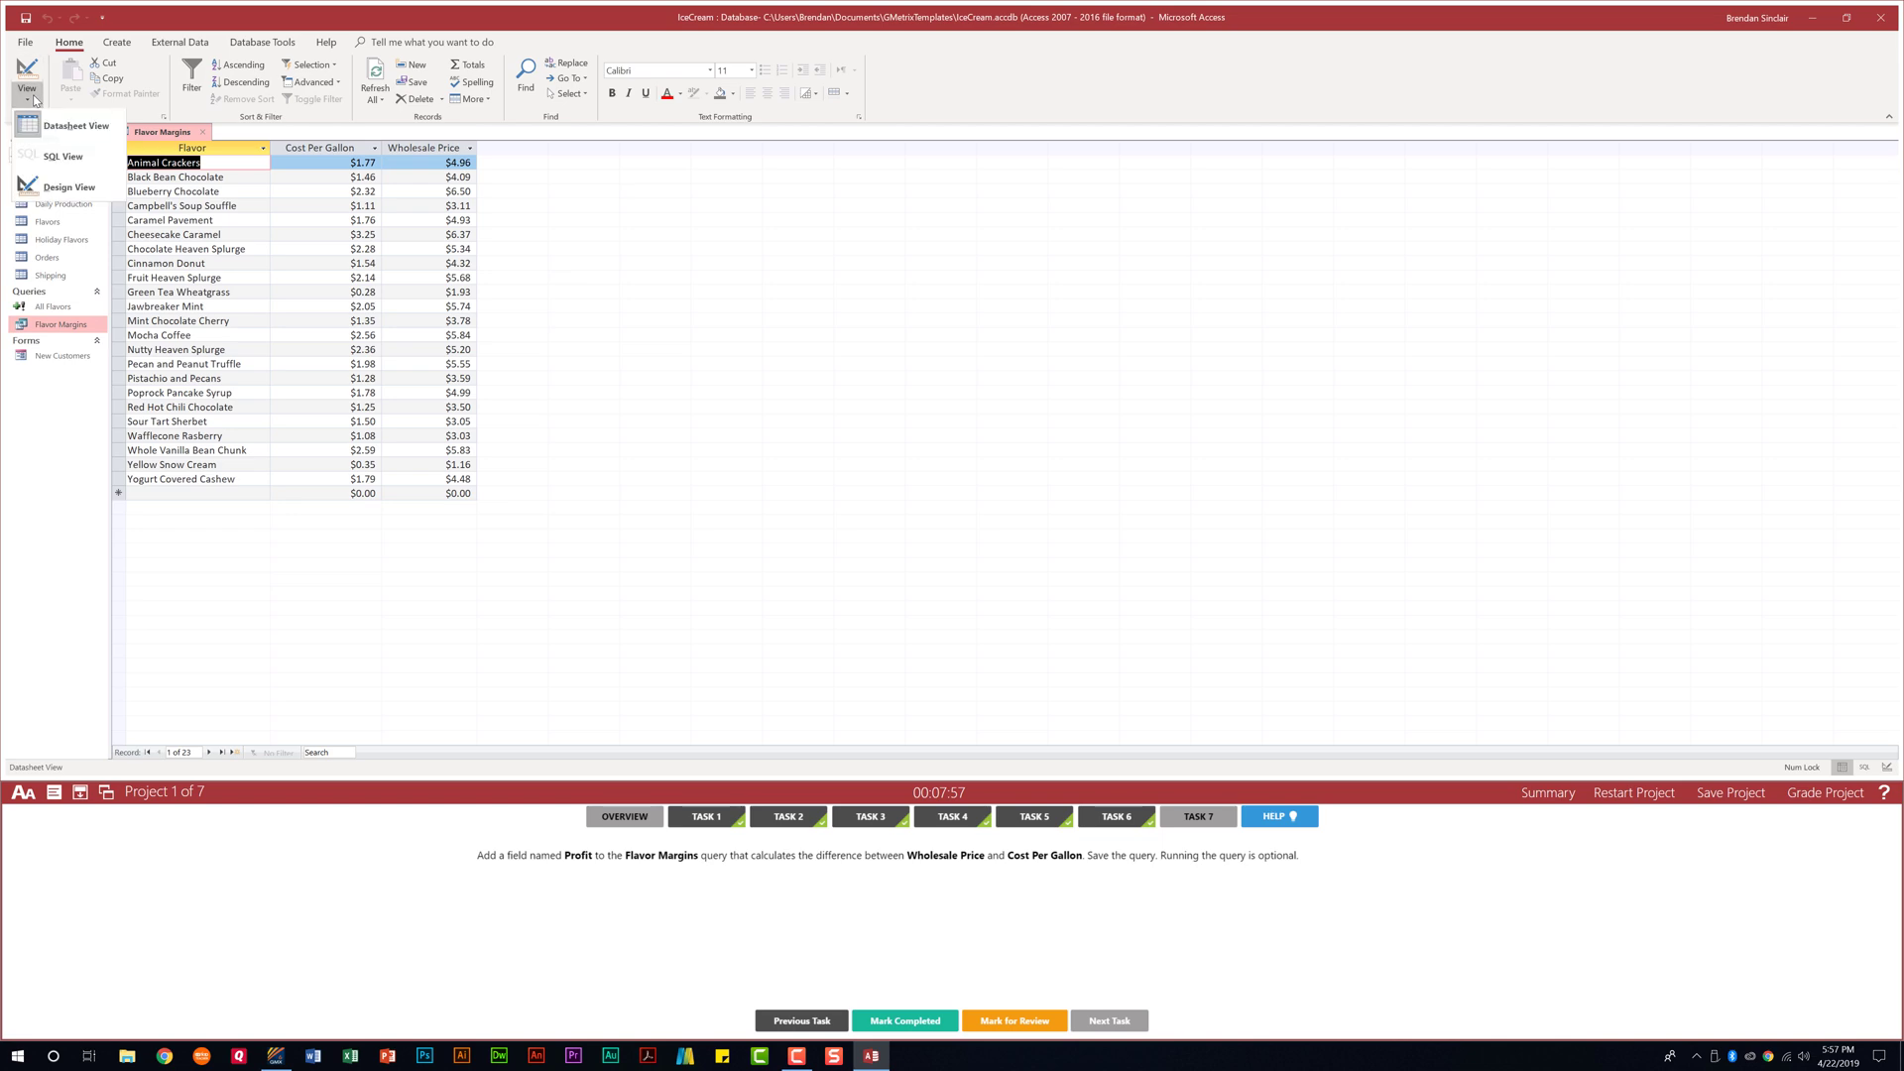
left_click(69, 187)
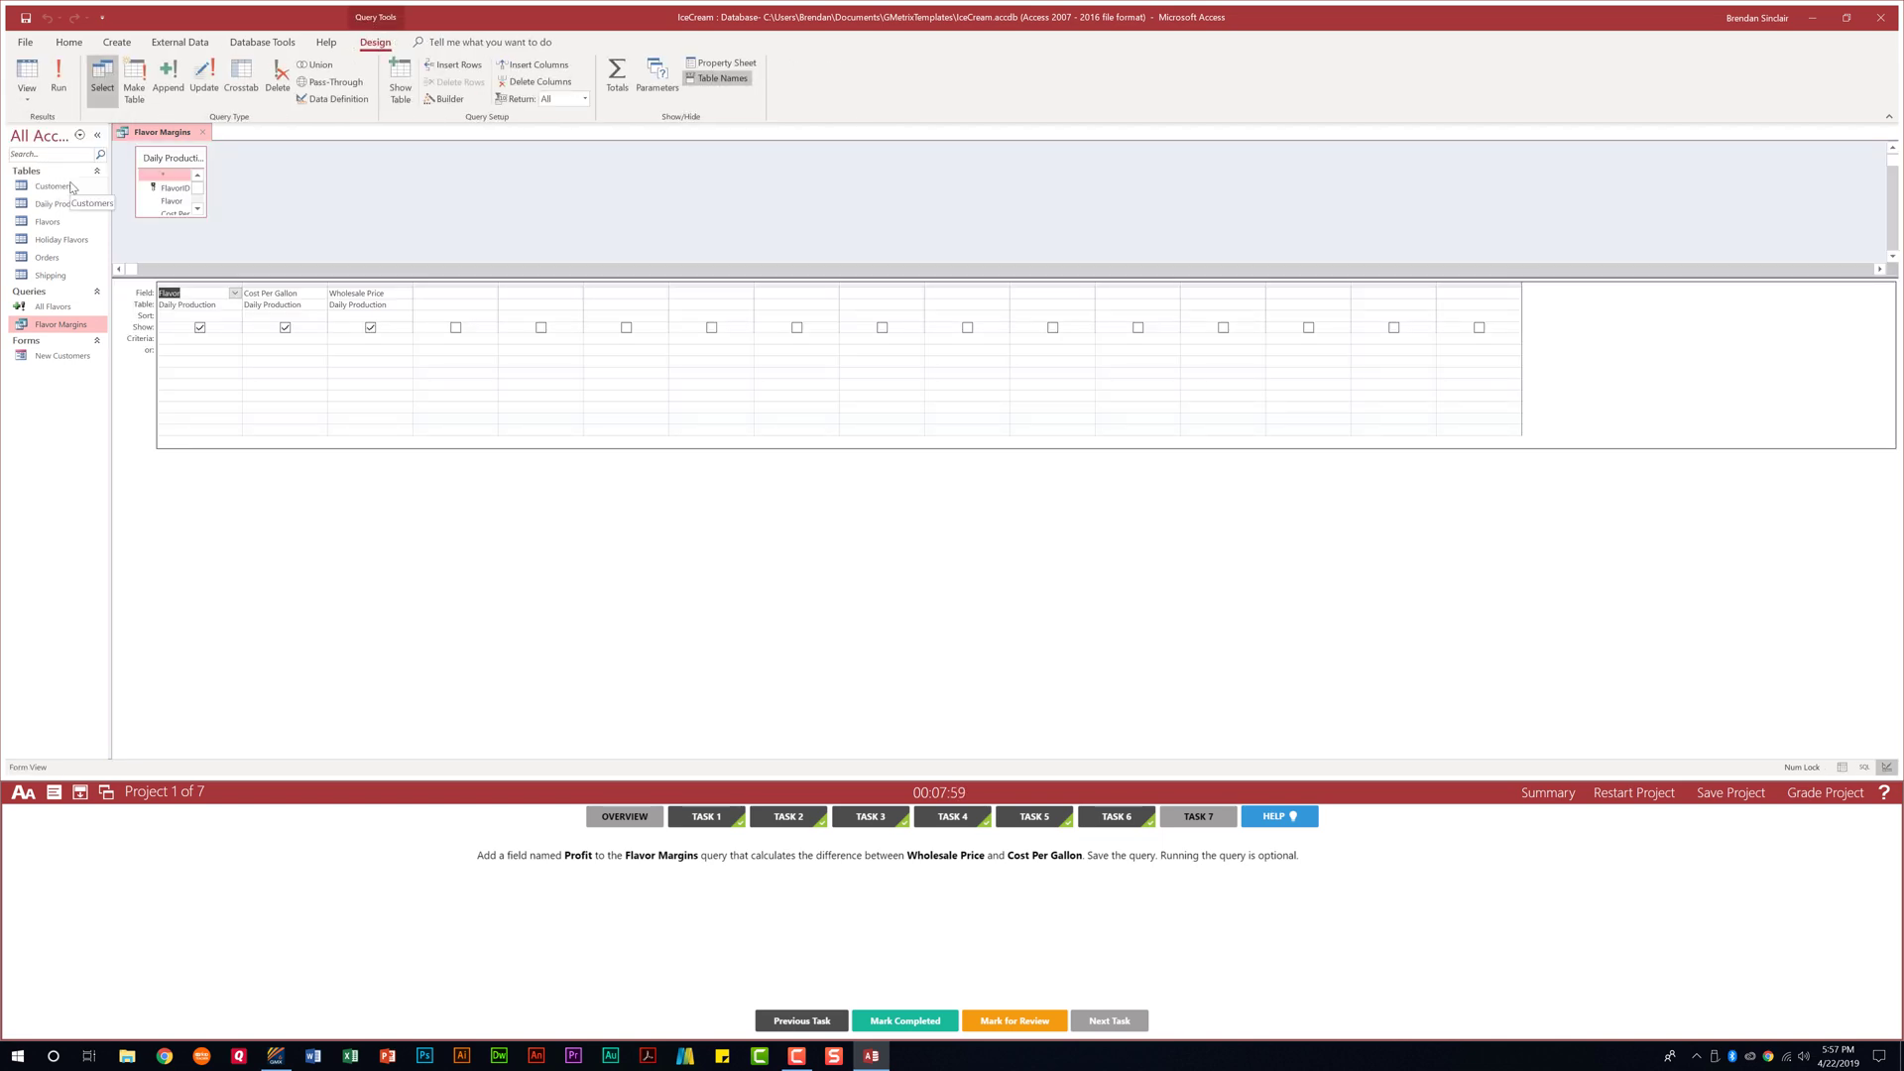
Add the calculated field Profit: [Wholesale Price]-[Cost Per Gallon] in the first empty column of the query design grid
left_click(451, 294)
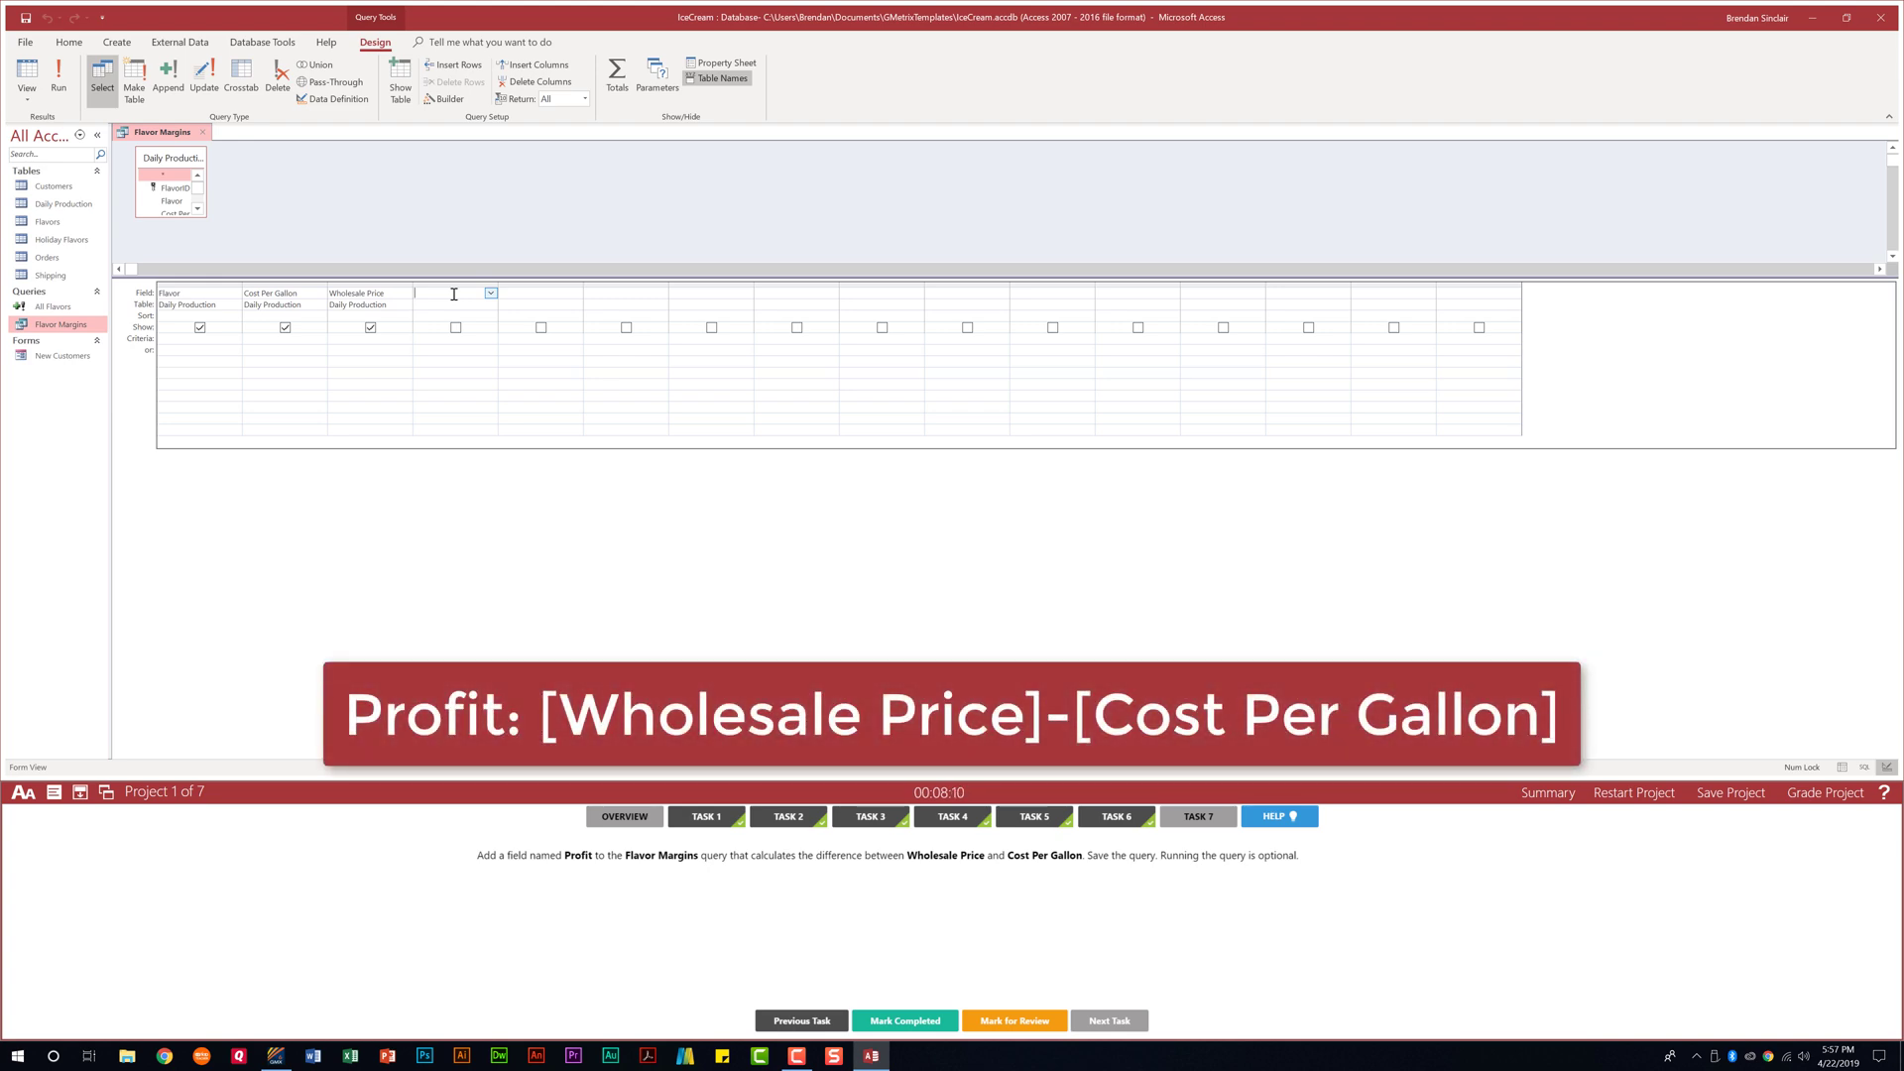
type("Pr")
type("ofit:")
type("[")
type("Wholesale")
type("Price")
type("Cost")
type("Per Gallon")
key("Tab")
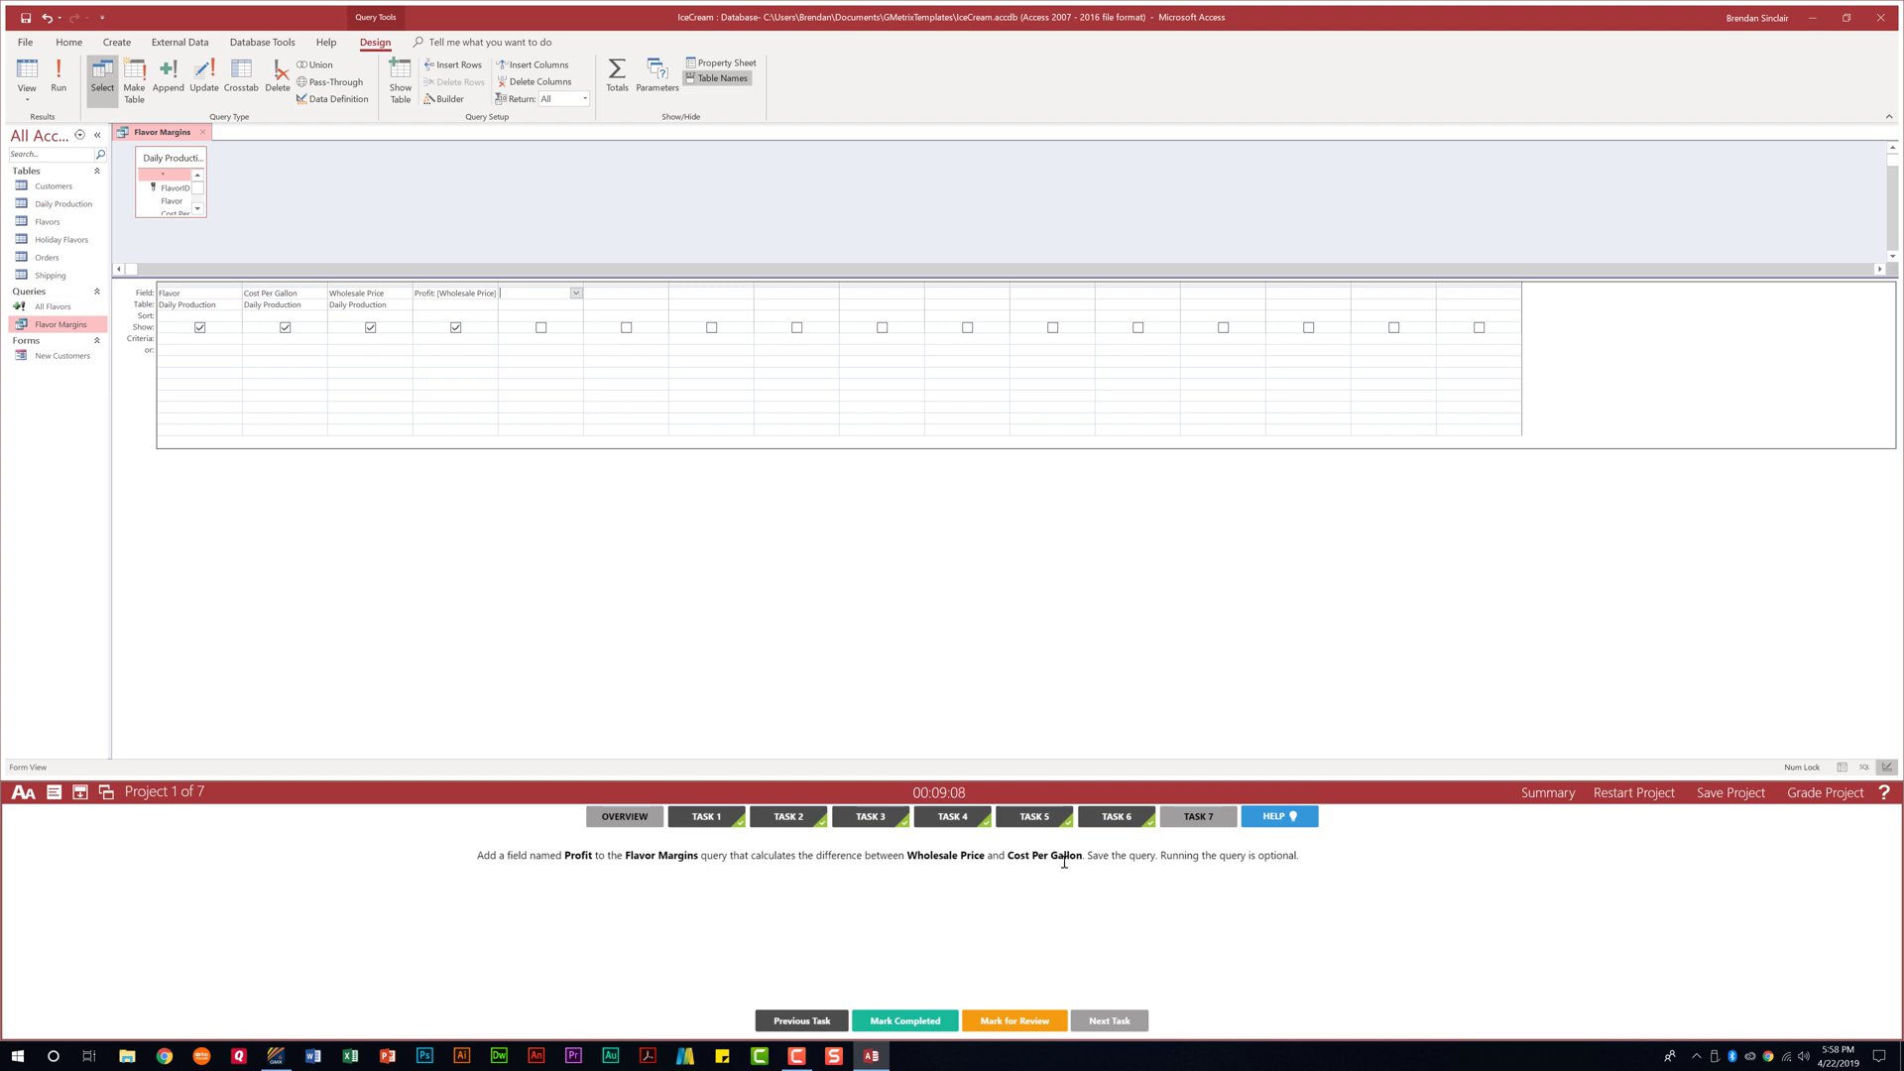
Close the Flavor Margins query, saving its design changes, and mark Task 7 completed
left_click(203, 132)
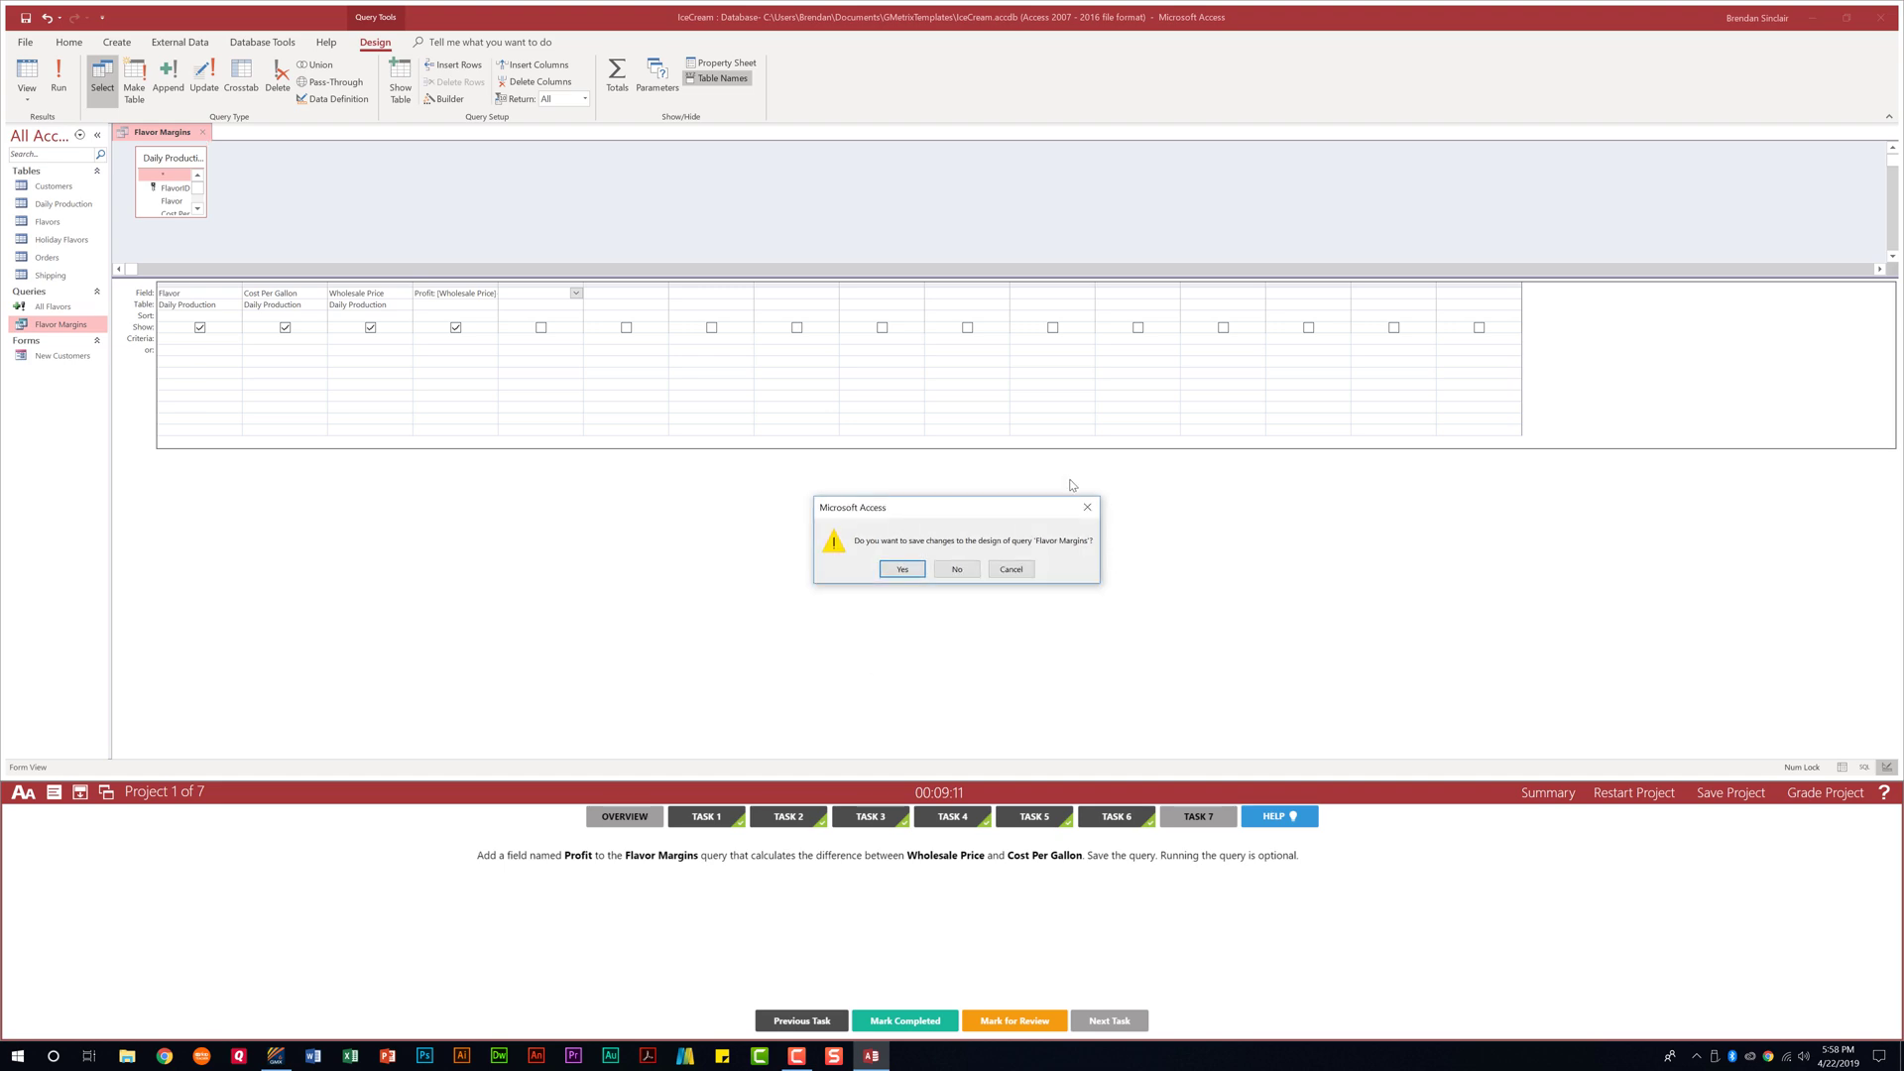
left_click(902, 570)
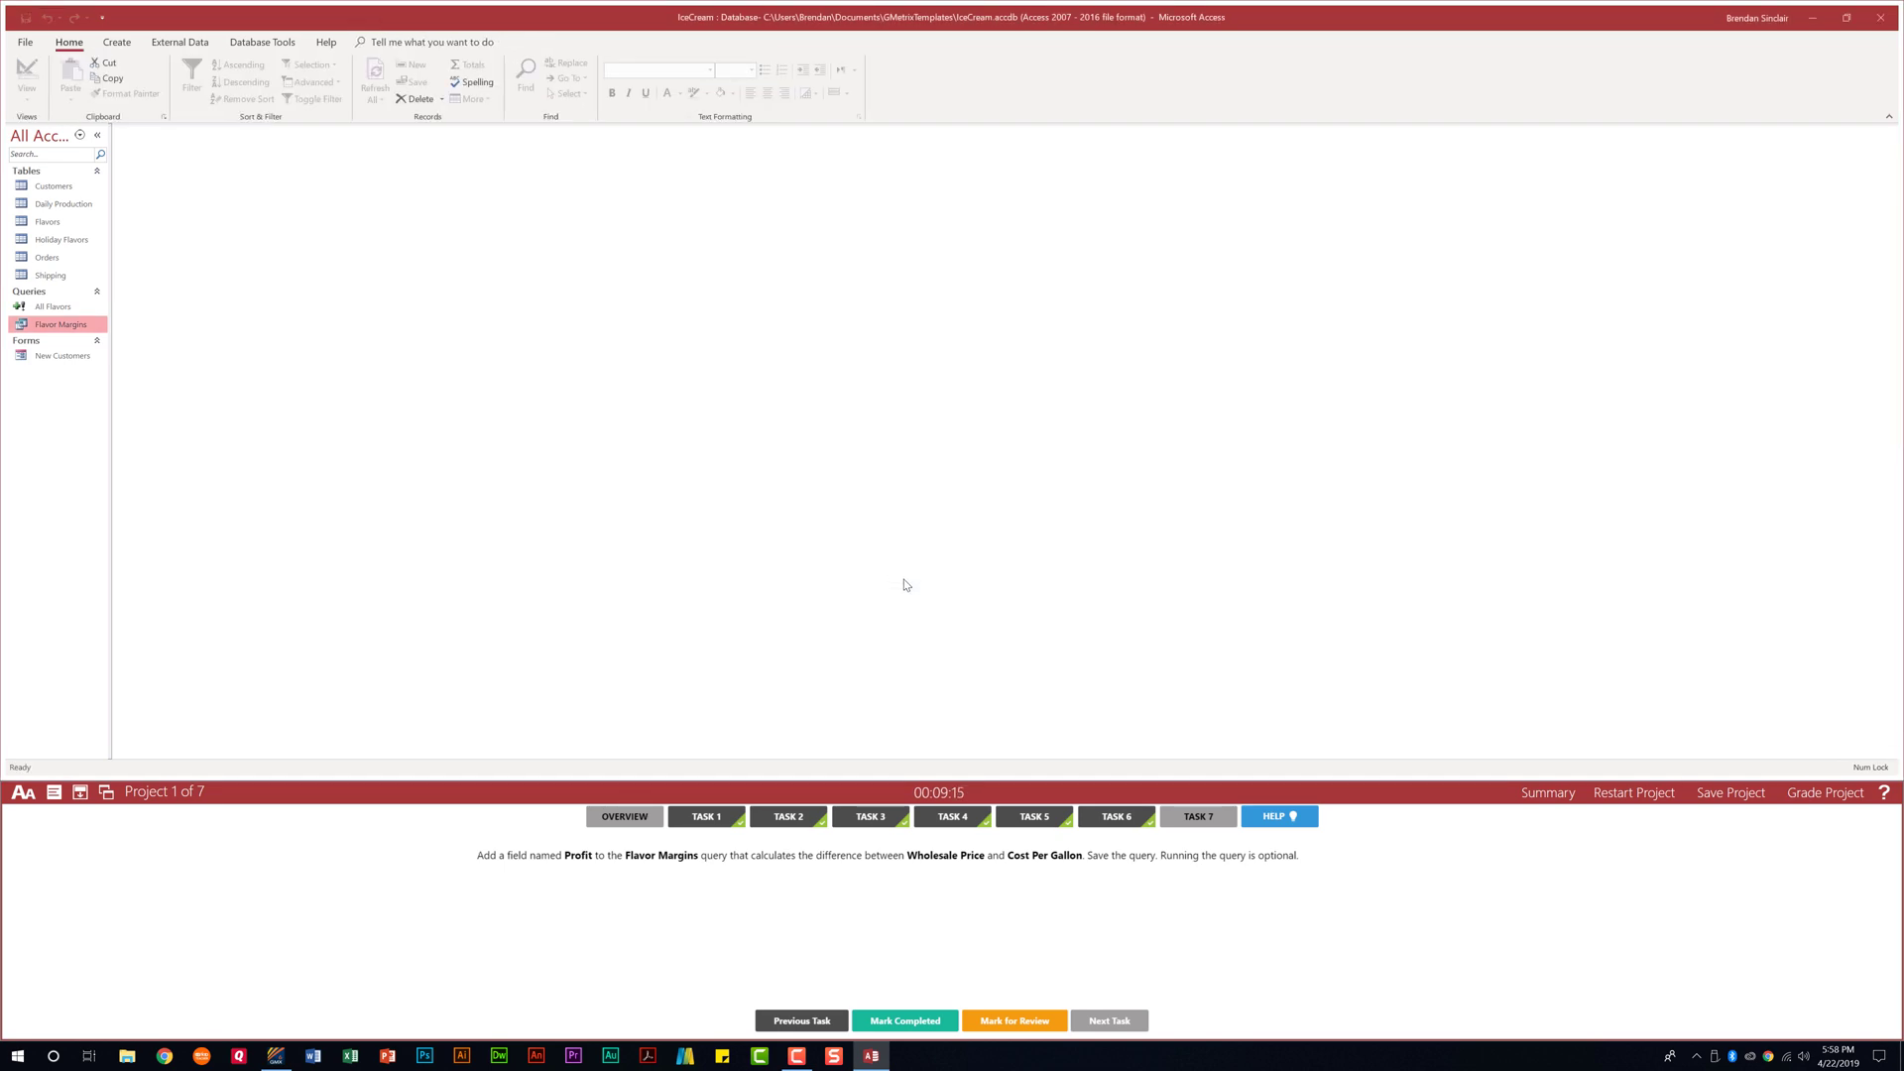
left_click(914, 1030)
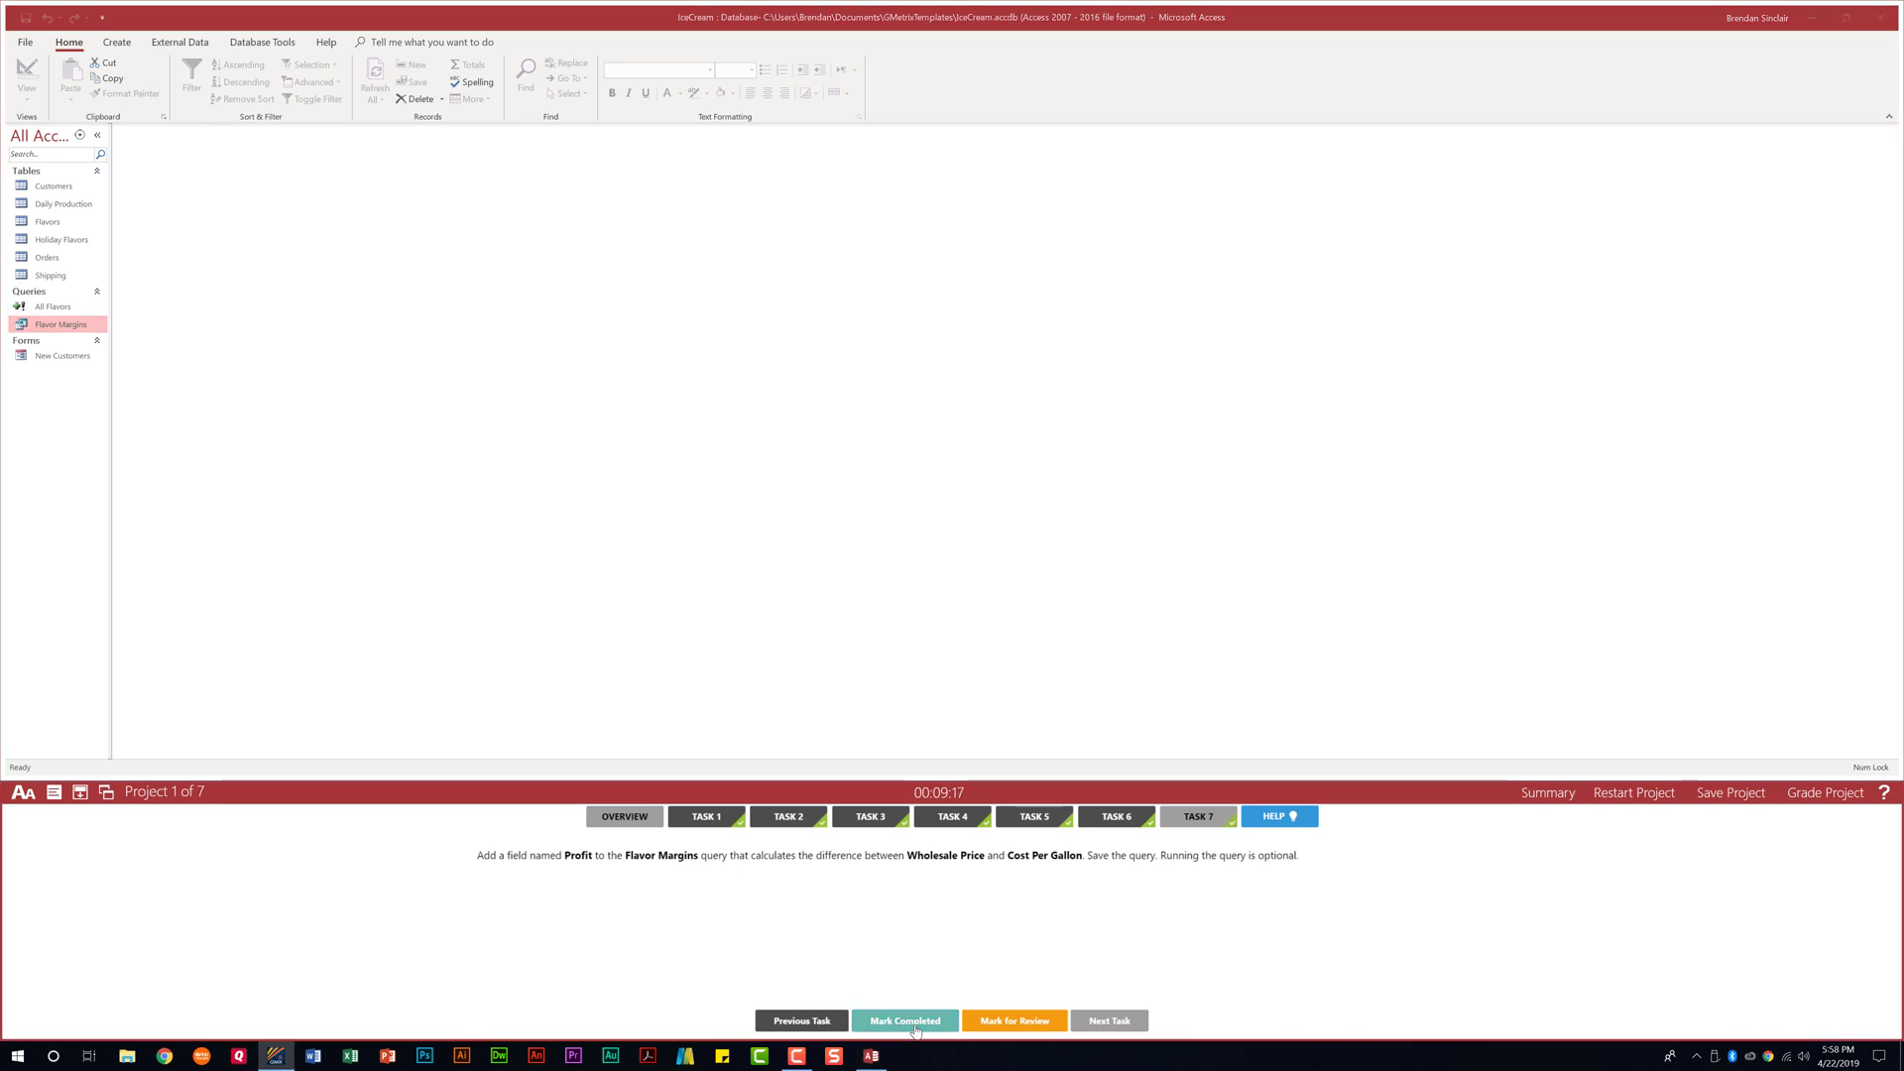